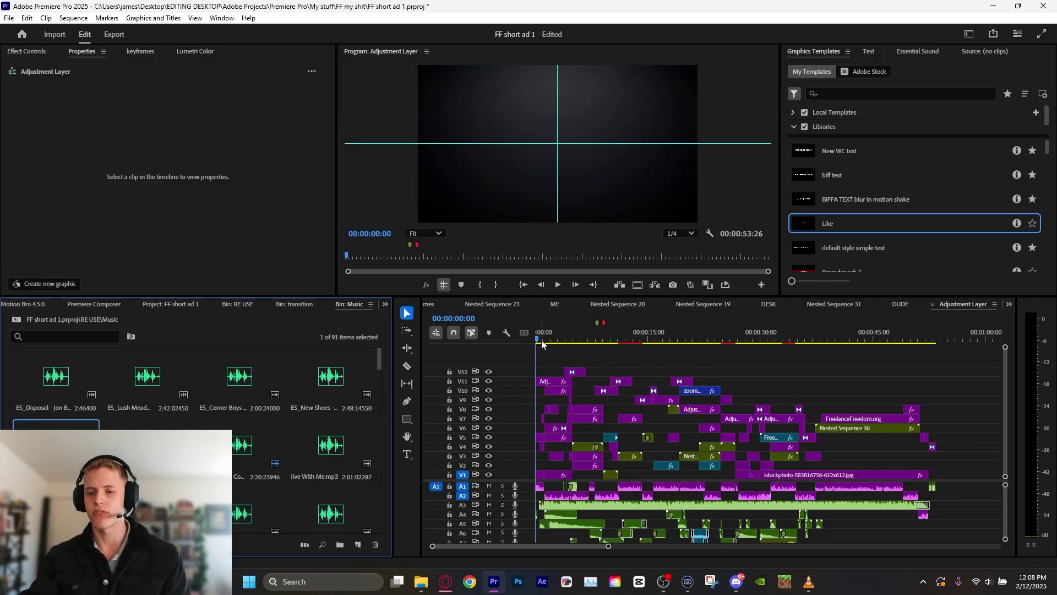
- Scrub through the FF short ad 1 sequence to 00:00:32:04 and save the project
{"action": "left_click_drag", "start_coordinate": [542, 345], "coordinate": [627, 368]}
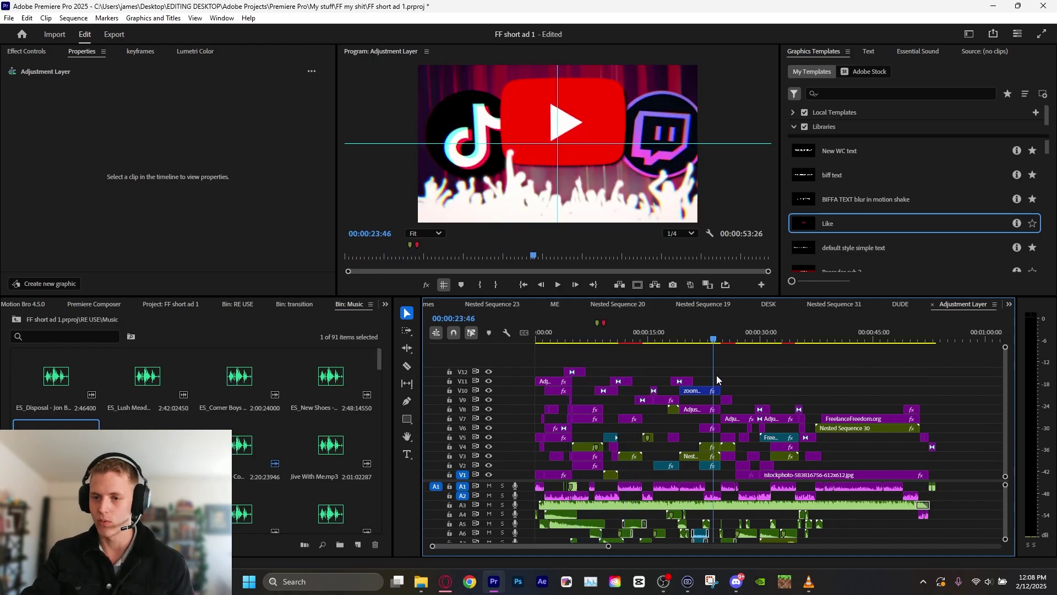
{"action": "left_click_drag", "start_coordinate": [769, 382], "coordinate": [791, 412]}
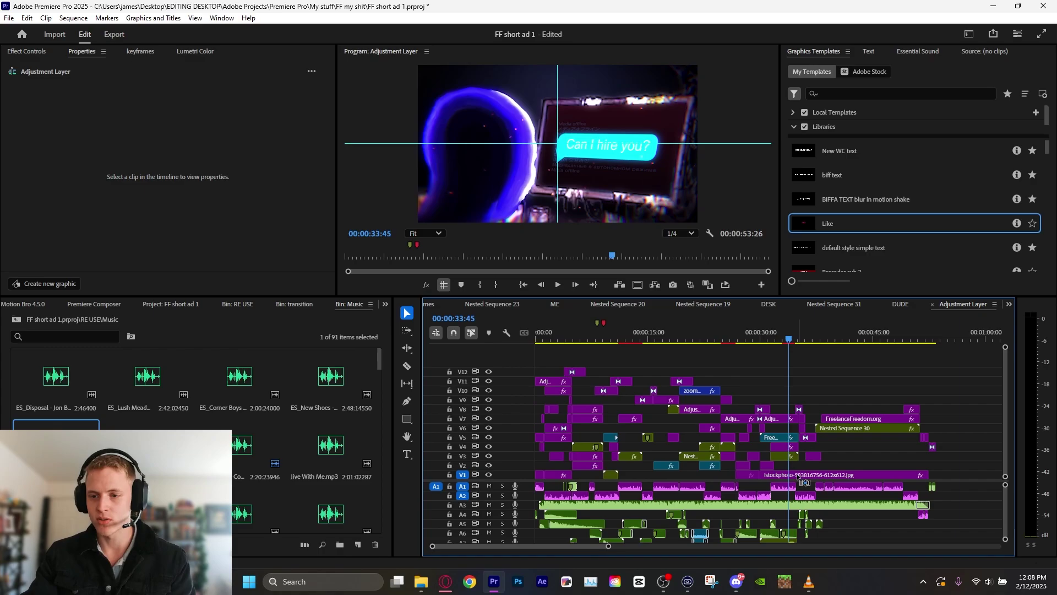
{"action": "left_click", "coordinate": [778, 330]}
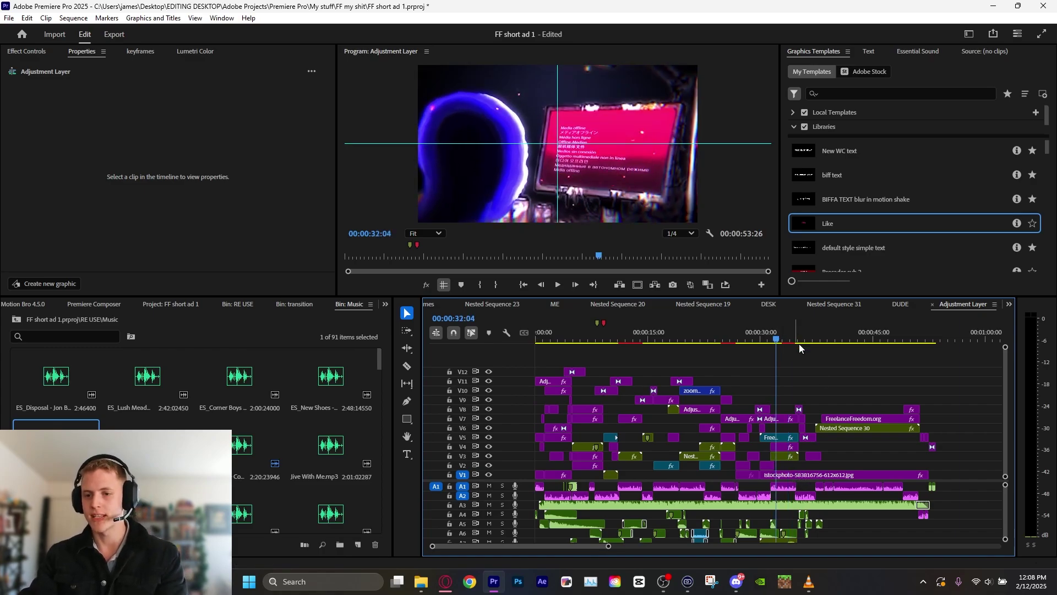
{"action": "key", "text": "ctrl+s"}
- Show the effect settings of the V7 adjustment layer and compare the shot with the V7 track hidden and visible
{"action": "left_click", "coordinate": [776, 420]}
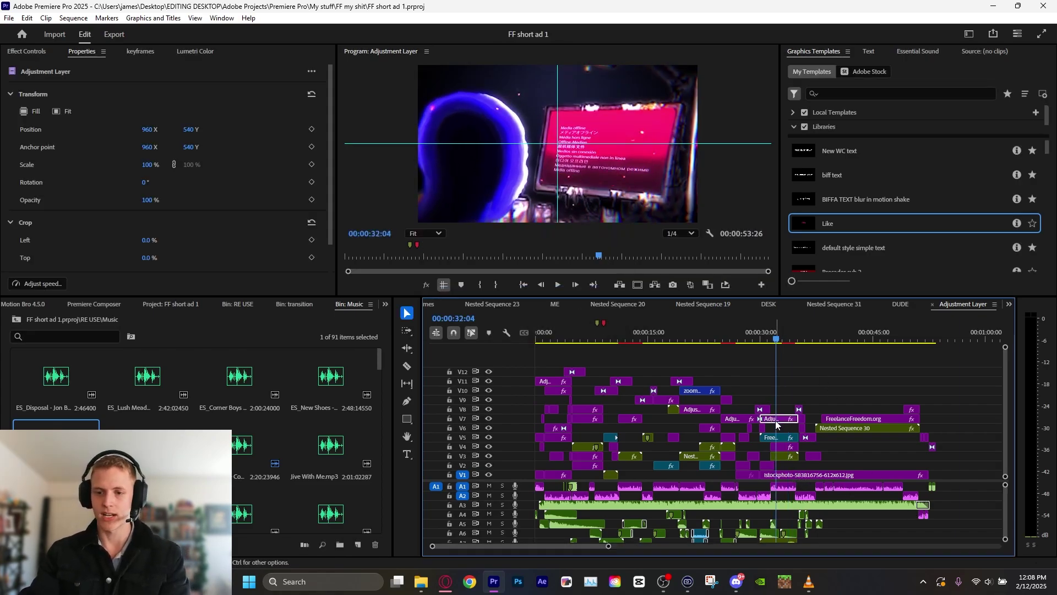
{"action": "left_click", "coordinate": [20, 52]}
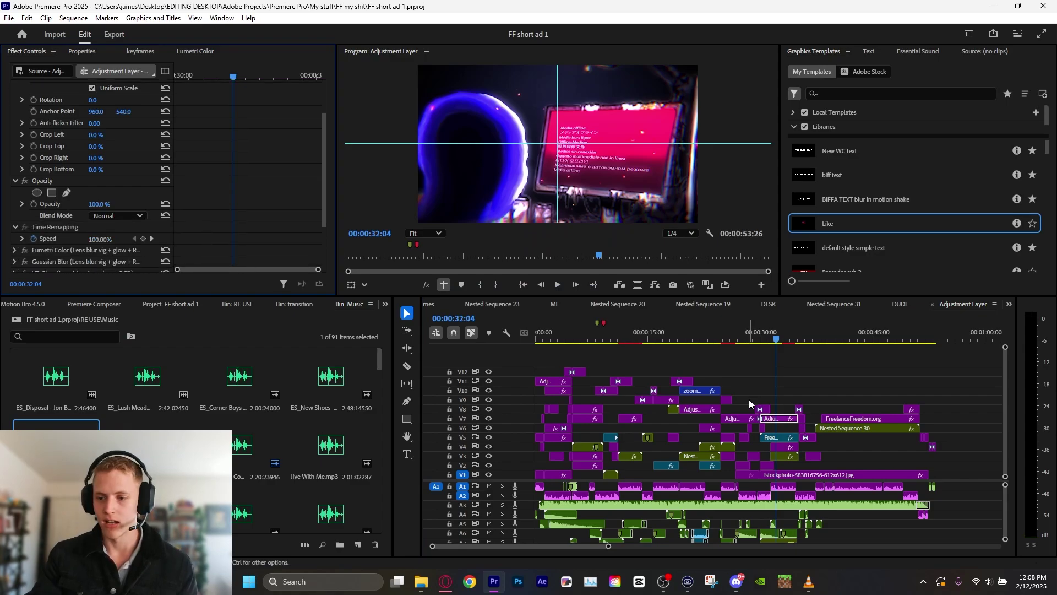
{"action": "left_click", "coordinate": [487, 418]}
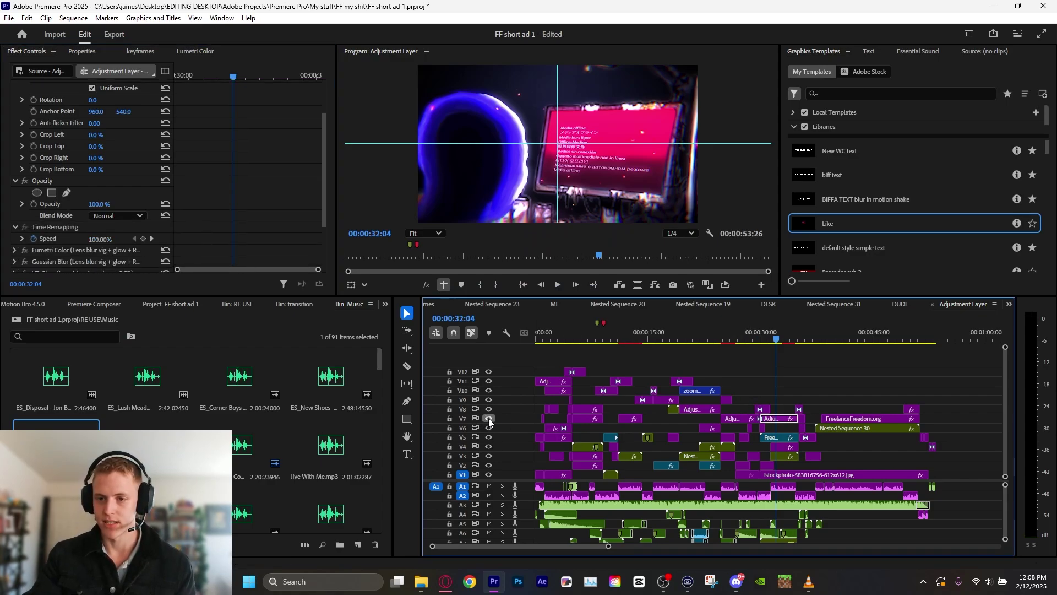
{"action": "left_click", "coordinate": [488, 418]}
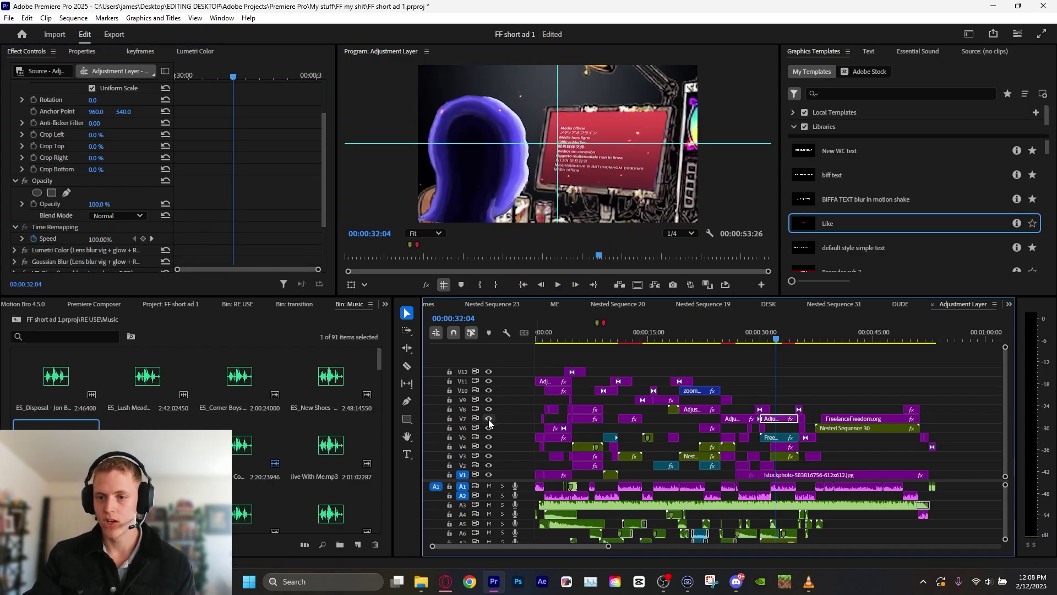
{"action": "left_click", "coordinate": [488, 418]}
{"action": "key", "text": "space"}
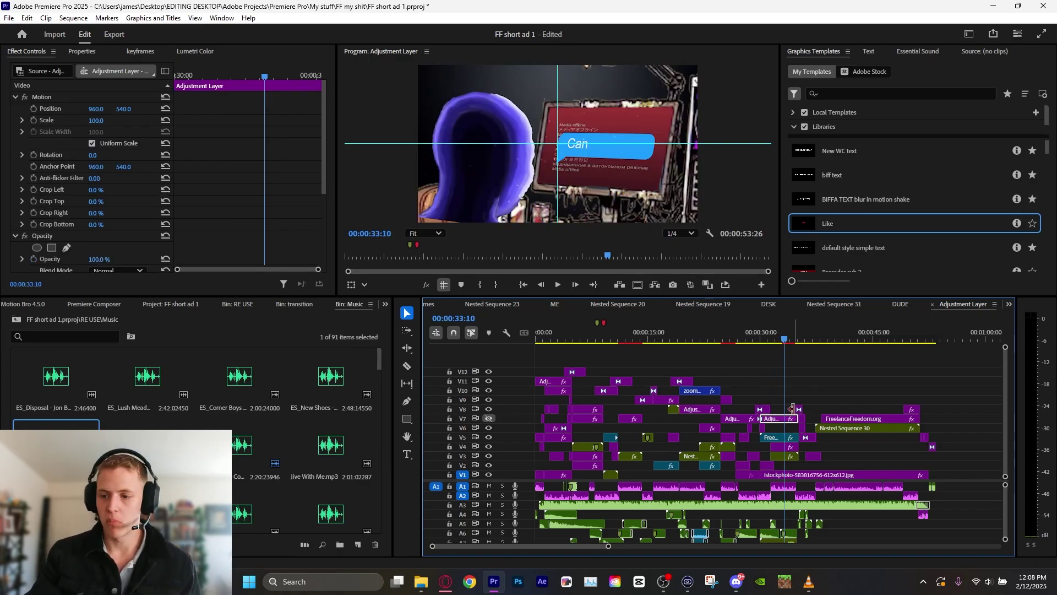
{"action": "left_click", "coordinate": [489, 418]}
- Examine the Lumetri Color and Gaussian Blur effects on the V7 adjustment layer, including the blur's mask
{"action": "scroll", "coordinate": [100, 227], "scroll_direction": "down", "scroll_amount": 4}
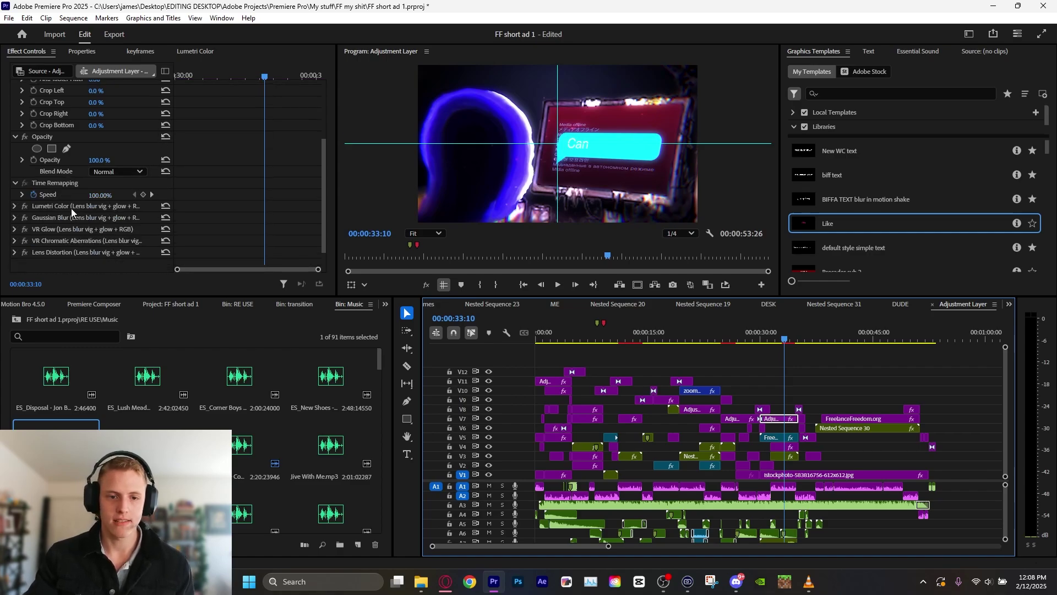
{"action": "left_click", "coordinate": [71, 208]}
{"action": "left_click", "coordinate": [72, 219]}
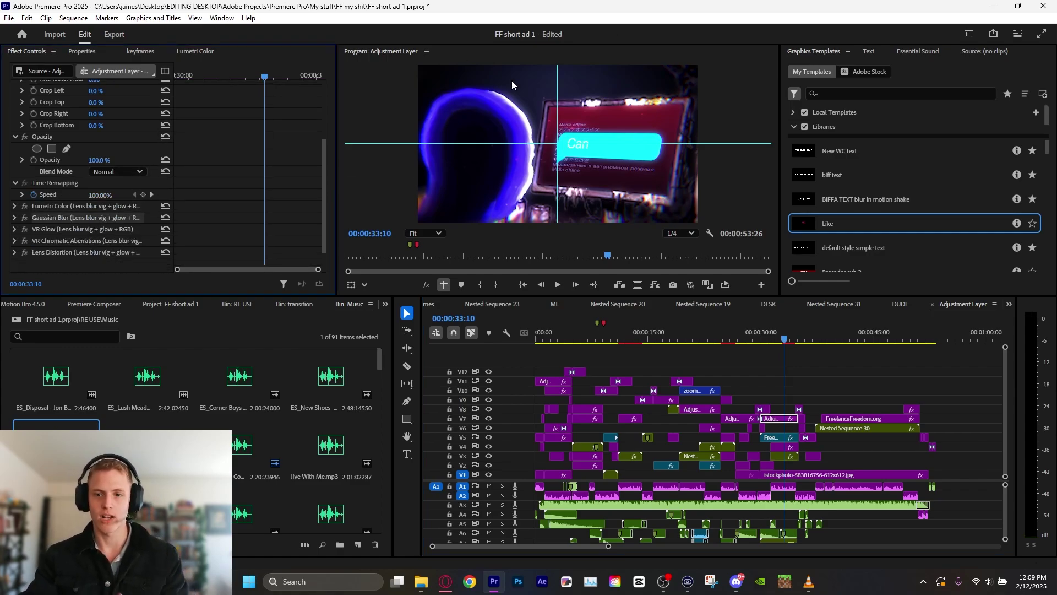
{"action": "left_click", "coordinate": [15, 218]}
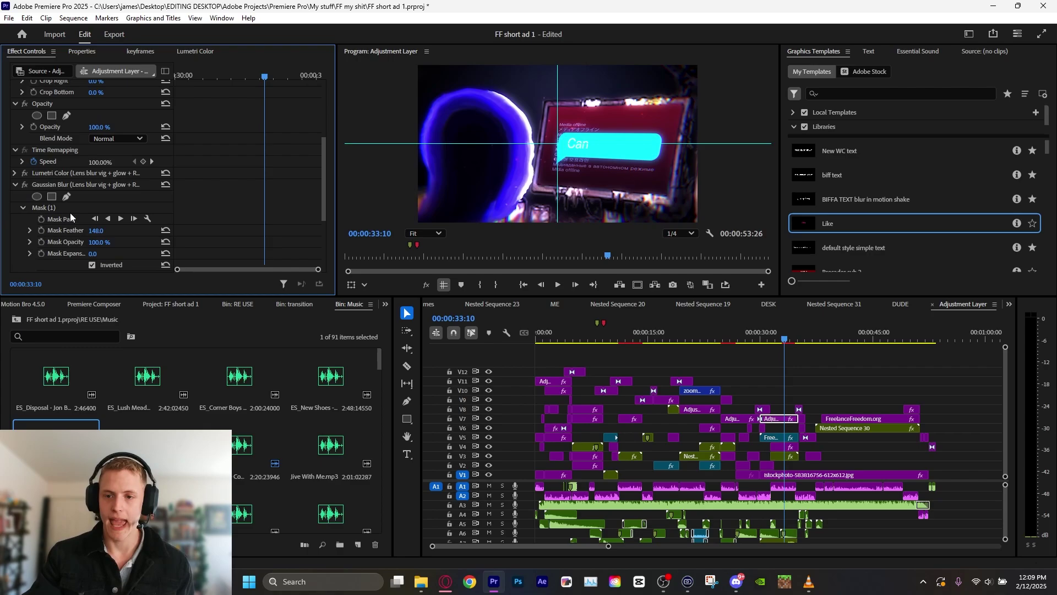
{"action": "left_click", "coordinate": [75, 208]}
{"action": "left_click", "coordinate": [11, 188]}
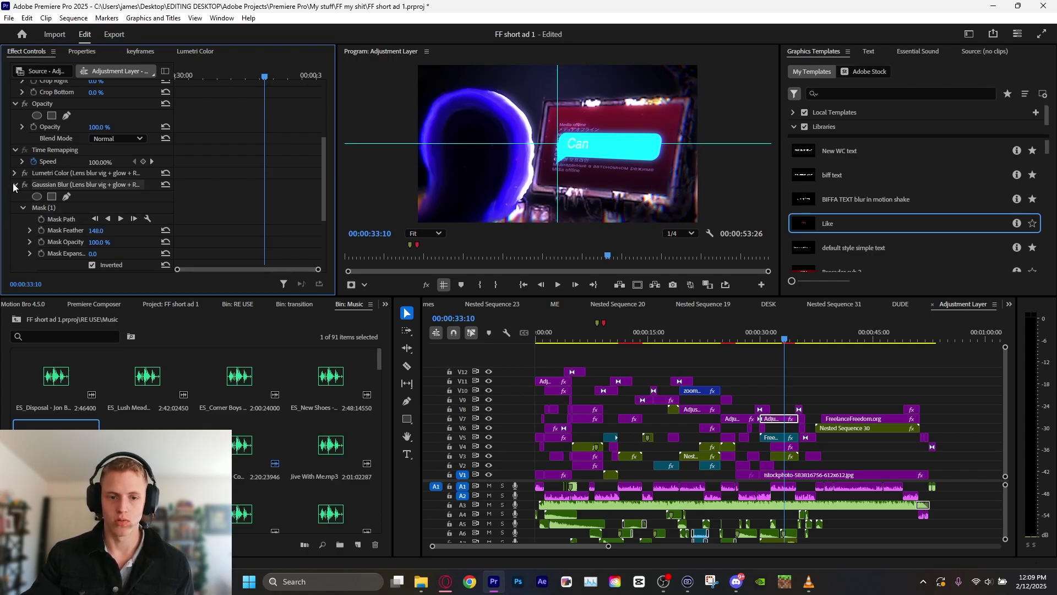
{"action": "left_click", "coordinate": [14, 185]}
- Switch VR Glow, VR Chromatic Aberrations and Lens Distortion off and back on to compare each effect's contribution
{"action": "left_click", "coordinate": [25, 206]}
{"action": "left_click", "coordinate": [26, 207]}
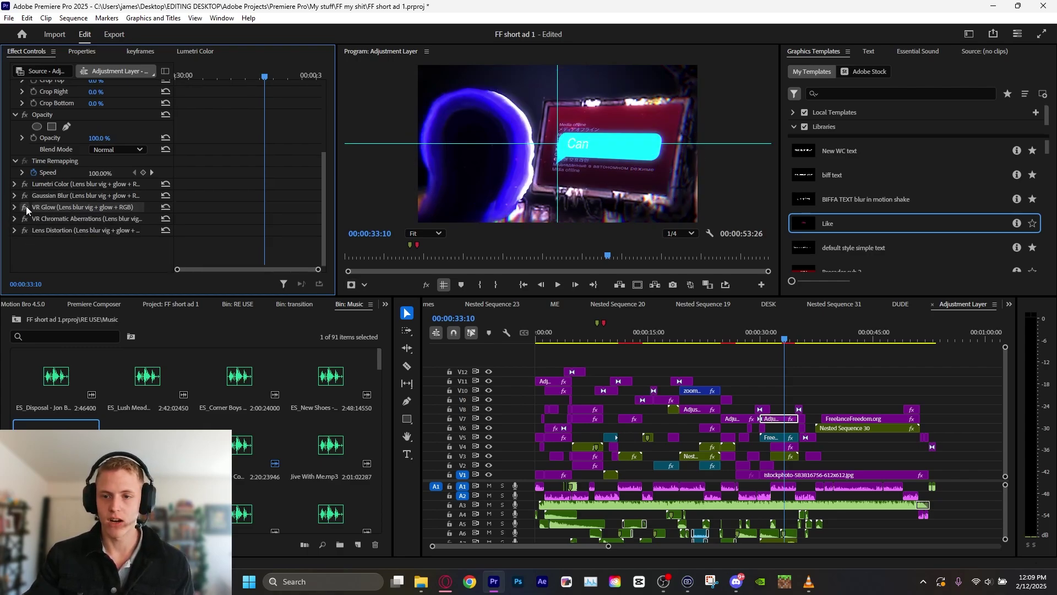
{"action": "left_click", "coordinate": [25, 218]}
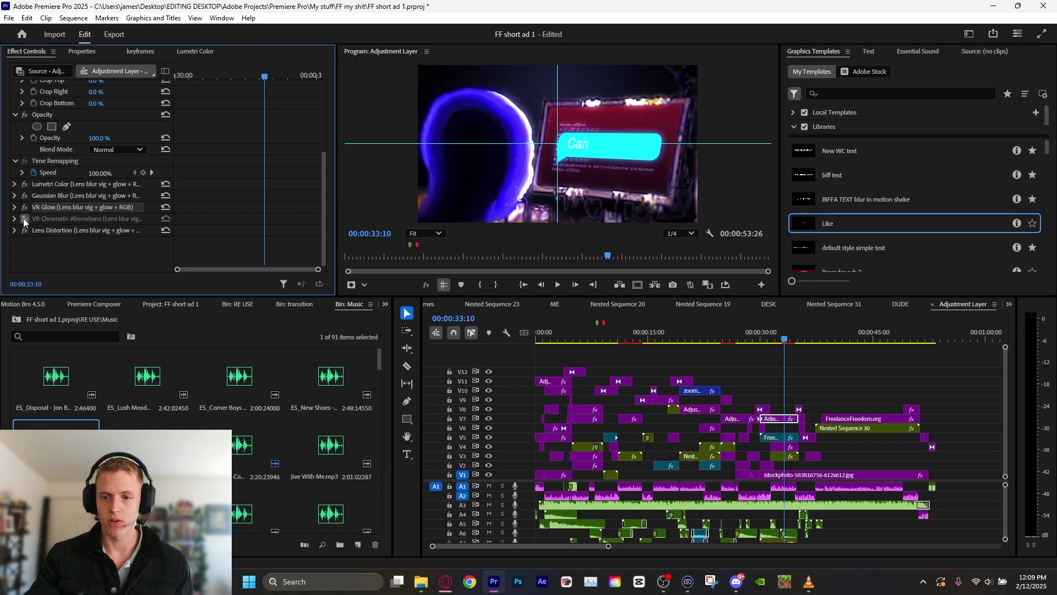
{"action": "left_click", "coordinate": [23, 231]}
{"action": "left_click", "coordinate": [23, 231]}
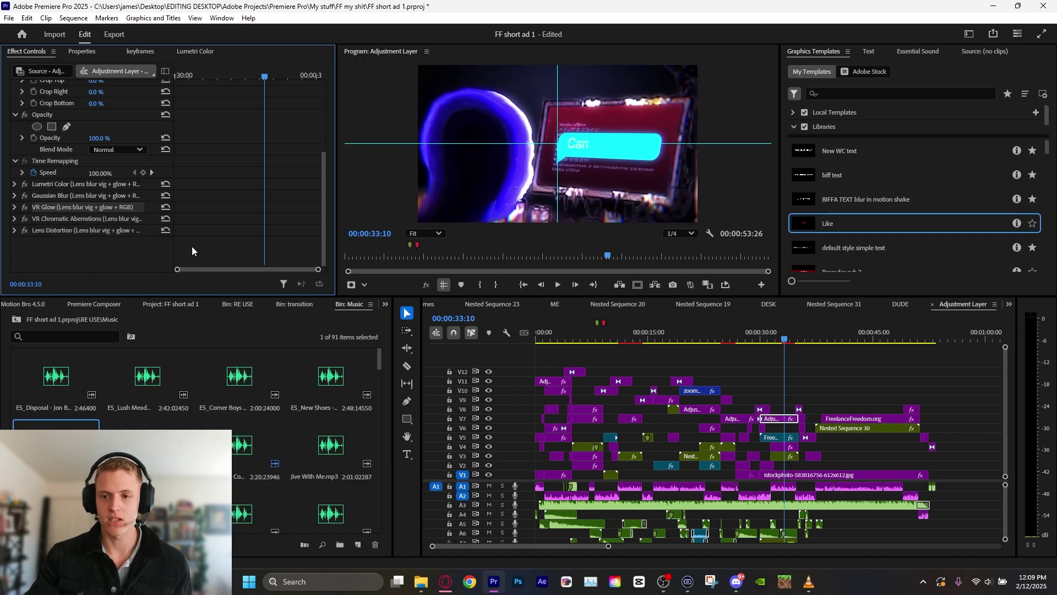
- Inspect the V9 adjustment layer at 00:00:15:11 and the adjustment layer inside the nested ME sequence
{"action": "left_click_drag", "start_coordinate": [783, 336], "coordinate": [867, 369]}
{"action": "left_click", "coordinate": [648, 361]}
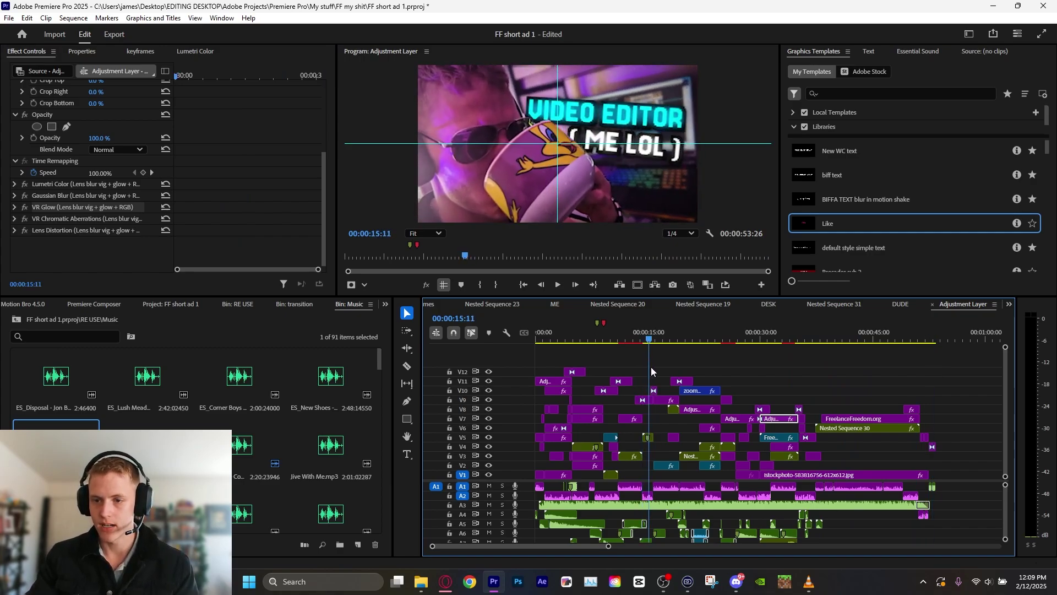
{"action": "left_click", "coordinate": [649, 401]}
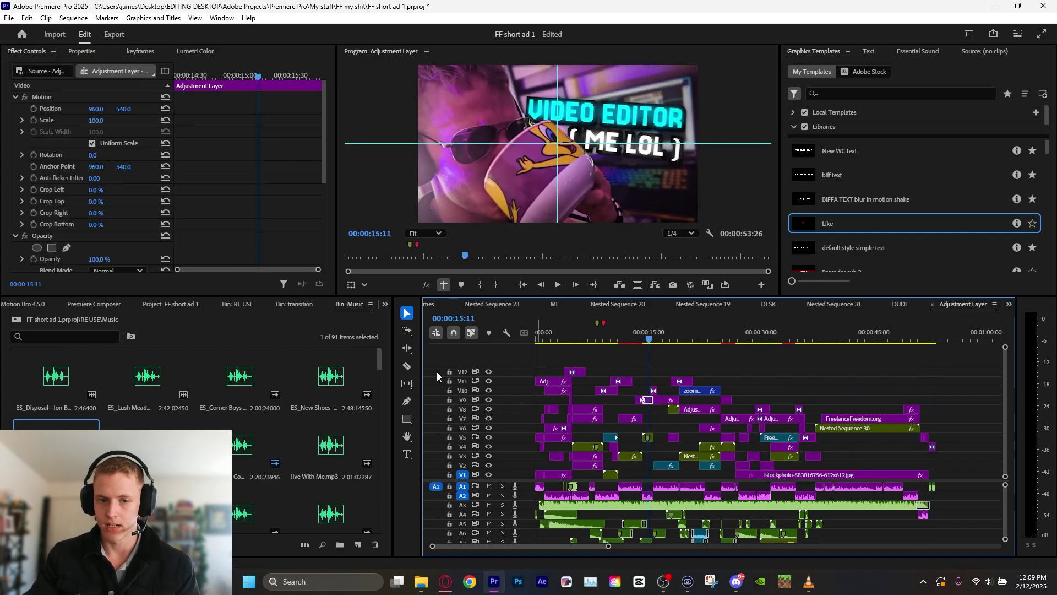
{"action": "scroll", "coordinate": [151, 216], "scroll_direction": "down", "scroll_amount": 3}
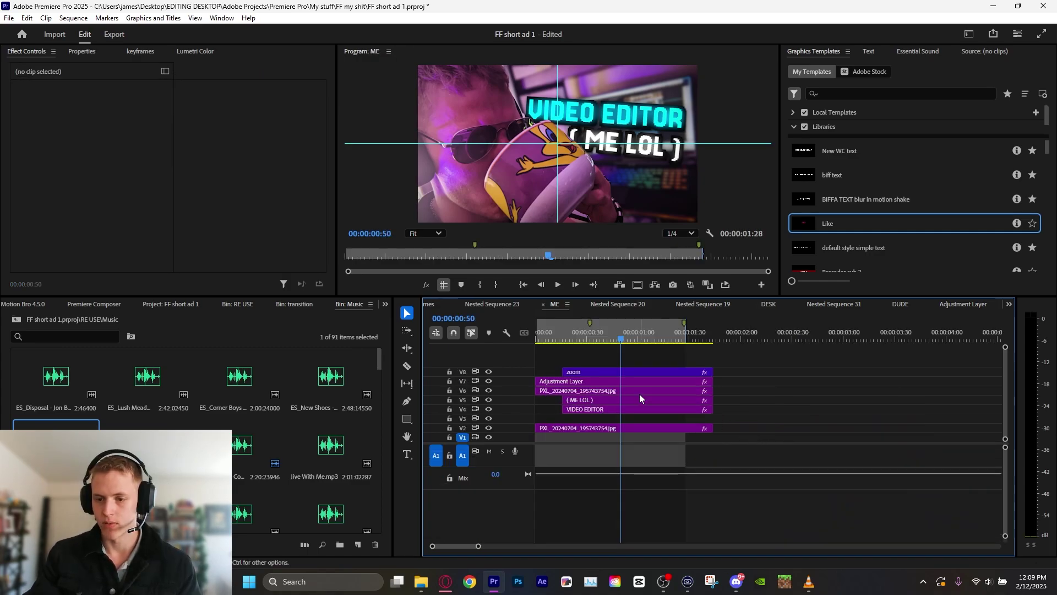
{"action": "left_click", "coordinate": [639, 392]}
{"action": "left_click", "coordinate": [633, 381]}
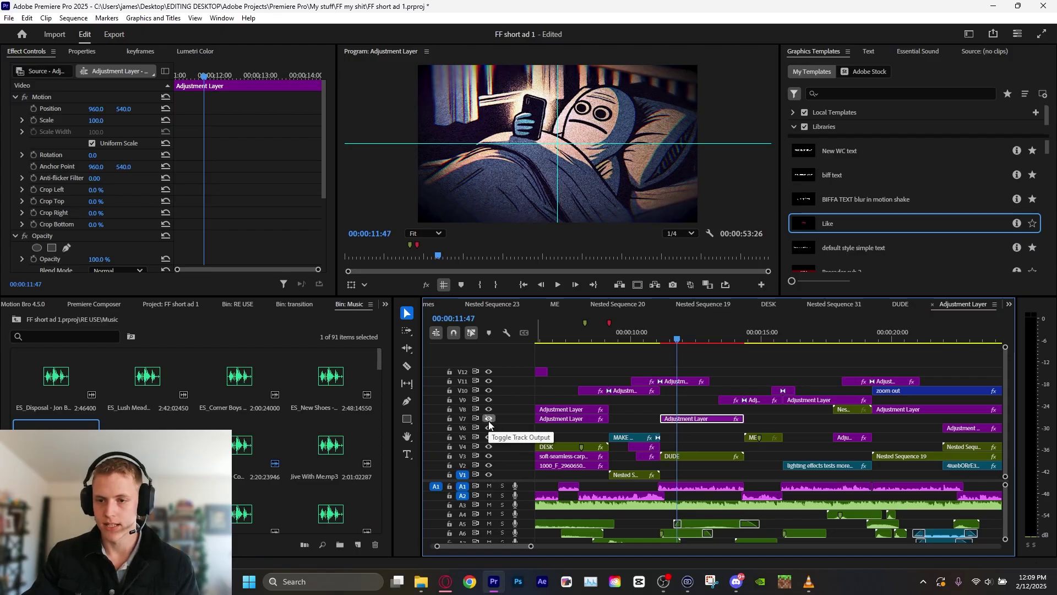
- Compare the bed shot at 00:00:11:47 with the V7 adjustment layer track hidden and visible
{"action": "left_click", "coordinate": [489, 418]}
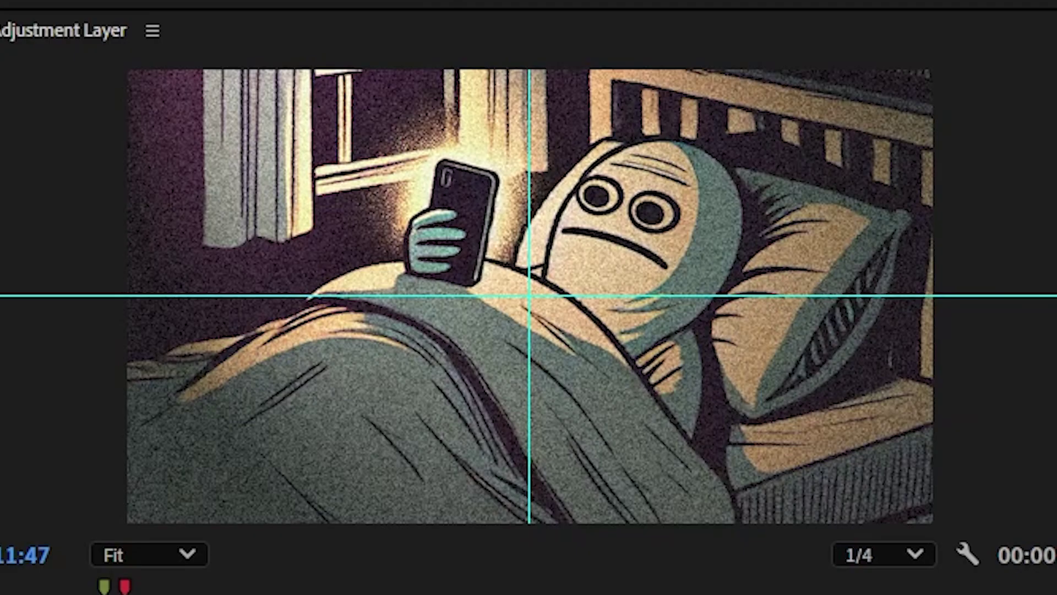
{"action": "left_click", "coordinate": [488, 419]}
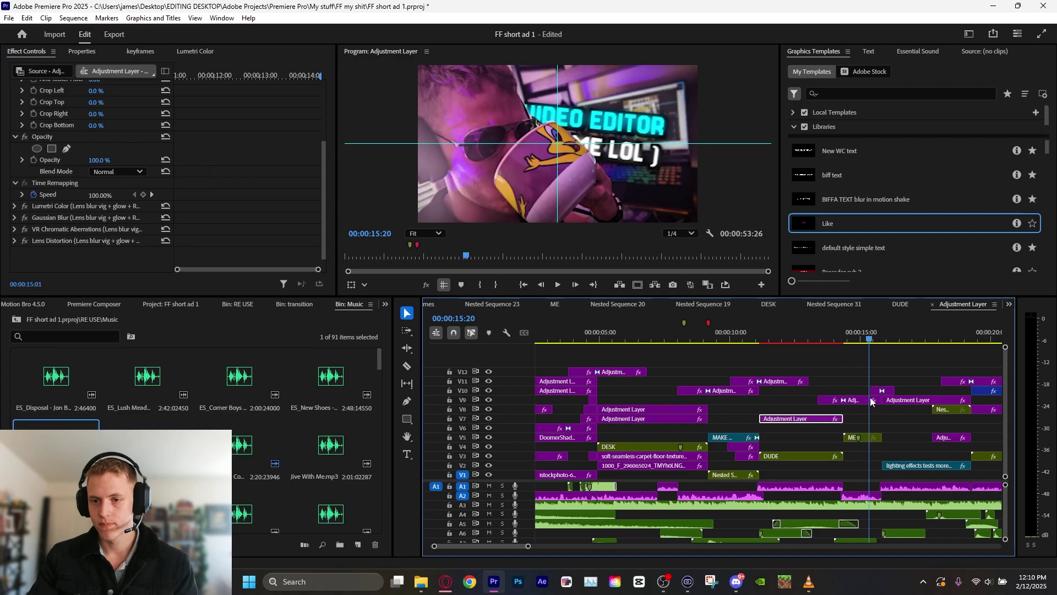
- Return to the start of the ad sequence and play its opening
{"action": "left_click_drag", "start_coordinate": [871, 399], "coordinate": [795, 395]}
{"action": "key", "text": "minus"}
{"action": "key", "text": "minus"}
{"action": "left_click_drag", "start_coordinate": [857, 365], "coordinate": [602, 359]}
{"action": "key", "text": "Home"}
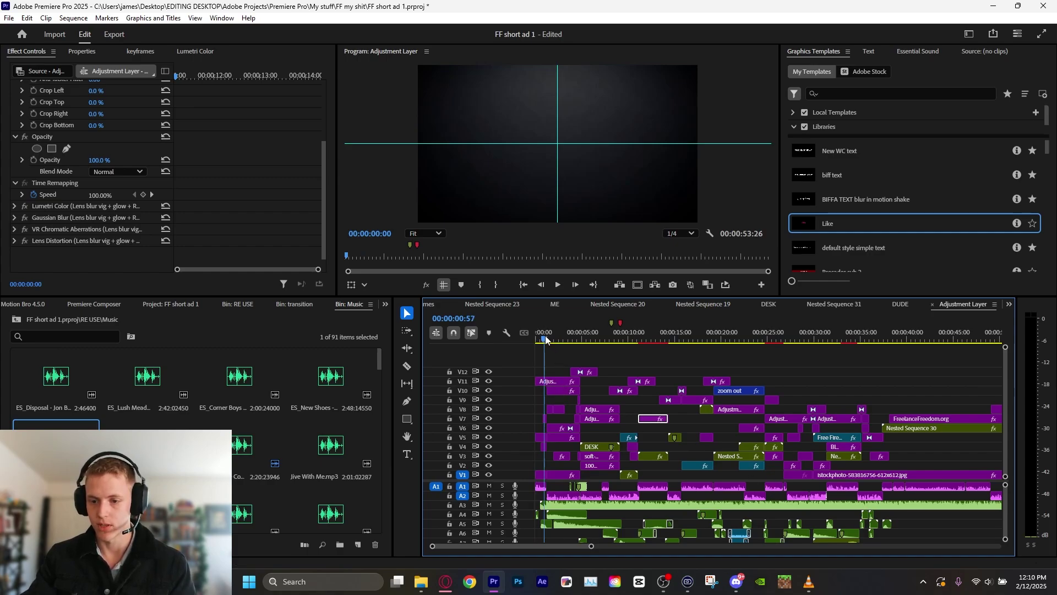
{"action": "key", "text": "space"}
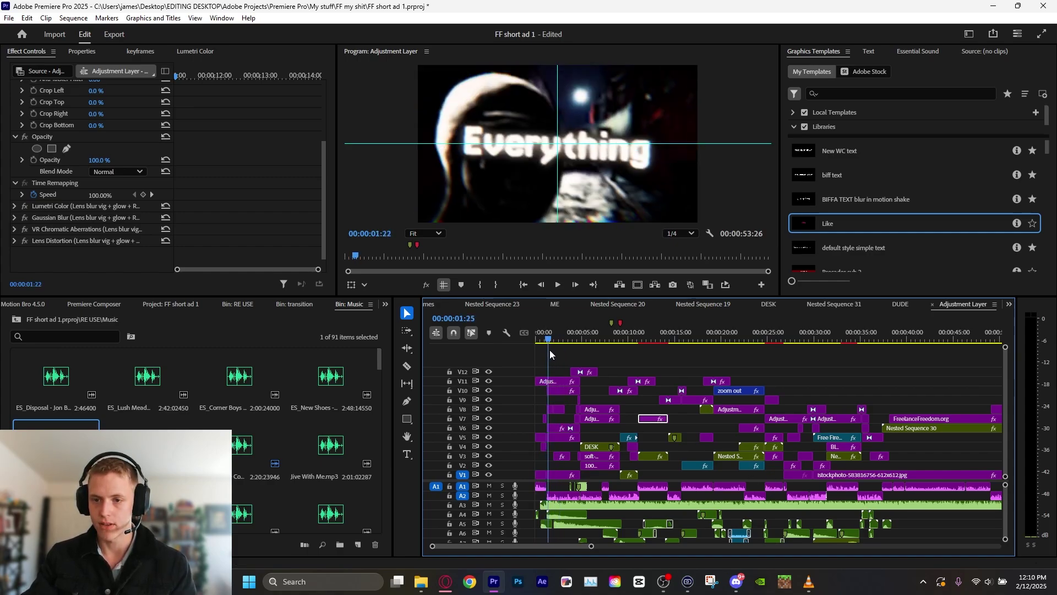
- Inspect the V10 and V11 adjustment layers over the "Everything SUCKS!" title and compare it with V11 hidden and visible
{"action": "left_click", "coordinate": [562, 391]}
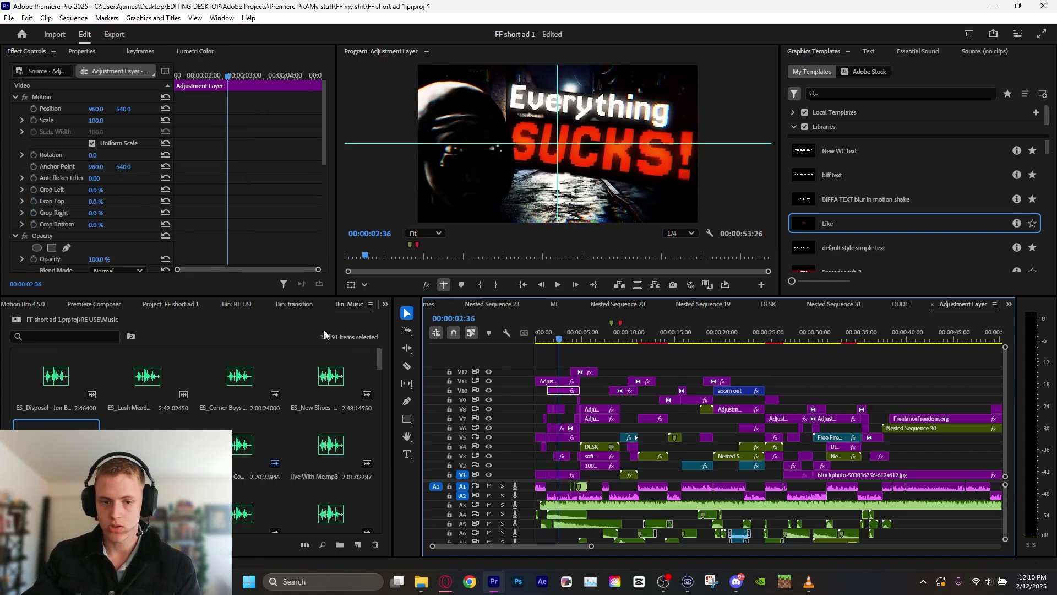
{"action": "scroll", "coordinate": [194, 253], "scroll_direction": "down", "scroll_amount": 3}
{"action": "left_click", "coordinate": [544, 381]}
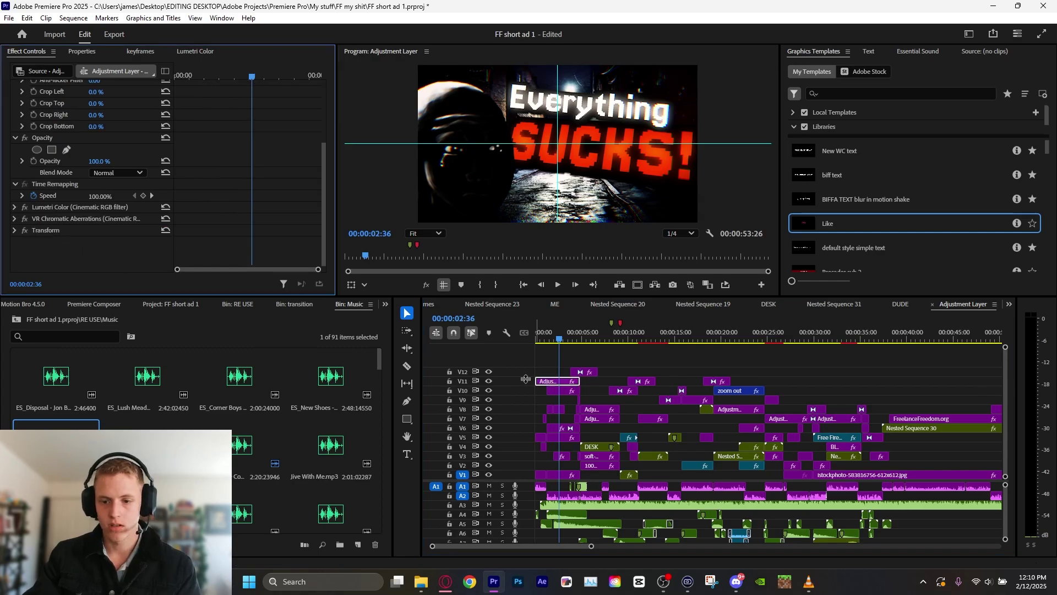
{"action": "left_click", "coordinate": [489, 381]}
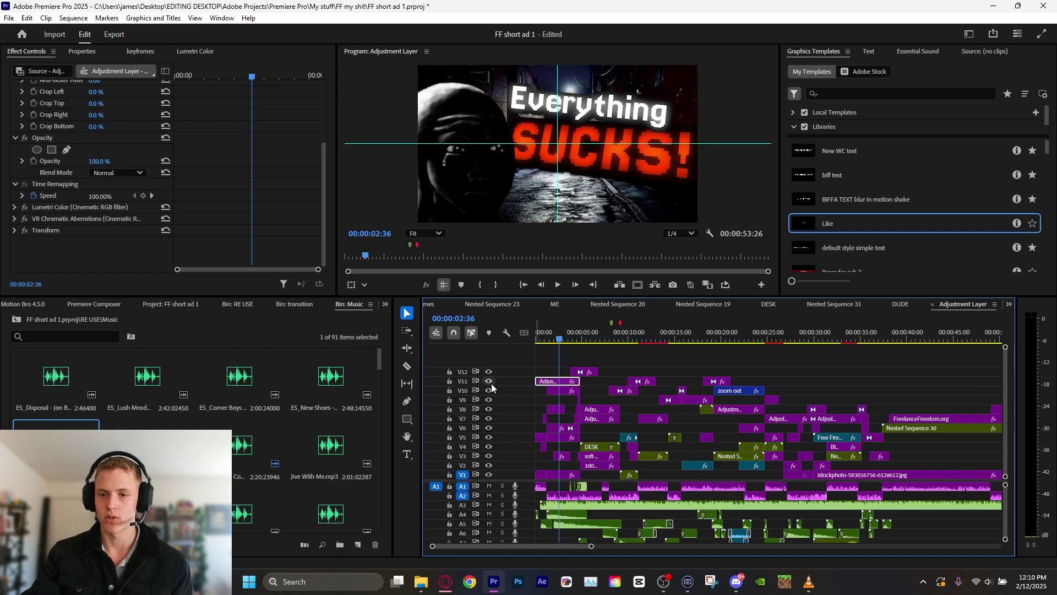
{"action": "left_click", "coordinate": [491, 384]}
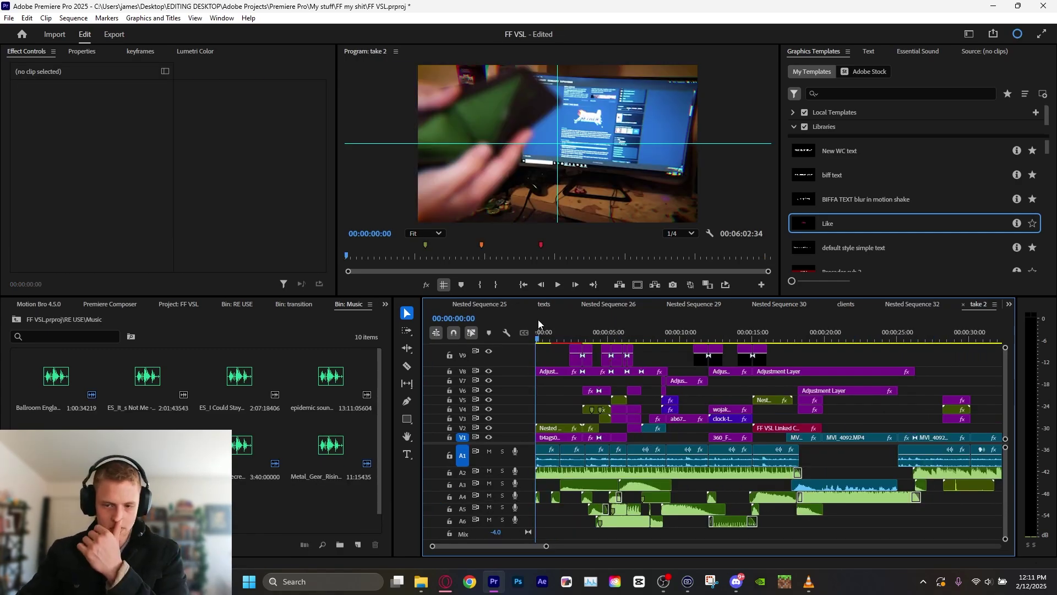
- Scrub through the opening seconds of the take 2 sequence in the FF VSL project to review its shots
{"action": "left_click_drag", "start_coordinate": [540, 335], "coordinate": [559, 379]}
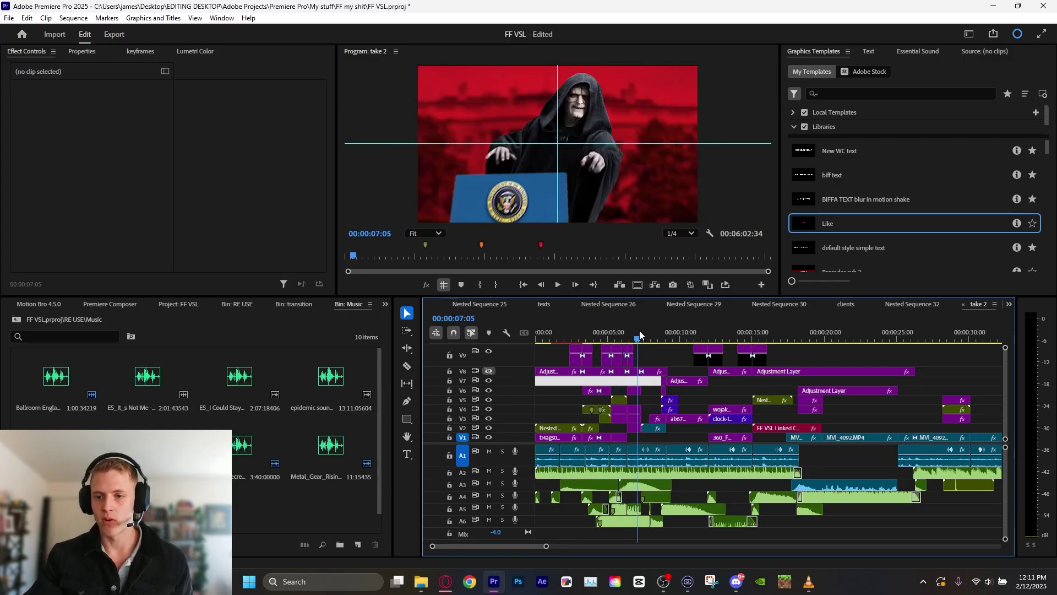
{"action": "left_click_drag", "start_coordinate": [640, 336], "coordinate": [638, 342]}
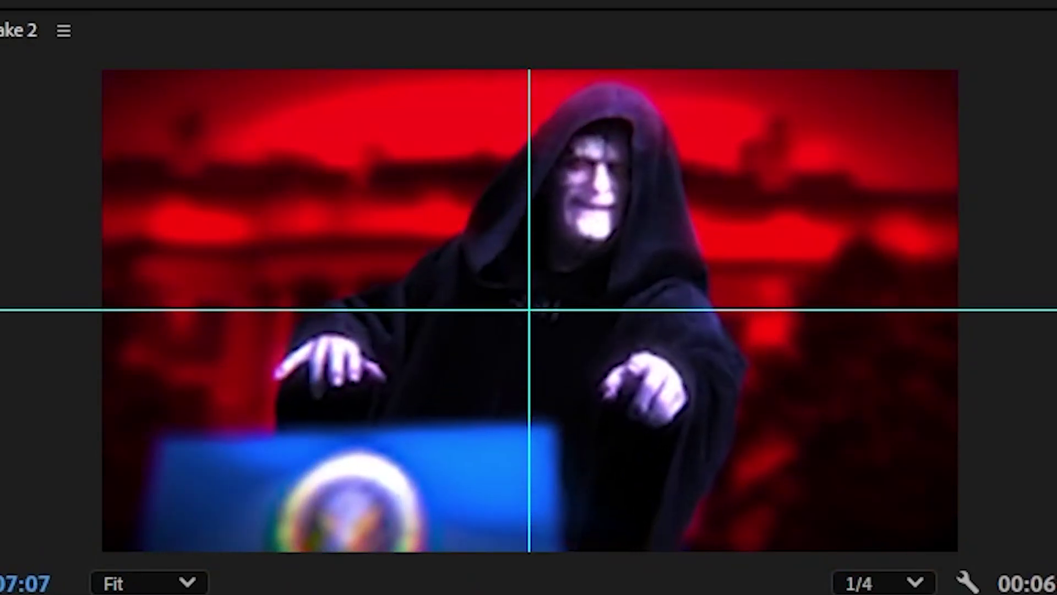
{"action": "mouse_move", "coordinate": [638, 363]}
{"action": "left_mouse_down"}
{"action": "mouse_move", "coordinate": [672, 366]}
{"action": "mouse_move", "coordinate": [624, 371]}
{"action": "left_mouse_up"}
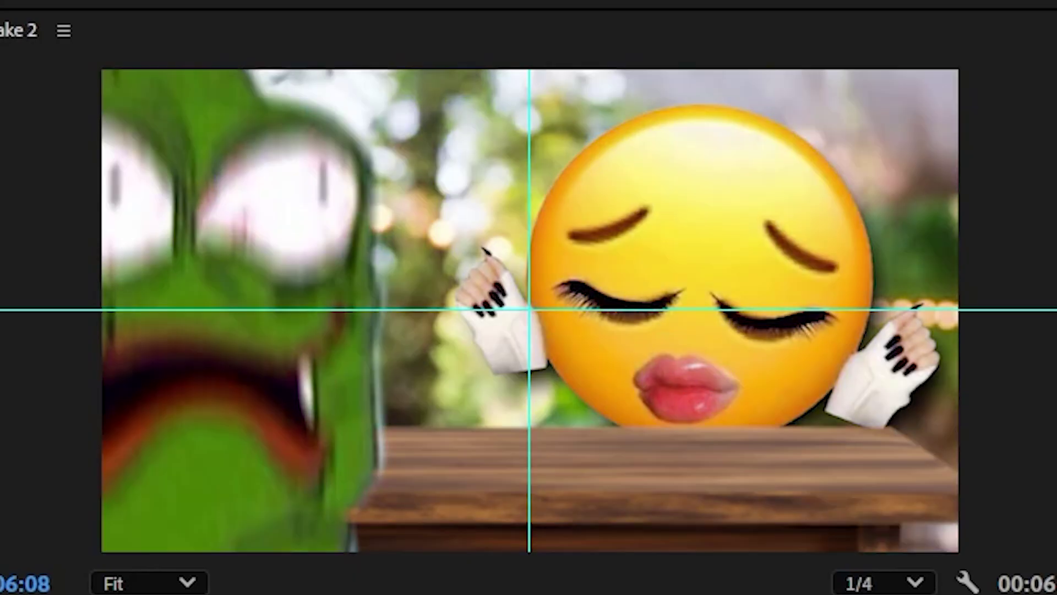
{"action": "mouse_move", "coordinate": [624, 371]}
{"action": "left_mouse_down"}
{"action": "mouse_move", "coordinate": [647, 357]}
{"action": "mouse_move", "coordinate": [665, 364]}
{"action": "mouse_move", "coordinate": [656, 378]}
{"action": "mouse_move", "coordinate": [603, 379]}
{"action": "mouse_move", "coordinate": [631, 380]}
{"action": "left_mouse_up"}
- Compare the podium shot at 00:00:06:58 with the V8 adjustment layer's Lumetri Color, Gaussian Blur and VR Glow each disabled and enabled
{"action": "left_click", "coordinate": [630, 378]}
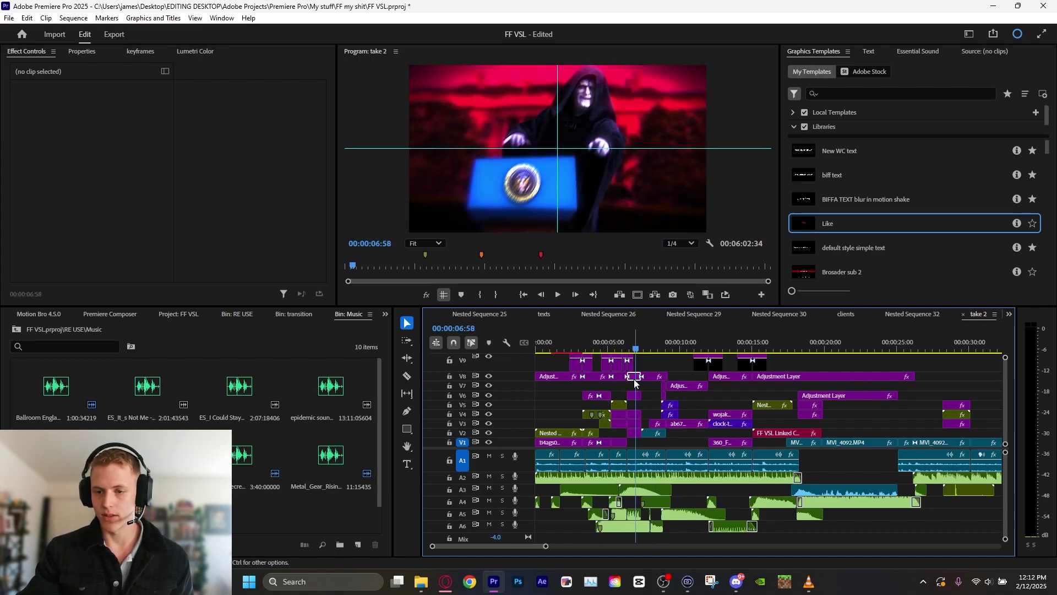
{"action": "left_click", "coordinate": [25, 208]}
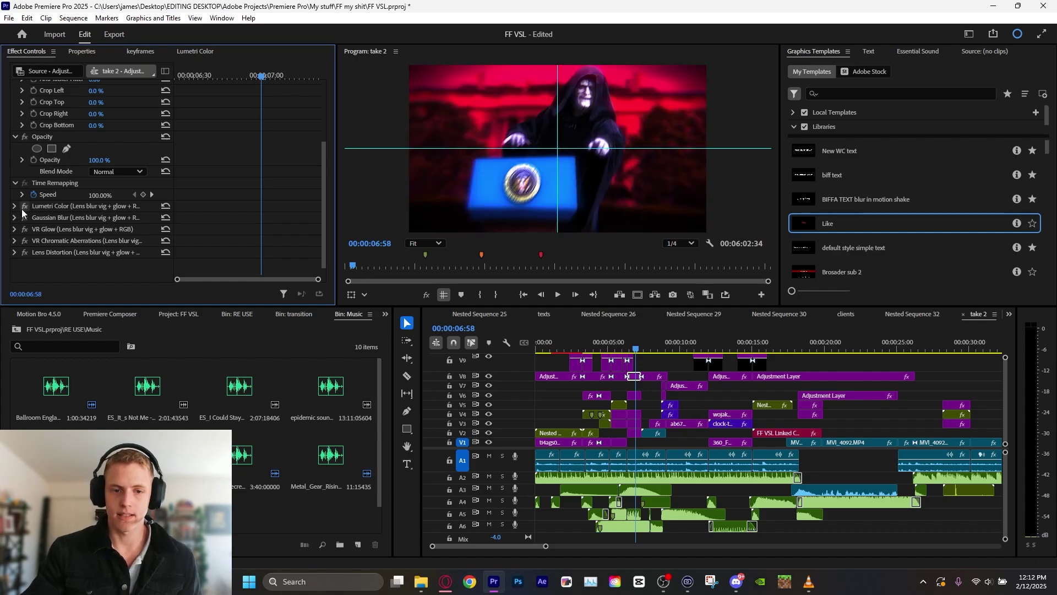
{"action": "left_click", "coordinate": [25, 218]}
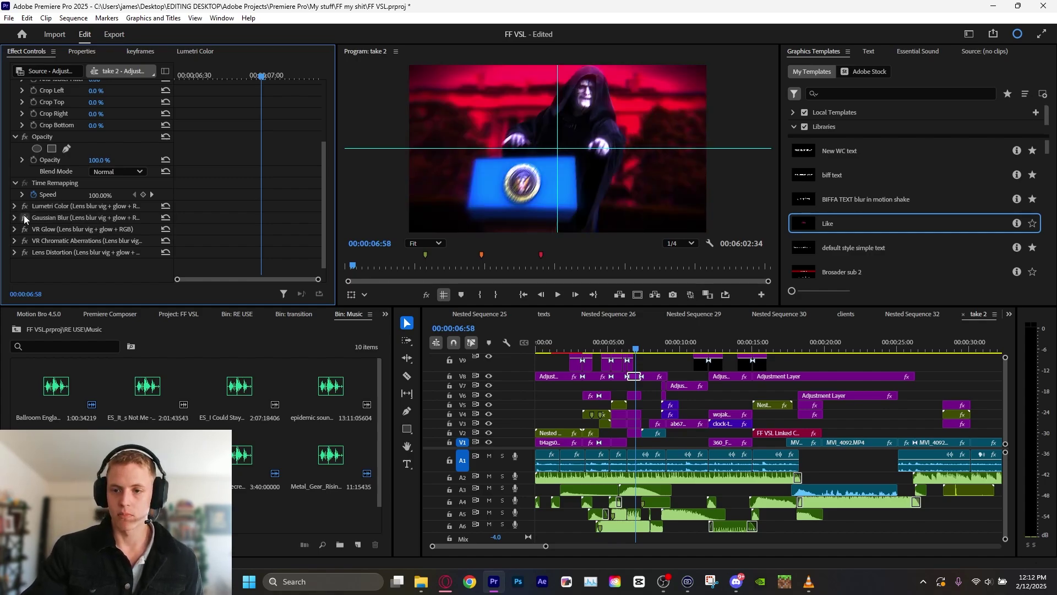
{"action": "left_click", "coordinate": [25, 230]}
{"action": "left_click", "coordinate": [24, 231]}
{"action": "left_click", "coordinate": [24, 230]}
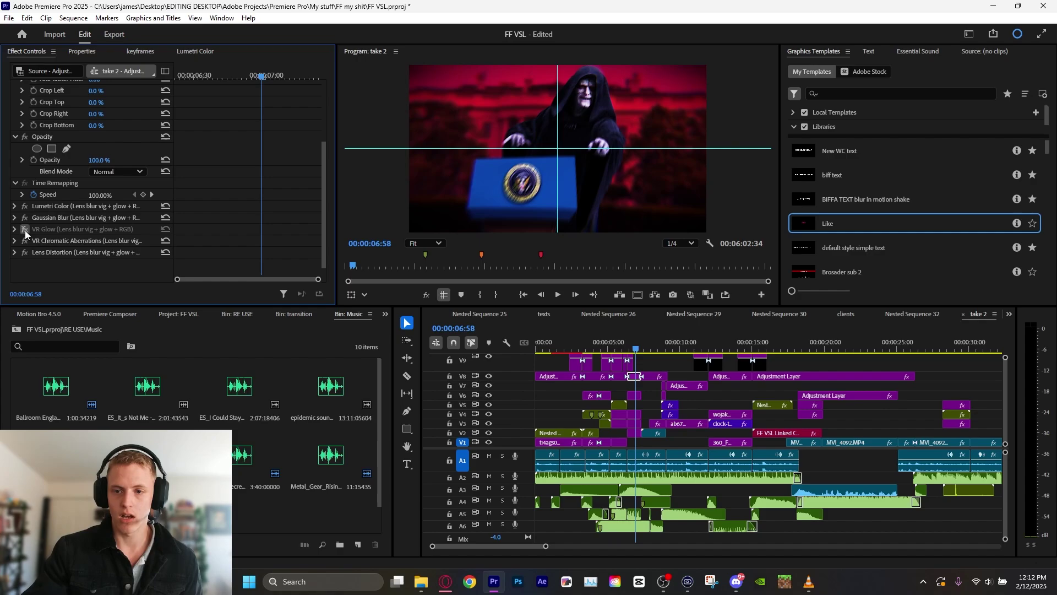
{"action": "left_click", "coordinate": [25, 230]}
- Compare the podium shot with the V8 adjustment layer's VR Chromatic Aberrations and Lens Distortion effects each disabled and enabled
{"action": "left_click", "coordinate": [24, 242]}
{"action": "left_click", "coordinate": [25, 242]}
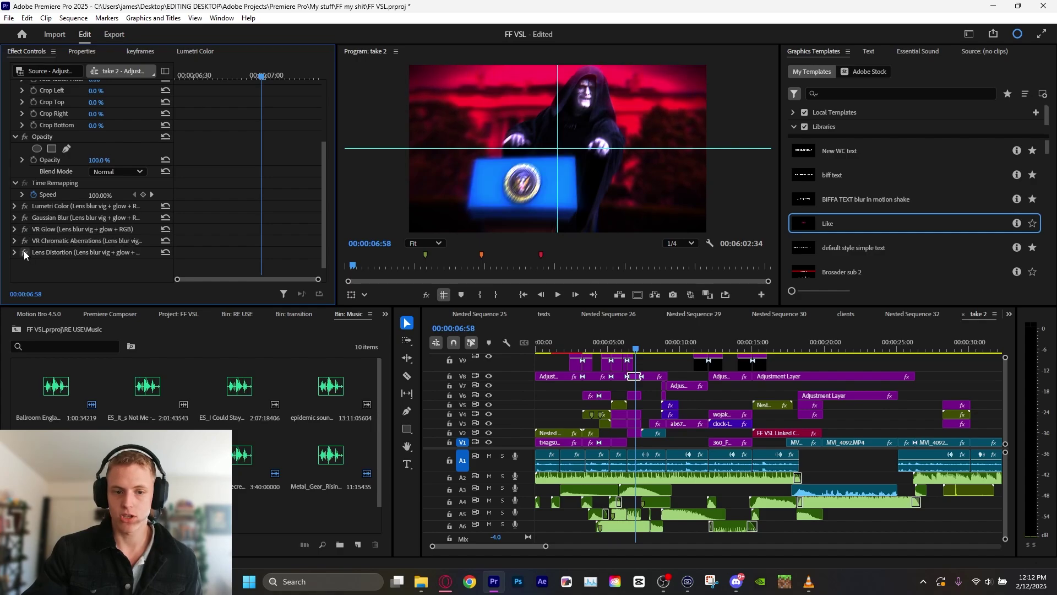
{"action": "left_click", "coordinate": [25, 252]}
{"action": "left_click", "coordinate": [24, 252]}
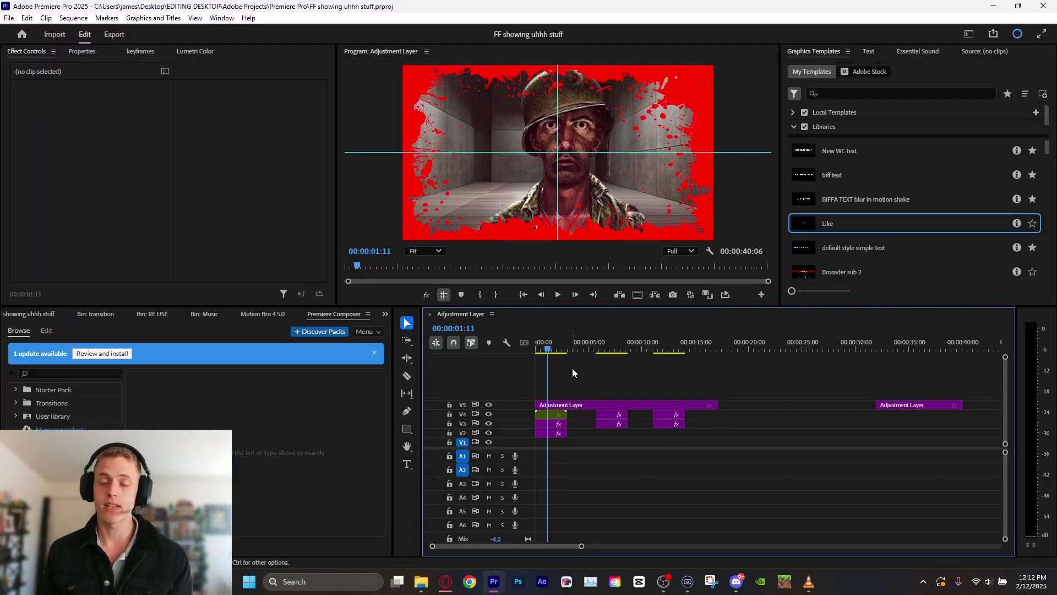
{"action": "left_click_drag", "start_coordinate": [567, 365], "coordinate": [562, 402]}
{"action": "key", "text": "c"}
{"action": "left_click", "coordinate": [566, 405]}
{"action": "key", "text": "ctrl+z"}
{"action": "key", "text": "v"}
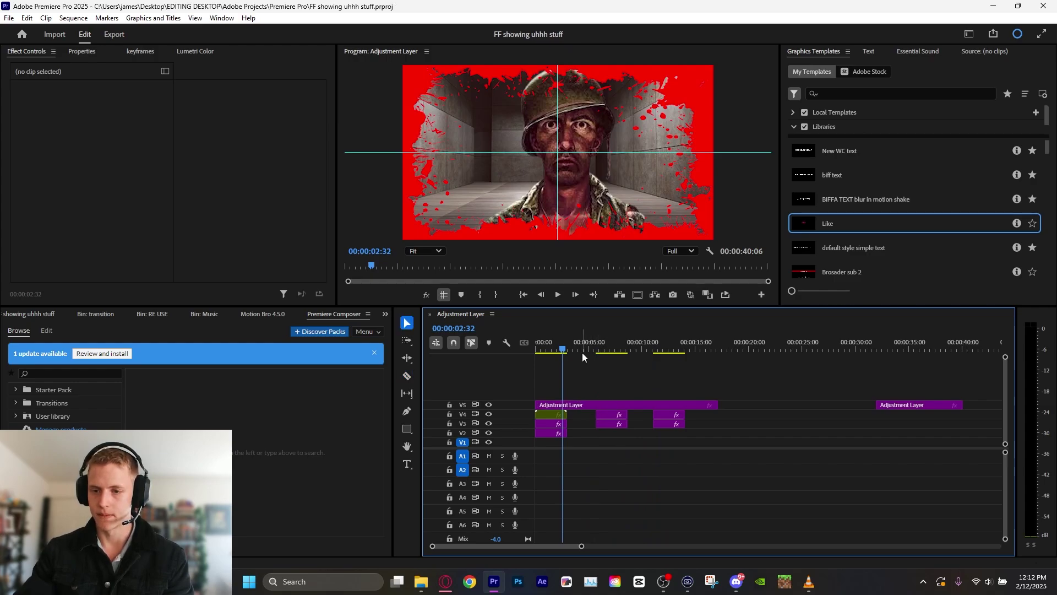
- Search the effects for "filter" and try the sad blue glow filter preset on the V5 adjustment layer, with its Lumetri Color disabled
{"action": "left_click", "coordinate": [47, 313]}
{"action": "key", "text": "shift+7"}
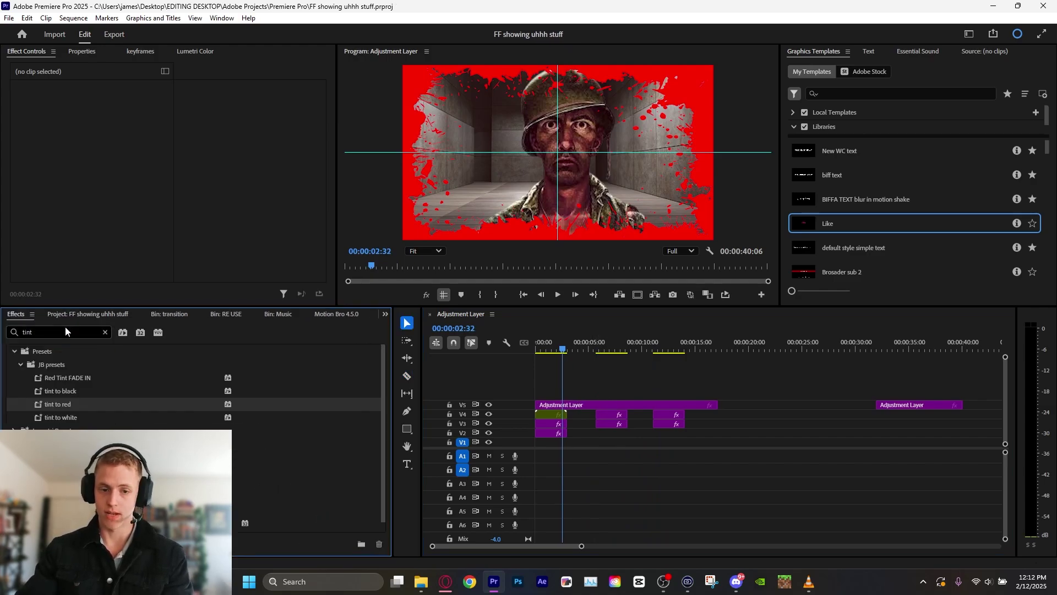
{"action": "type", "text": "filter"}
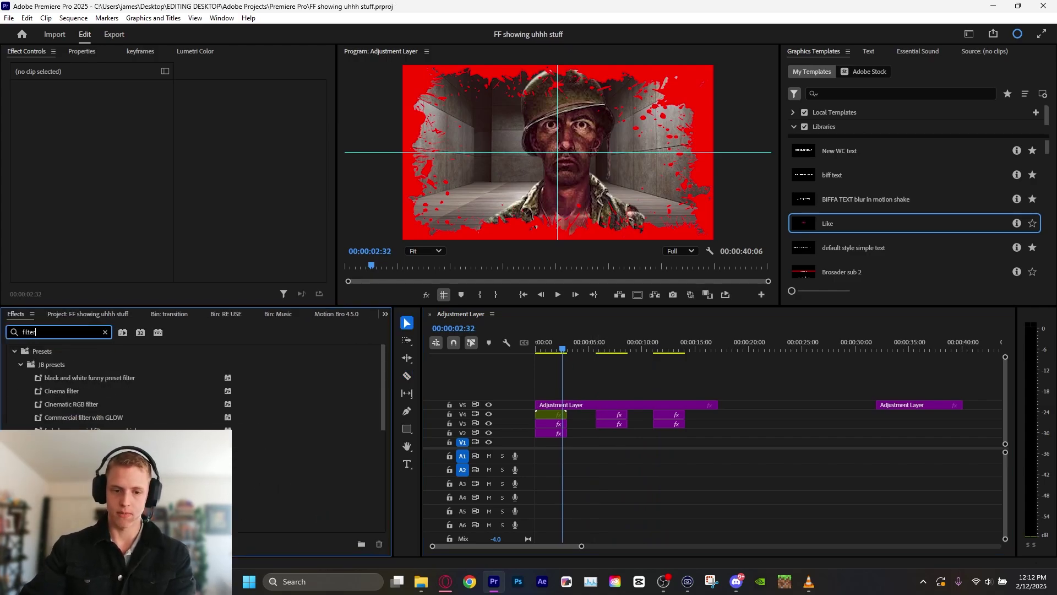
{"action": "left_click", "coordinate": [570, 406]}
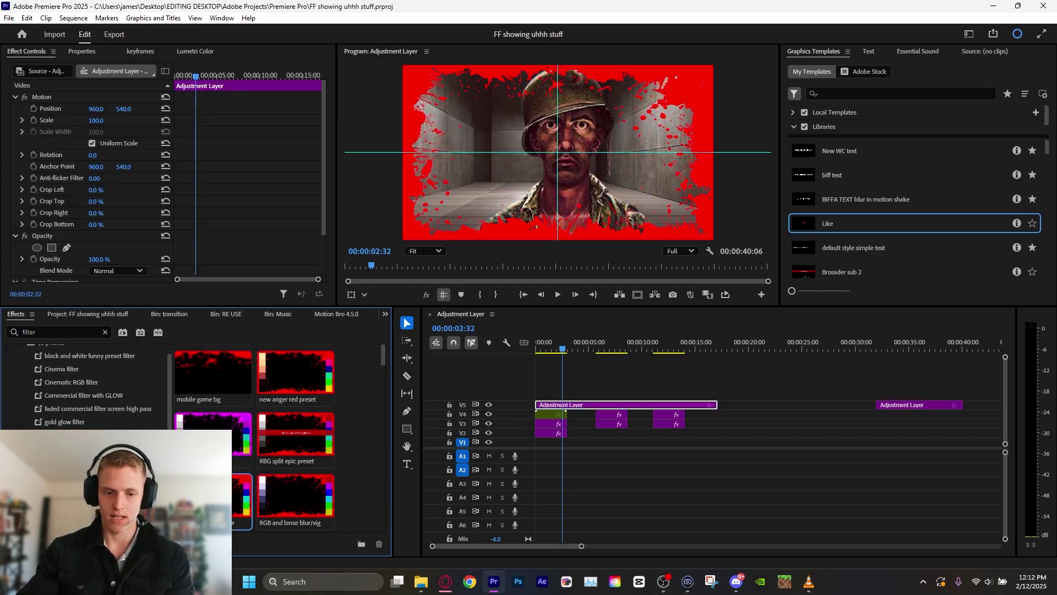
{"action": "left_click_drag", "start_coordinate": [562, 351], "coordinate": [670, 354]}
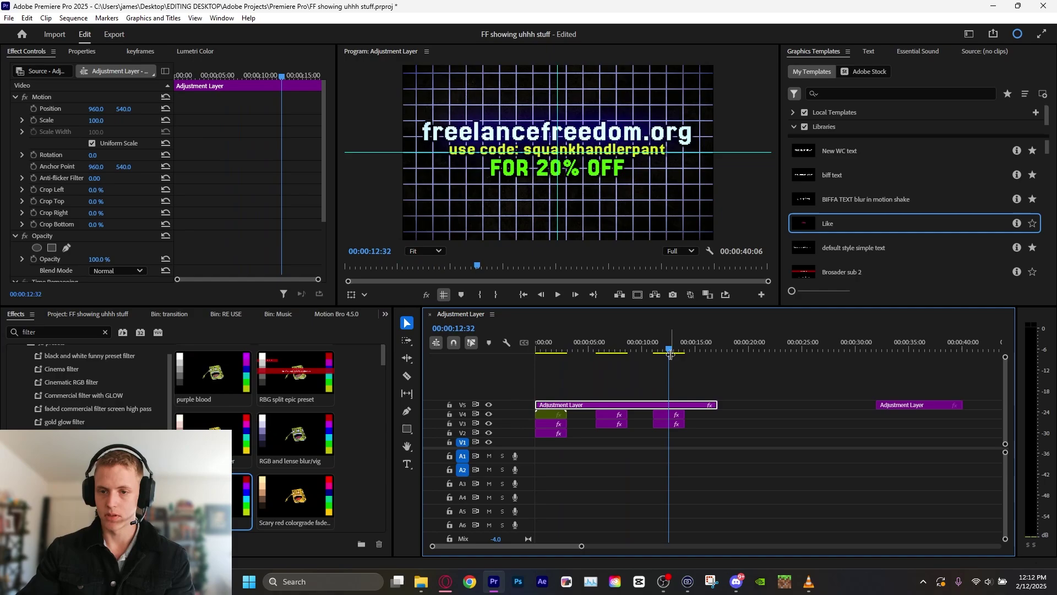
{"action": "scroll", "coordinate": [71, 253], "scroll_direction": "down", "scroll_amount": 3}
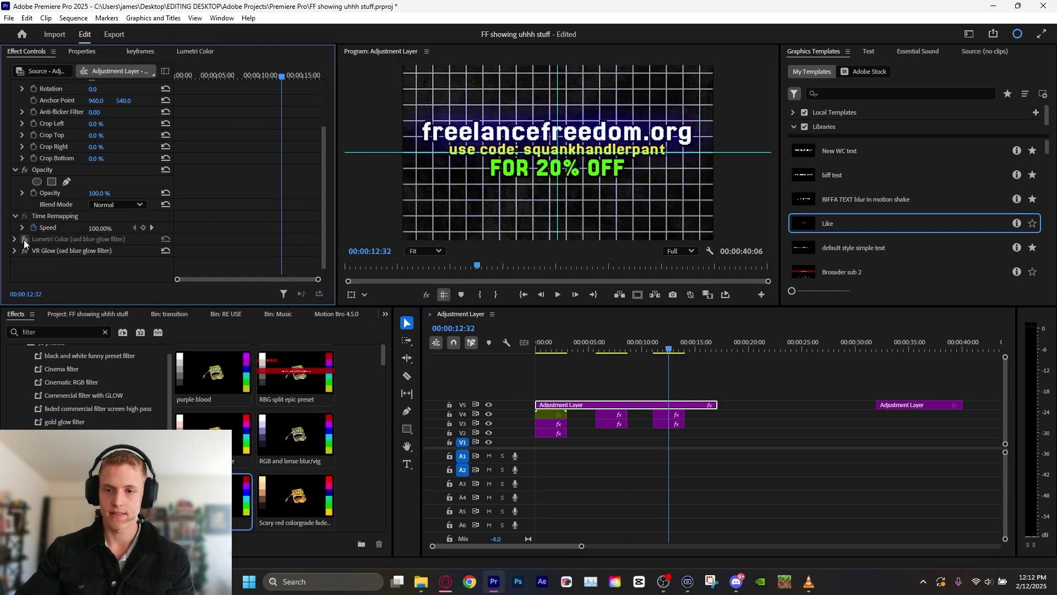
{"action": "left_click", "coordinate": [25, 240]}
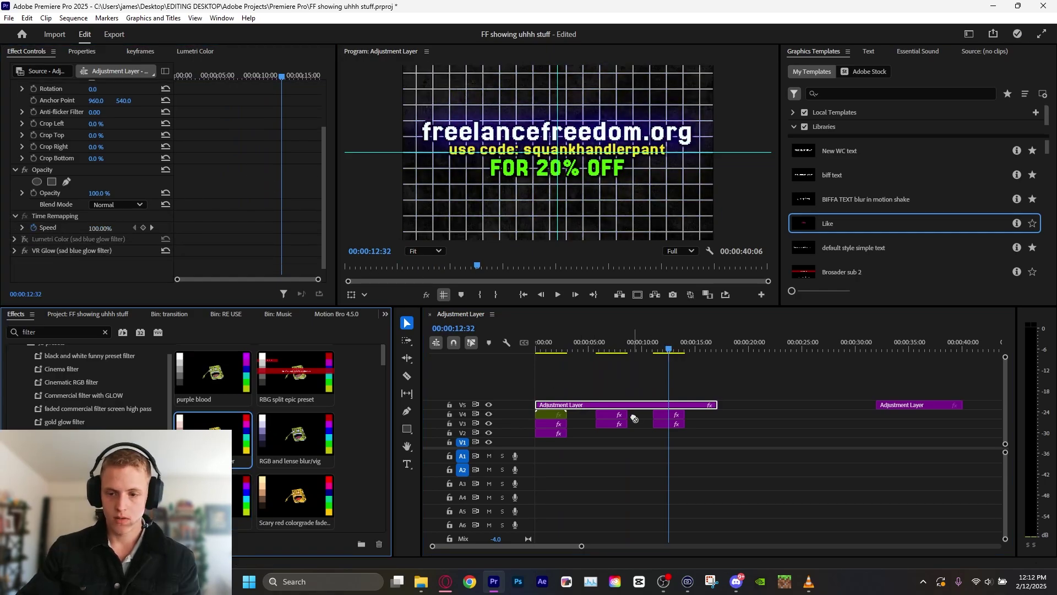
- Try another filter preset on the V5 adjustment layer and review the shots back to the sequence start
{"action": "left_click_drag", "start_coordinate": [630, 413], "coordinate": [633, 406]}
{"action": "left_click_drag", "start_coordinate": [666, 345], "coordinate": [623, 353]}
{"action": "left_click", "coordinate": [600, 360]}
{"action": "key", "text": "Home"}
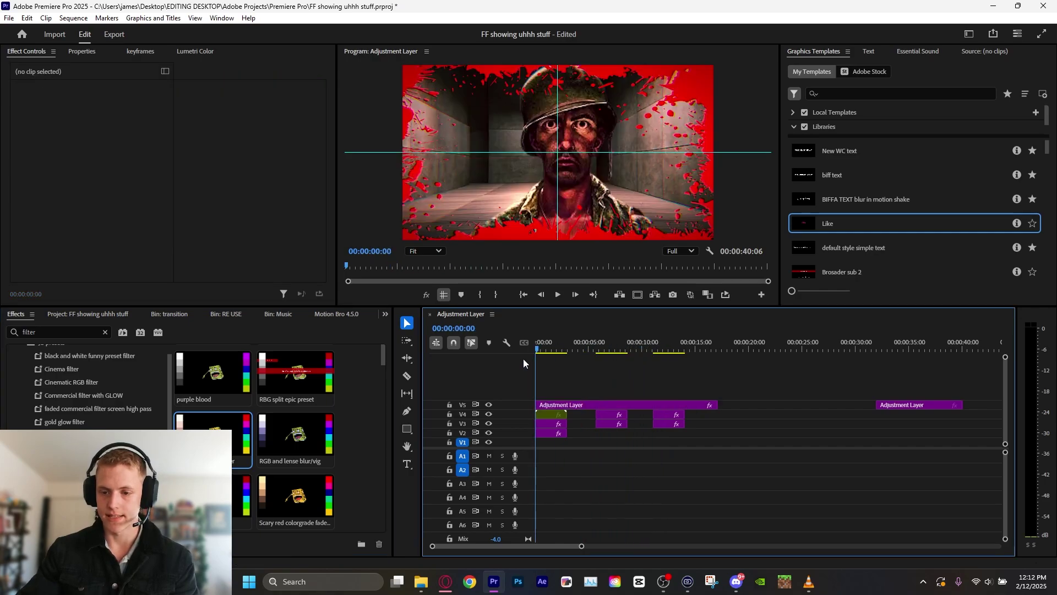
- Try the green glow matrix filter preset on the V5 adjustment layer over the soldier shot
{"action": "left_click", "coordinate": [543, 406]}
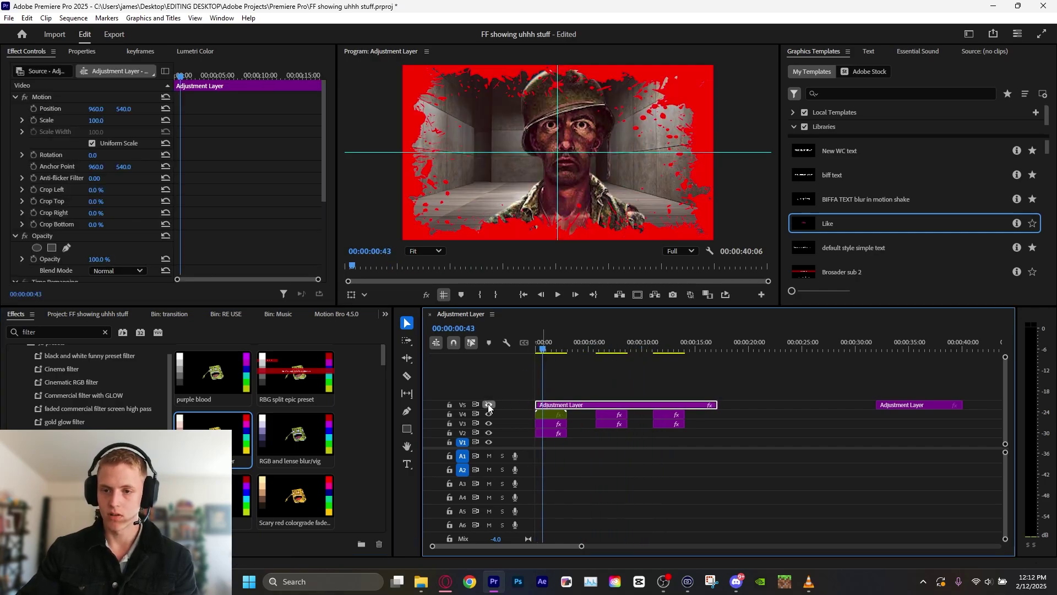
{"action": "left_click_drag", "start_coordinate": [541, 417], "coordinate": [555, 407]}
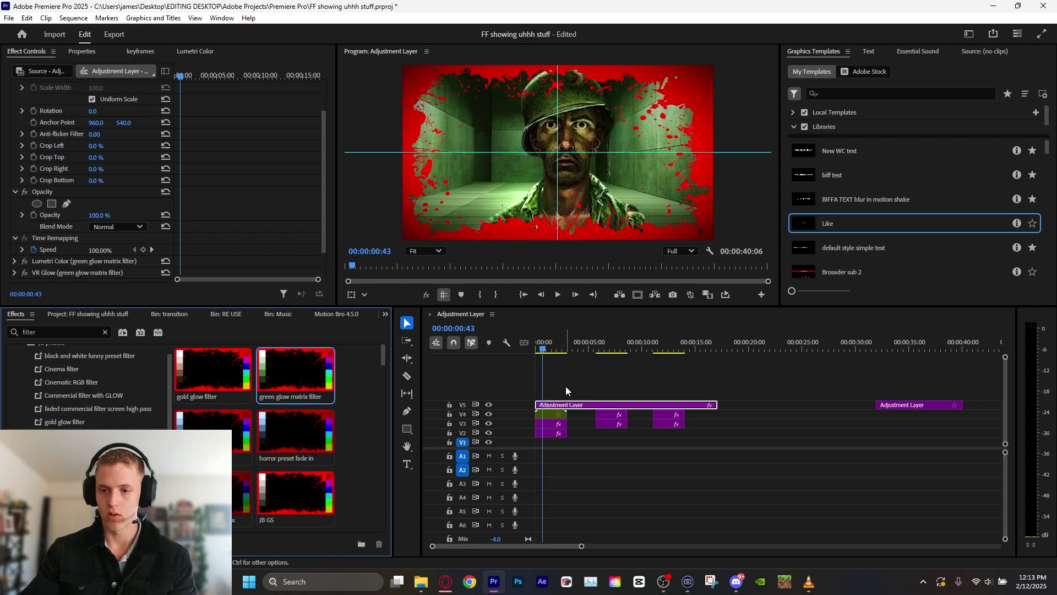
{"action": "left_click", "coordinate": [563, 373]}
- Try the Cinematic RGB filter and Commercial filter with GLOW presets in turn on the V5 adjustment layer
{"action": "left_click_drag", "start_coordinate": [546, 341], "coordinate": [654, 404]}
{"action": "left_click", "coordinate": [646, 375]}
{"action": "left_click_drag", "start_coordinate": [639, 347], "coordinate": [552, 352]}
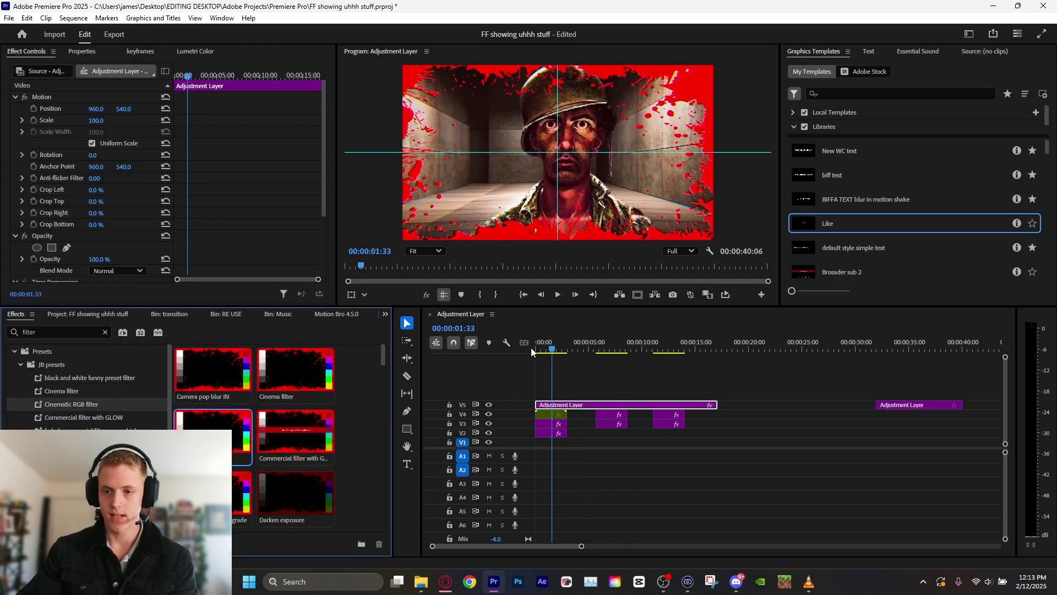
{"action": "left_click", "coordinate": [531, 348]}
{"action": "key", "text": "ctrl+z"}
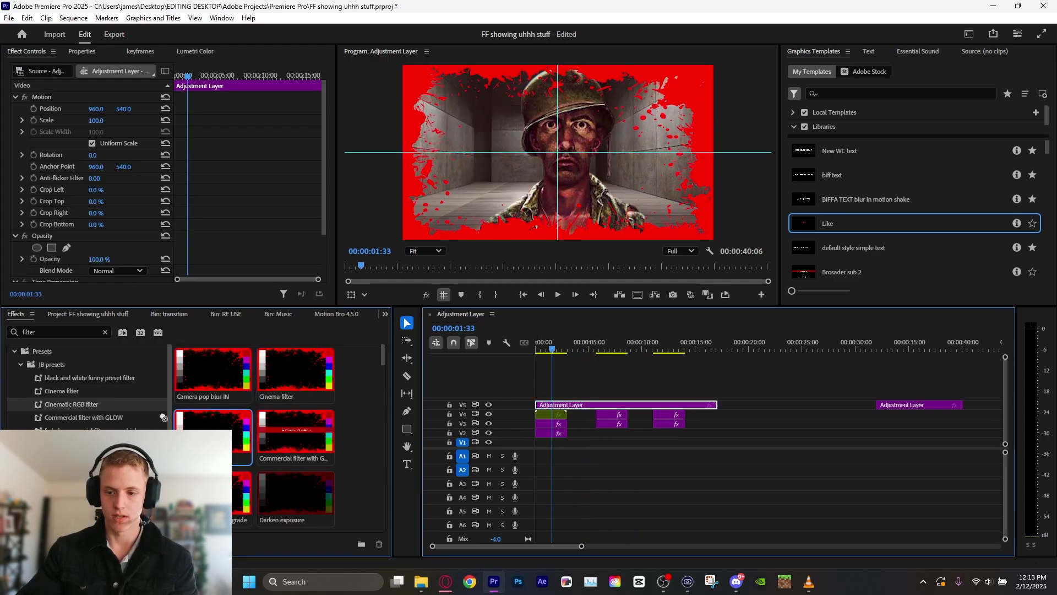
{"action": "left_click_drag", "start_coordinate": [91, 417], "coordinate": [610, 405]}
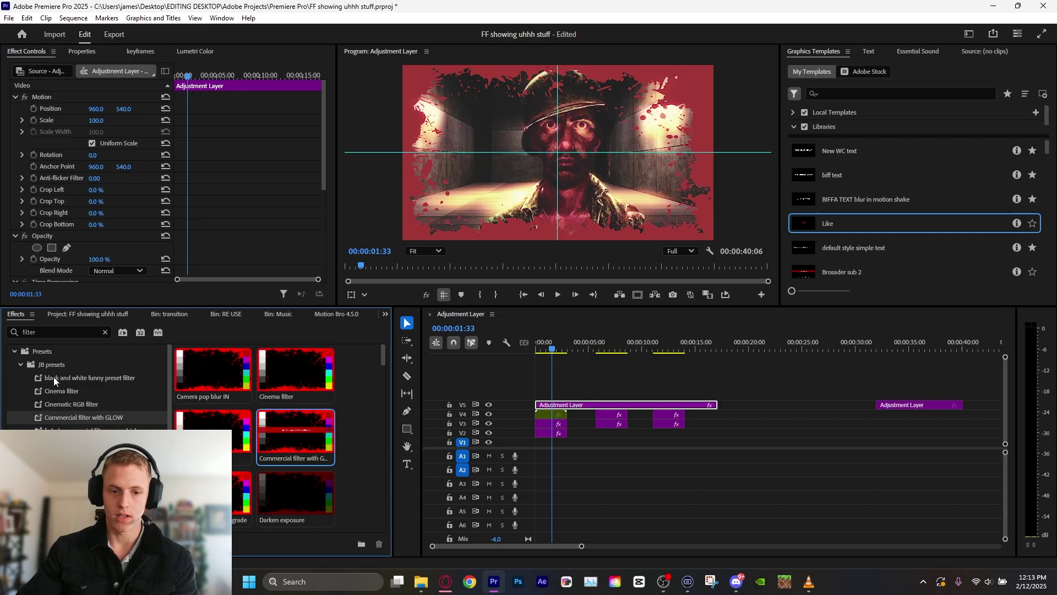
- Search the effects for "strange" and try the sharpen glow strange and strange glow sharpen MORE INTENSE presets on the V5 adjustment layer
{"action": "left_click", "coordinate": [82, 332]}
{"action": "type", "text": "strange"}
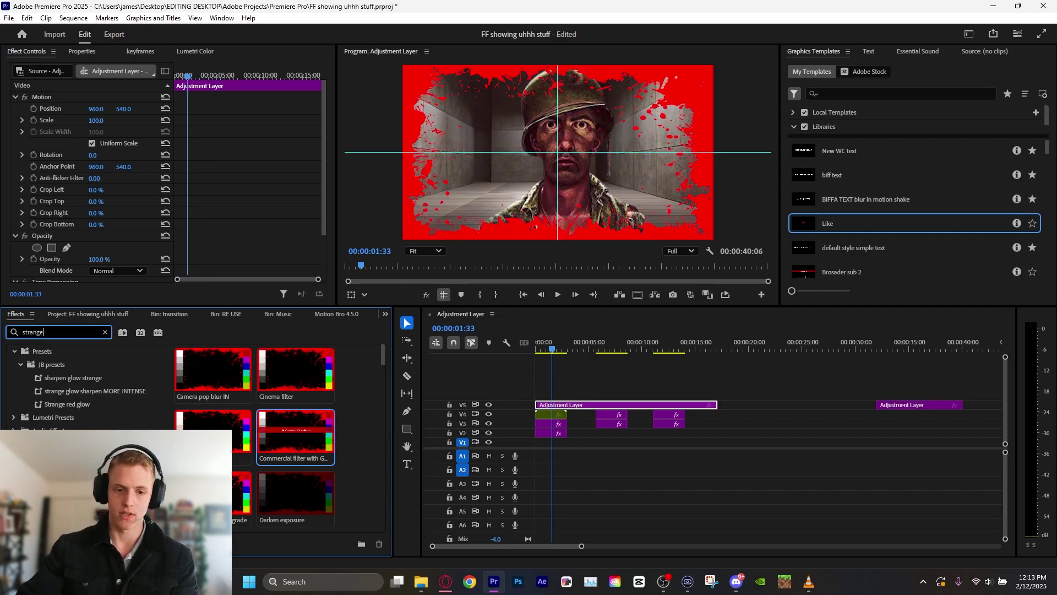
{"action": "left_click_drag", "start_coordinate": [83, 378], "coordinate": [574, 402]}
{"action": "key", "text": "ctrl+z"}
{"action": "left_click_drag", "start_coordinate": [120, 390], "coordinate": [587, 404]}
{"action": "double_click", "coordinate": [126, 392]}
{"action": "key", "text": "ctrl+z"}
- Review the Strange red glow preset across the soldier and freelancefreedom.org shots and undo it on the V5 adjustment layer
{"action": "left_click", "coordinate": [564, 360]}
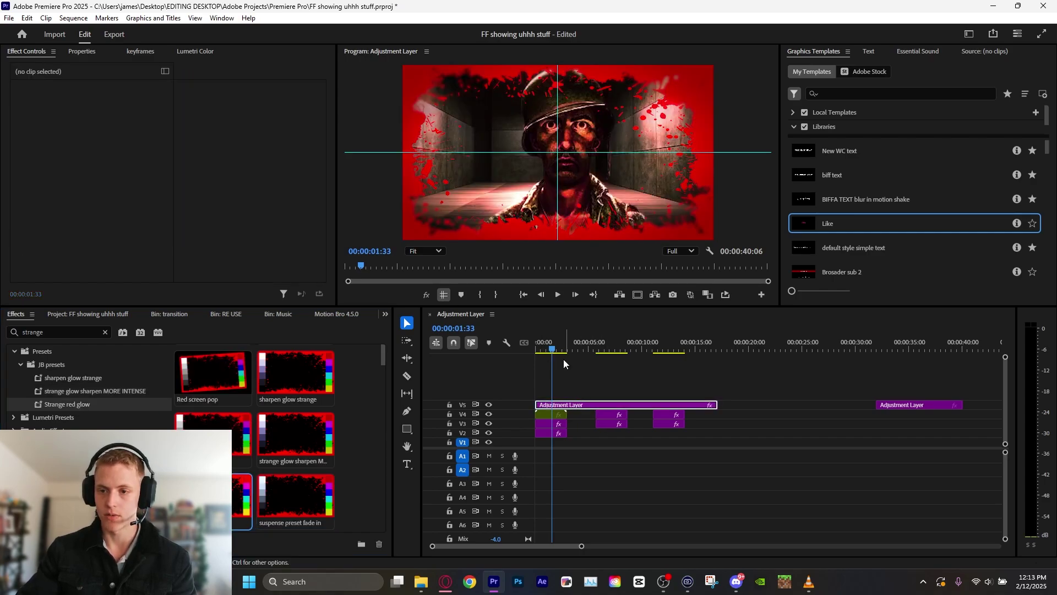
{"action": "left_click_drag", "start_coordinate": [573, 344], "coordinate": [681, 361]}
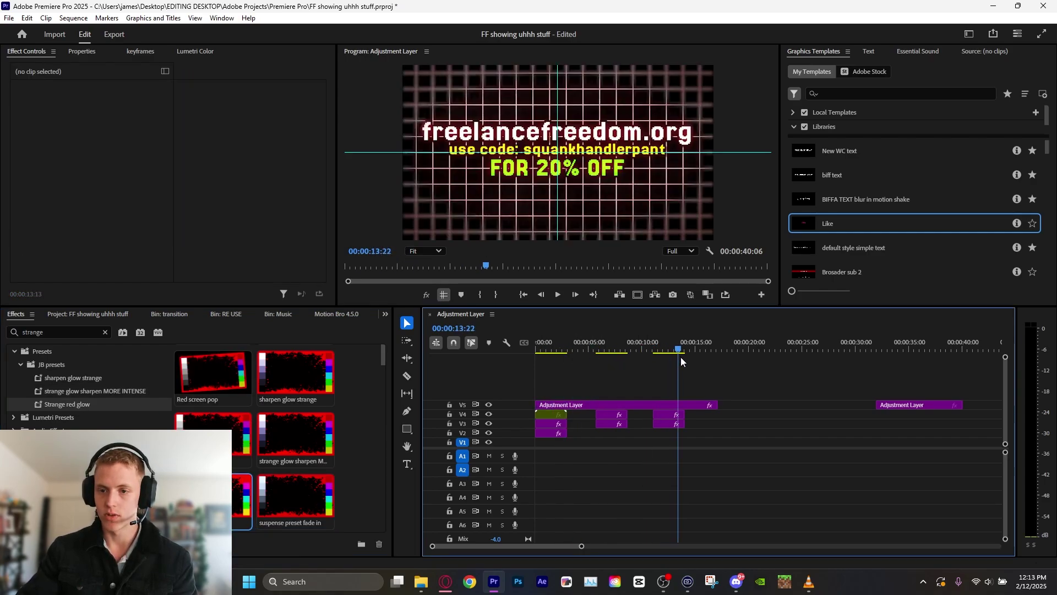
{"action": "left_click_drag", "start_coordinate": [559, 346], "coordinate": [553, 358]}
{"action": "key", "text": "ctrl+z"}
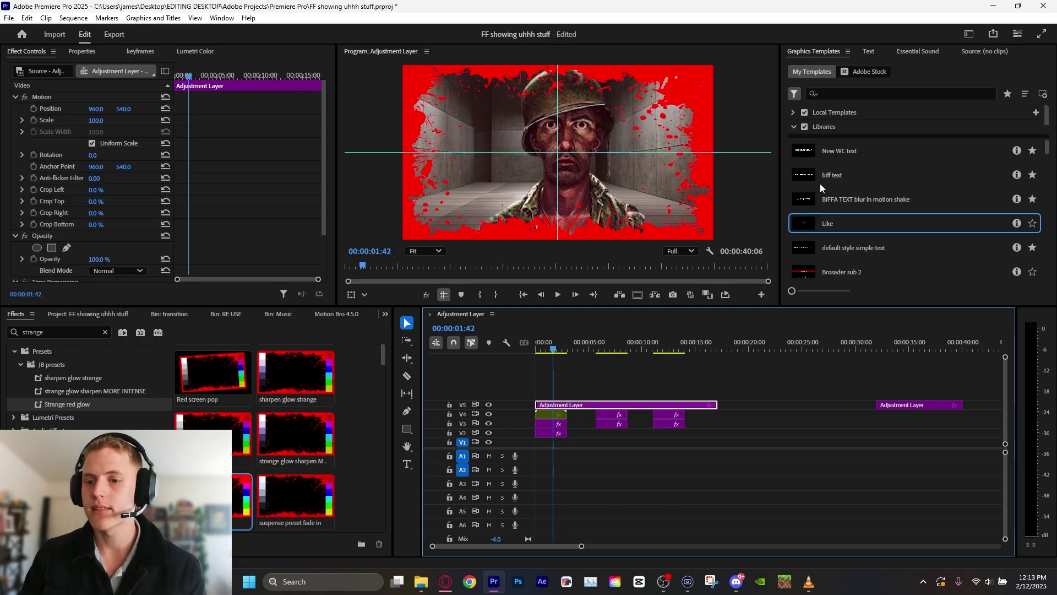
- Delete the nested sequence from V4 over the soldier shot and review the remaining shots back to the sequence start
{"action": "left_click", "coordinate": [556, 415]}
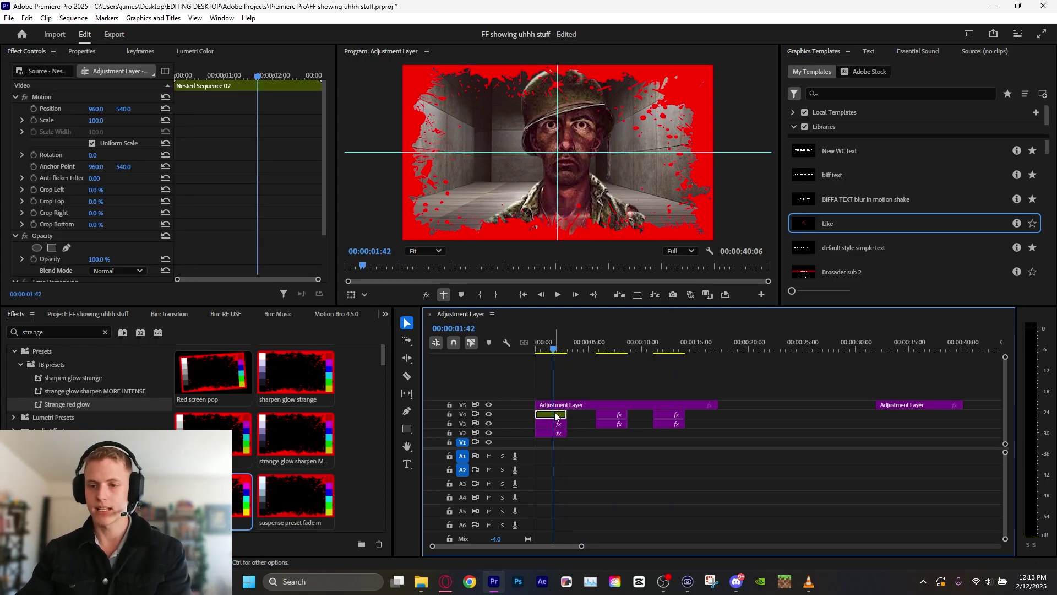
{"action": "key", "text": "Delete"}
{"action": "key", "text": "="}
{"action": "left_click", "coordinate": [703, 350]}
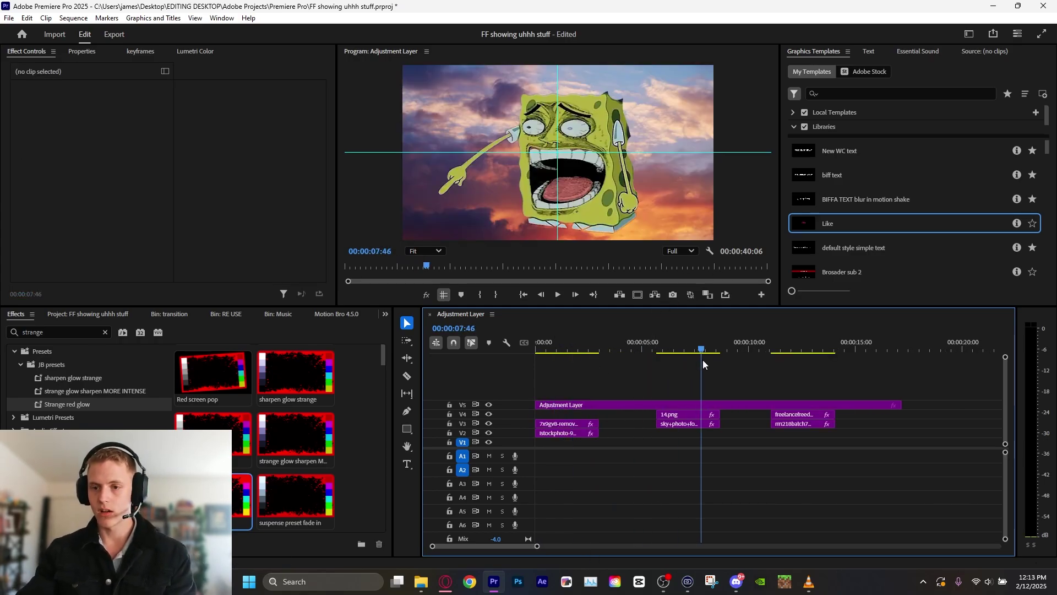
{"action": "left_click_drag", "start_coordinate": [702, 359], "coordinate": [511, 426]}
- Save the project and show the Lumetri Color controls in a taller panel area
{"action": "left_click", "coordinate": [213, 51]}
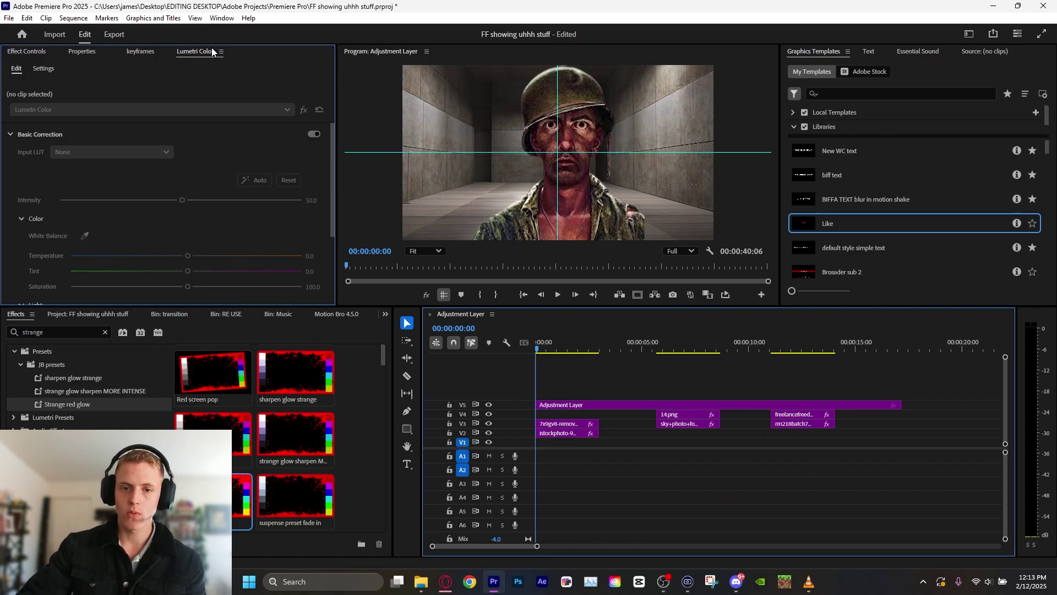
{"action": "key", "text": "ctrl+s"}
{"action": "left_click_drag", "start_coordinate": [182, 306], "coordinate": [181, 351]}
- Split the V5 adjustment layer at the end of the soldier shot
{"action": "left_click", "coordinate": [569, 430]}
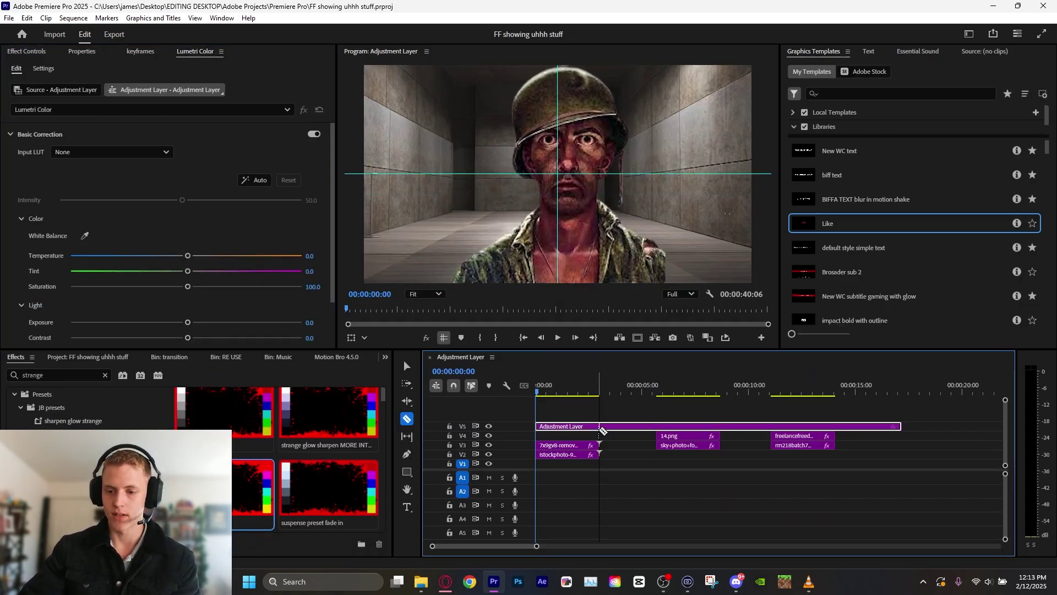
{"action": "key", "text": "c"}
{"action": "left_click", "coordinate": [598, 426]}
{"action": "key", "text": "v"}
- Raise the Lumetri contrast of the adjustment layer over the soldier shot to 72.4
{"action": "scroll", "coordinate": [192, 296], "scroll_direction": "down", "scroll_amount": 1}
{"action": "left_click_drag", "start_coordinate": [193, 297], "coordinate": [270, 294]}
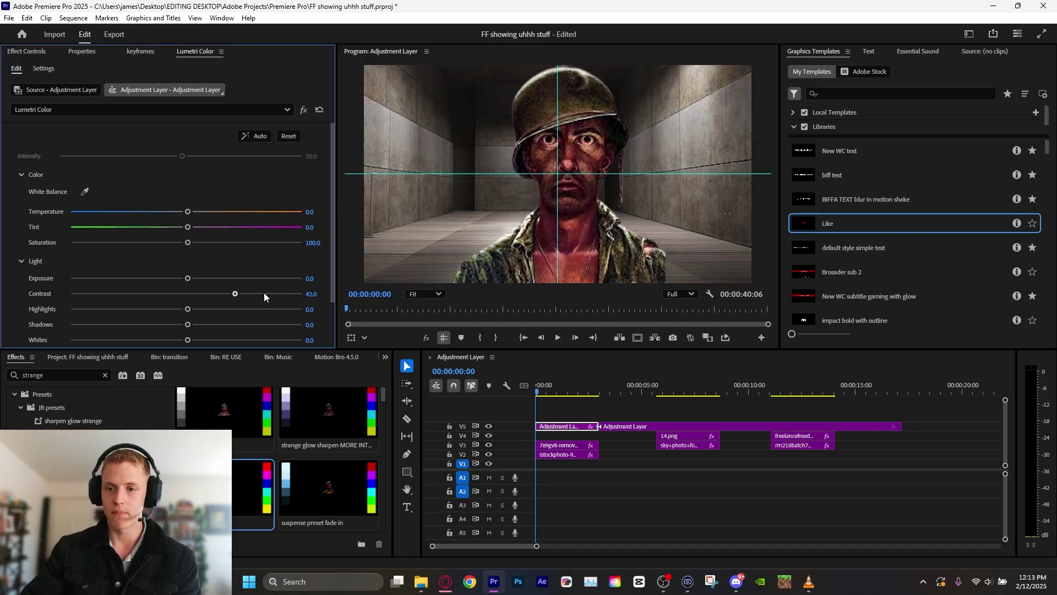
{"action": "scroll", "coordinate": [165, 297], "scroll_direction": "down", "scroll_amount": 1}
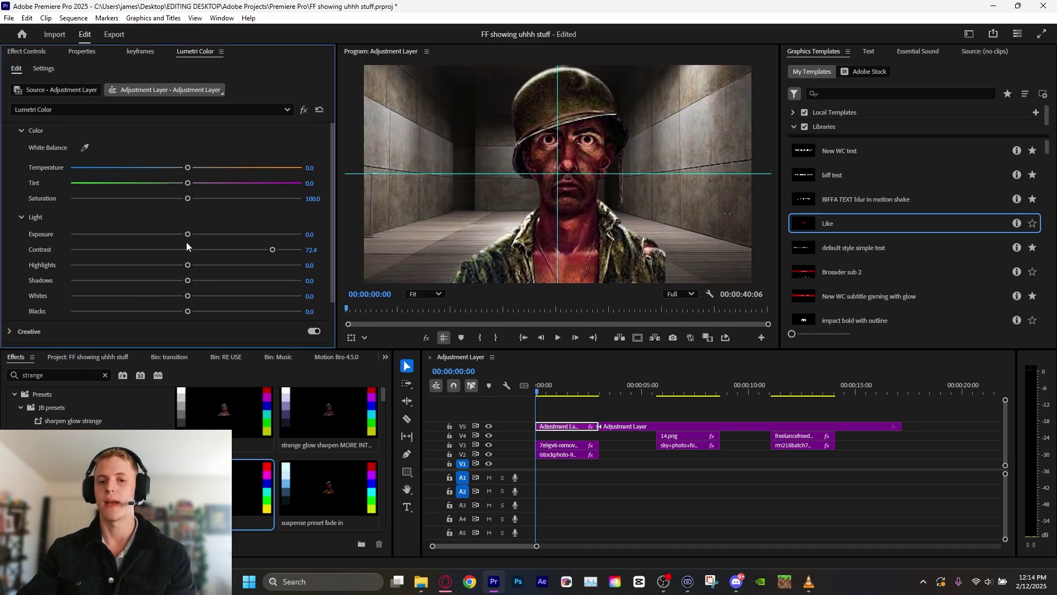
- Try an exposure of -1.5 before resetting it to 0, and set the soldier layer's temperature to -9.7
{"action": "left_click_drag", "start_coordinate": [187, 234], "coordinate": [151, 235]}
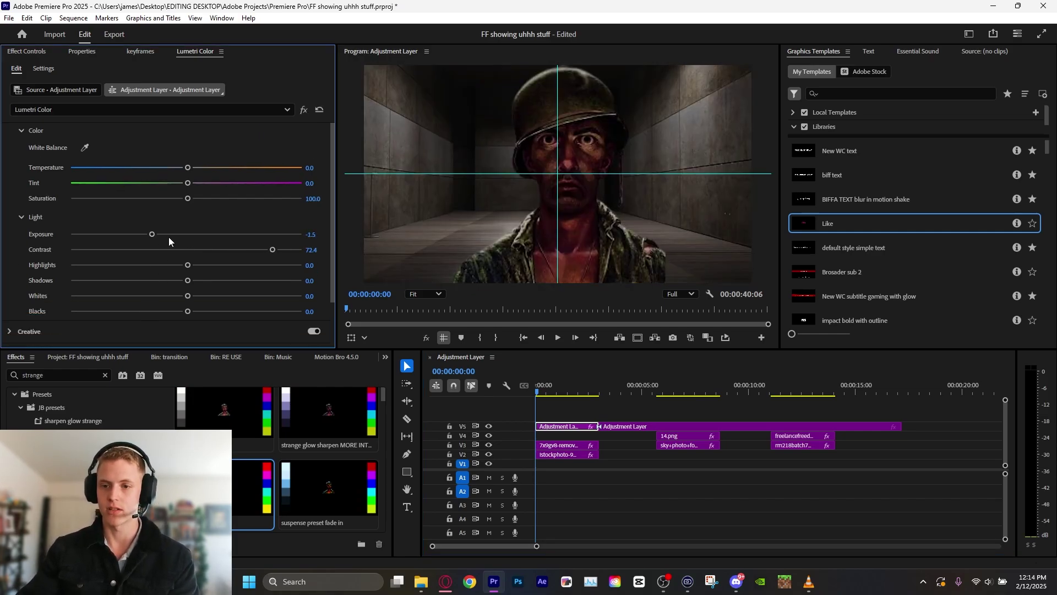
{"action": "double_click", "coordinate": [168, 237]}
{"action": "left_click_drag", "start_coordinate": [91, 170], "coordinate": [302, 168]}
{"action": "left_click_drag", "start_coordinate": [177, 169], "coordinate": [176, 169]}
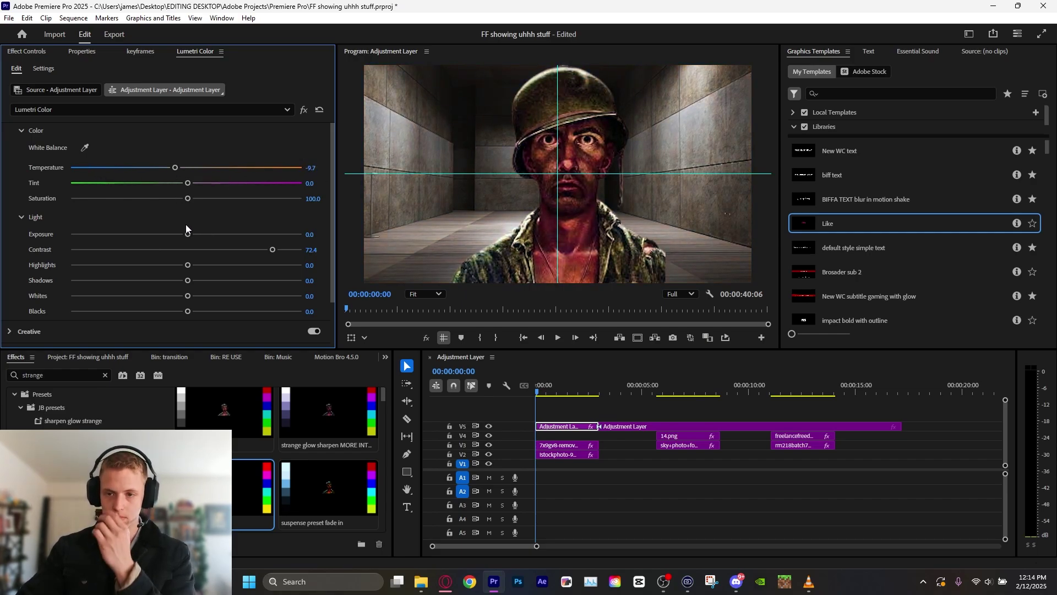
- Set the soldier layer's blacks to -57.2, whites to 57.2 and highlights to 44.4, leaving the shadows at 0
{"action": "scroll", "coordinate": [186, 229], "scroll_direction": "down", "scroll_amount": 2}
{"action": "left_click_drag", "start_coordinate": [184, 281], "coordinate": [119, 282]}
{"action": "left_click_drag", "start_coordinate": [216, 262], "coordinate": [252, 270]}
{"action": "left_click_drag", "start_coordinate": [188, 248], "coordinate": [116, 257]}
{"action": "key", "text": "ctrl+z"}
{"action": "left_click_drag", "start_coordinate": [194, 232], "coordinate": [242, 235]}
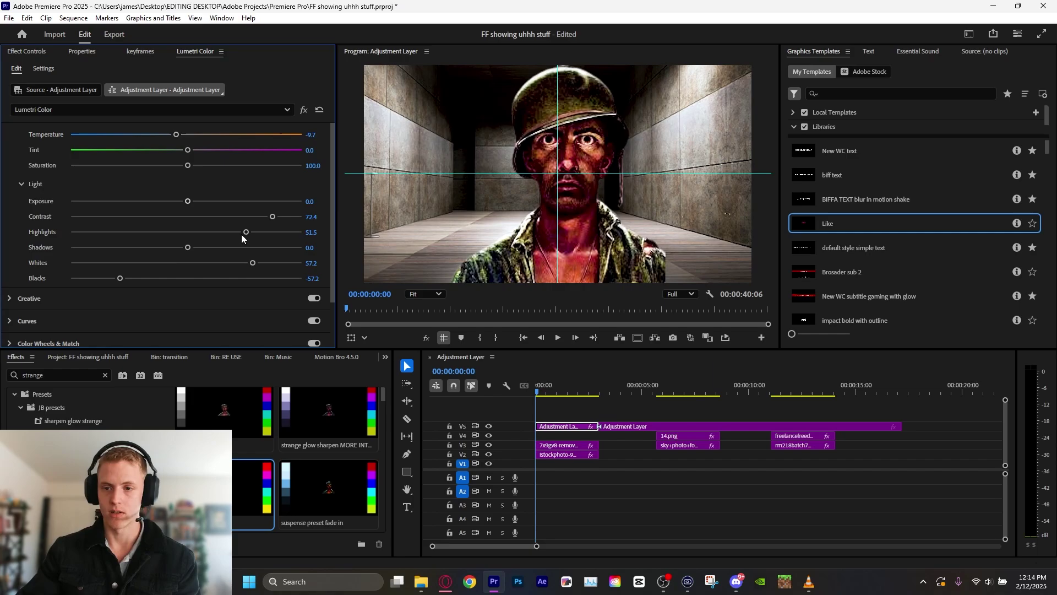
- Compare the soldier shot with the V5 adjustment layer track hidden and visible
{"action": "scroll", "coordinate": [191, 304], "scroll_direction": "down", "scroll_amount": 3}
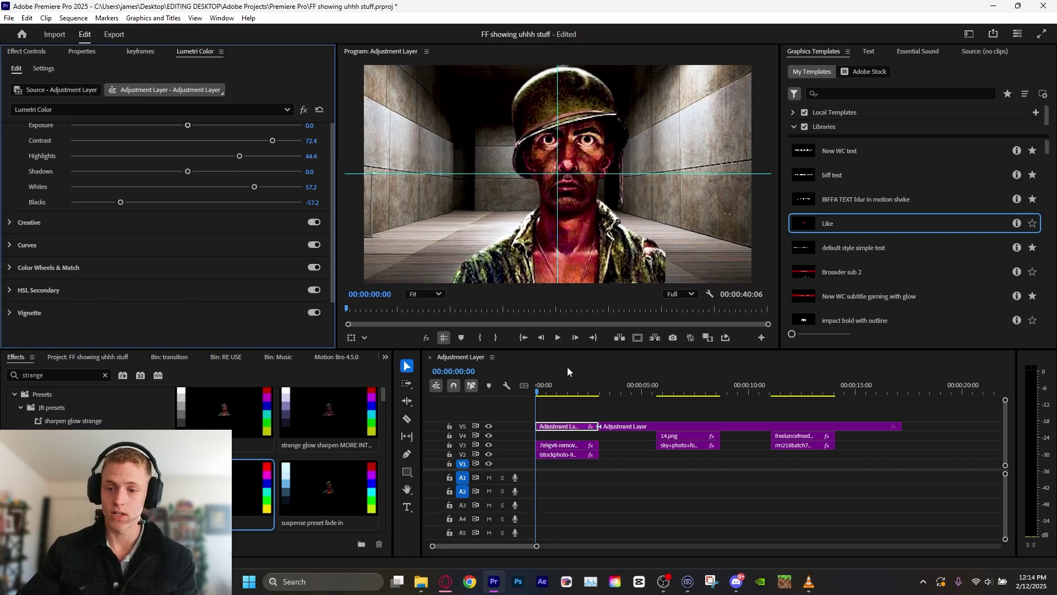
{"action": "left_click", "coordinate": [486, 426]}
{"action": "left_click", "coordinate": [486, 427]}
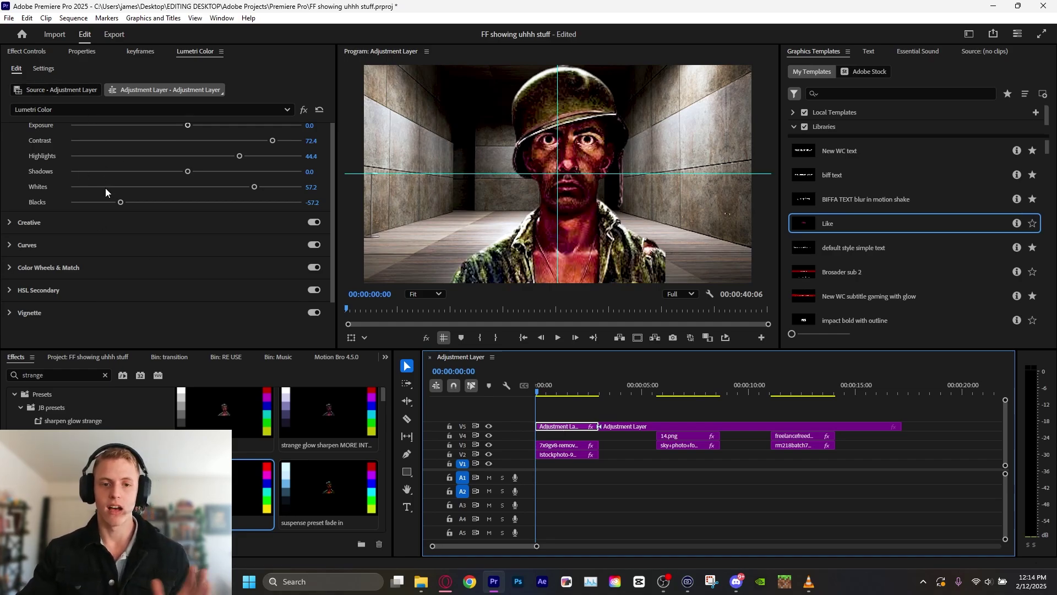
- Darken the edges of the soldier shot with a Lumetri vignette amount of -3.0
{"action": "left_click", "coordinate": [110, 312]}
{"action": "left_click_drag", "start_coordinate": [171, 266], "coordinate": [36, 276]}
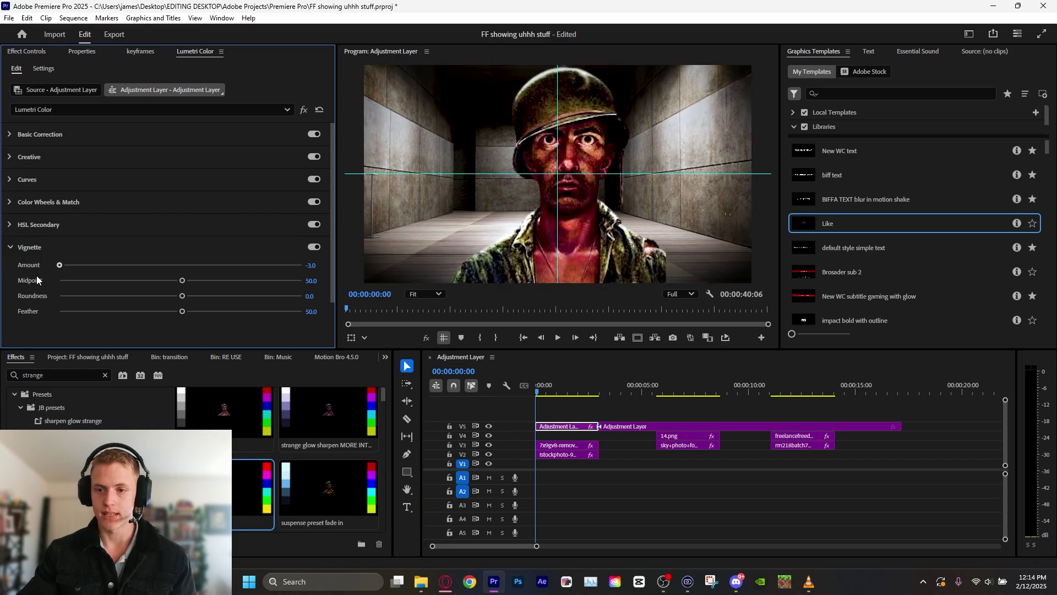
- Compare the soldier shot with the Lumetri vignette turned off and on
{"action": "left_click", "coordinate": [316, 247]}
{"action": "left_click", "coordinate": [316, 248]}
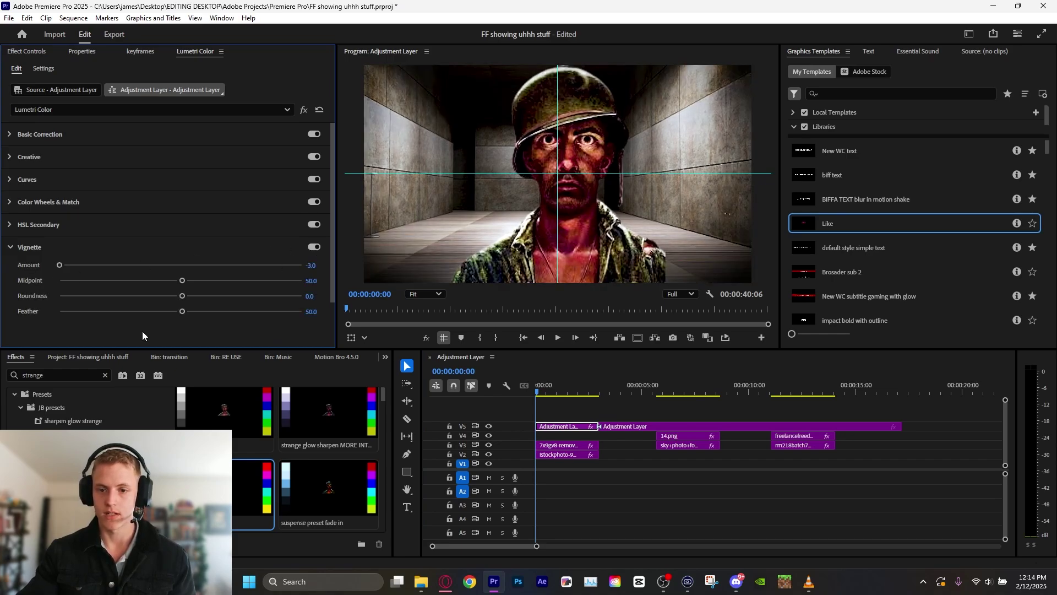
- Reposition the soldier image clip on V3 in the frame to about 902.7, 605.5
{"action": "left_click", "coordinate": [560, 445]}
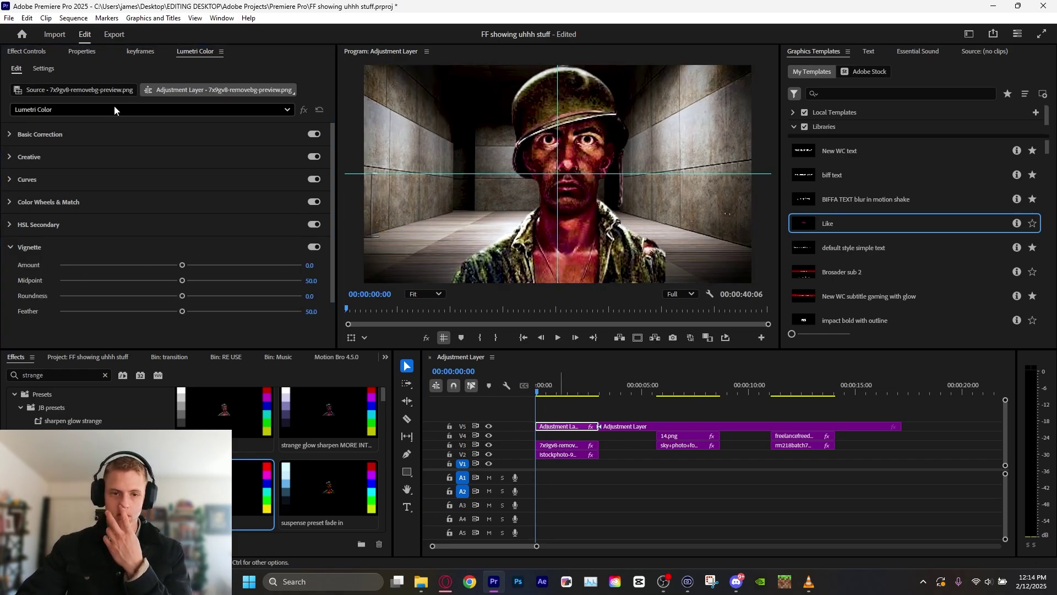
{"action": "left_click", "coordinate": [15, 51]}
{"action": "left_click_drag", "start_coordinate": [656, 186], "coordinate": [559, 205]}
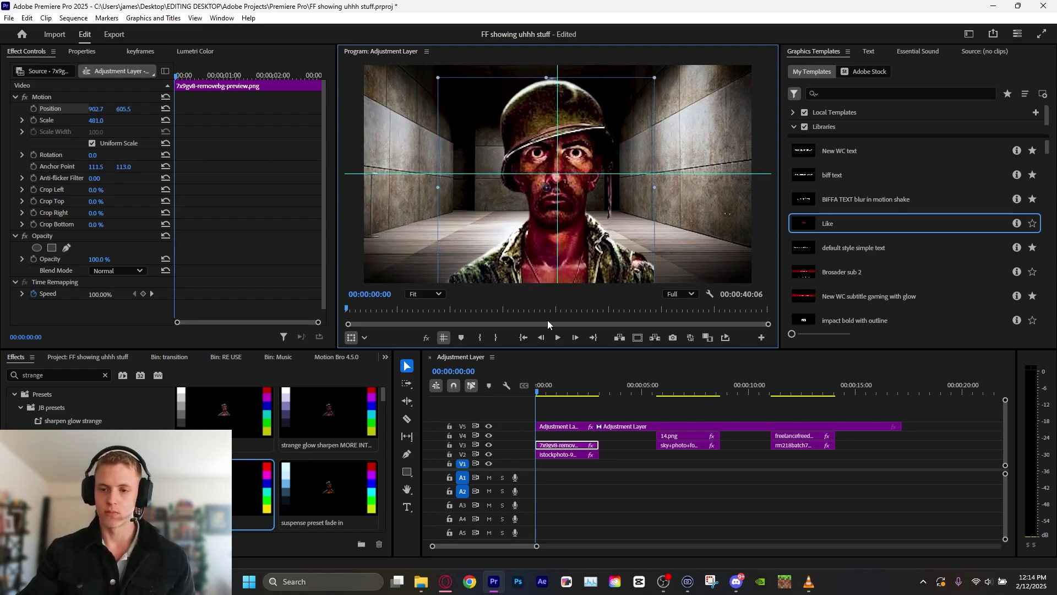
- Lift the first adjustment layer's white RGB curve slightly above the diagonal with an upper and a lower point
{"action": "left_click", "coordinate": [560, 427]}
{"action": "scroll", "coordinate": [138, 305], "scroll_direction": "down", "scroll_amount": 5}
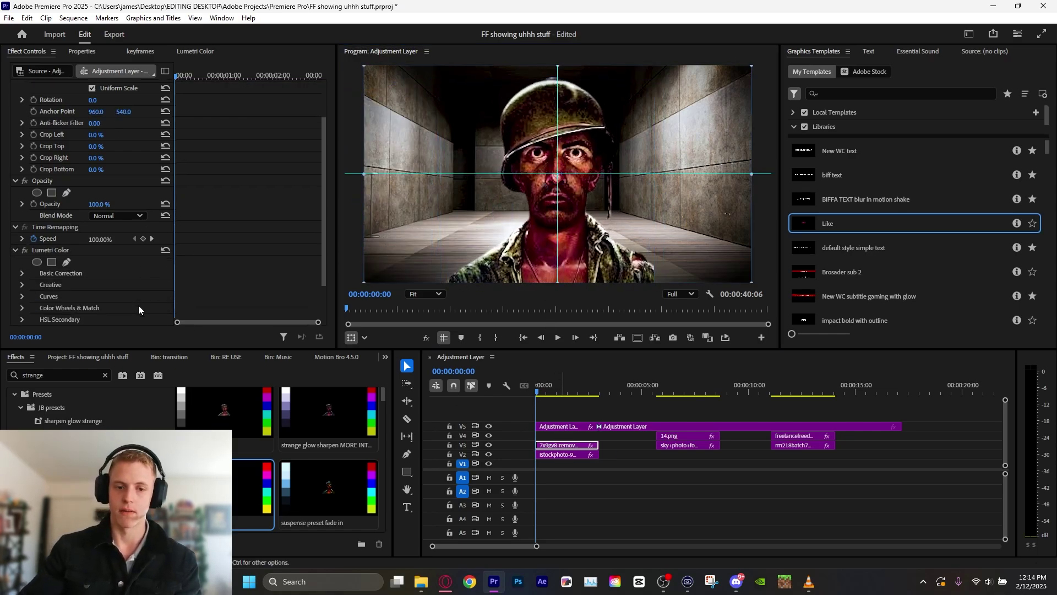
{"action": "left_click", "coordinate": [195, 52]}
{"action": "scroll", "coordinate": [230, 245], "scroll_direction": "down", "scroll_amount": 2}
{"action": "mouse_move", "coordinate": [237, 229]}
{"action": "left_mouse_down"}
{"action": "mouse_move", "coordinate": [236, 242]}
{"action": "mouse_move", "coordinate": [237, 223]}
{"action": "left_mouse_up"}
{"action": "left_click", "coordinate": [118, 282]}
{"action": "mouse_move", "coordinate": [118, 284]}
{"action": "left_mouse_down"}
{"action": "mouse_move", "coordinate": [118, 292]}
{"action": "mouse_move", "coordinate": [114, 267]}
{"action": "mouse_move", "coordinate": [117, 281]}
{"action": "left_mouse_up"}
{"action": "left_click_drag", "start_coordinate": [237, 225], "coordinate": [210, 206]}
{"action": "key", "text": "ctrl+z"}
- Raise the adjustment layer's red RGB curve, slightly in the highlights and more strongly in the shadows
{"action": "left_click", "coordinate": [171, 183]}
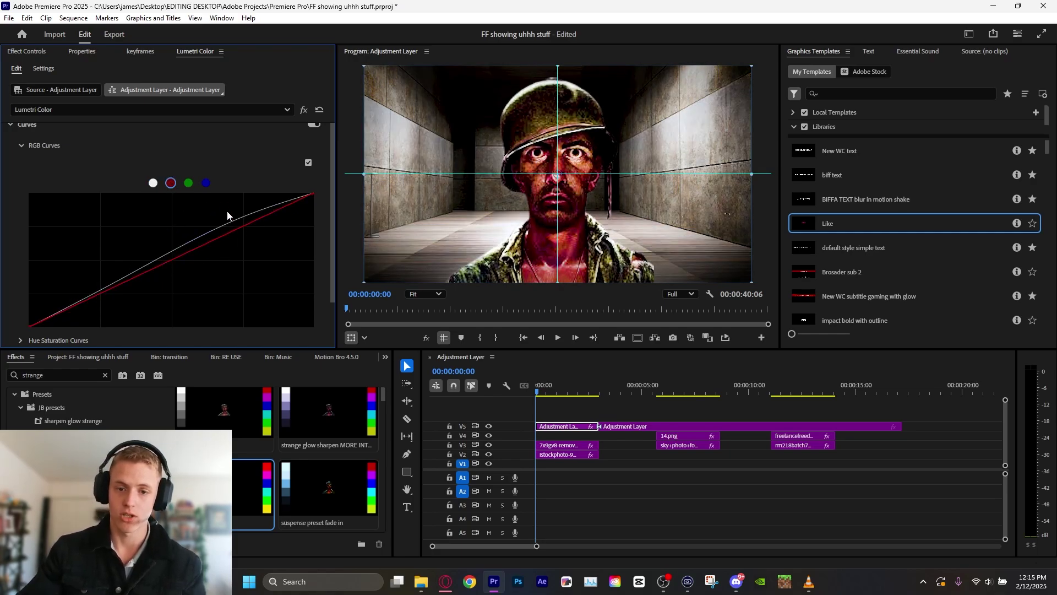
{"action": "left_click", "coordinate": [206, 183]}
{"action": "left_click", "coordinate": [171, 183]}
{"action": "left_click_drag", "start_coordinate": [240, 231], "coordinate": [231, 217]}
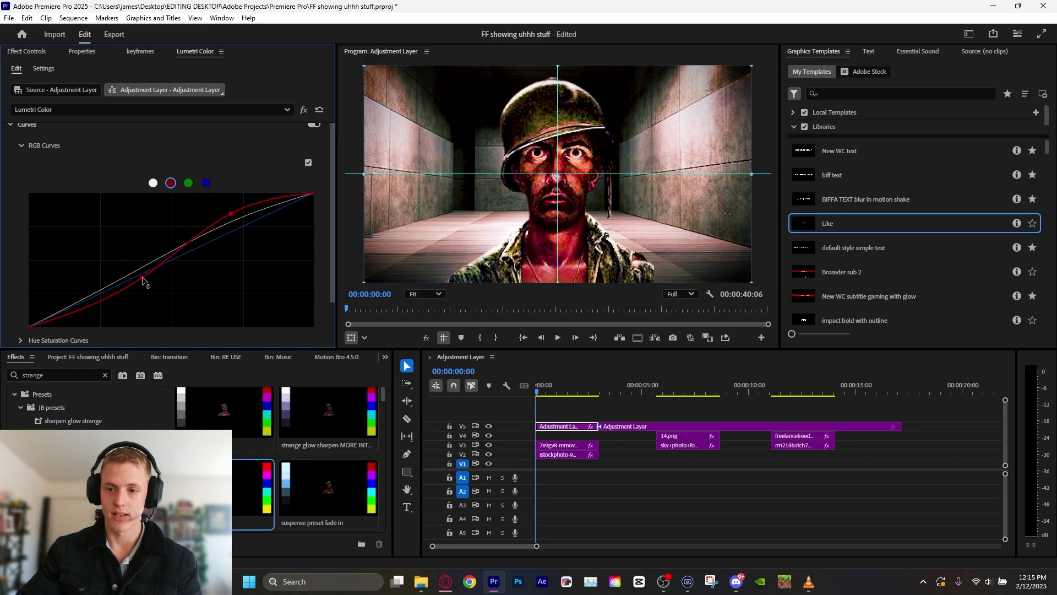
{"action": "left_click_drag", "start_coordinate": [135, 266], "coordinate": [128, 256]}
- Lower the upper part of the adjustment layer's blue RGB curve slightly below the diagonal
{"action": "left_click", "coordinate": [206, 183]}
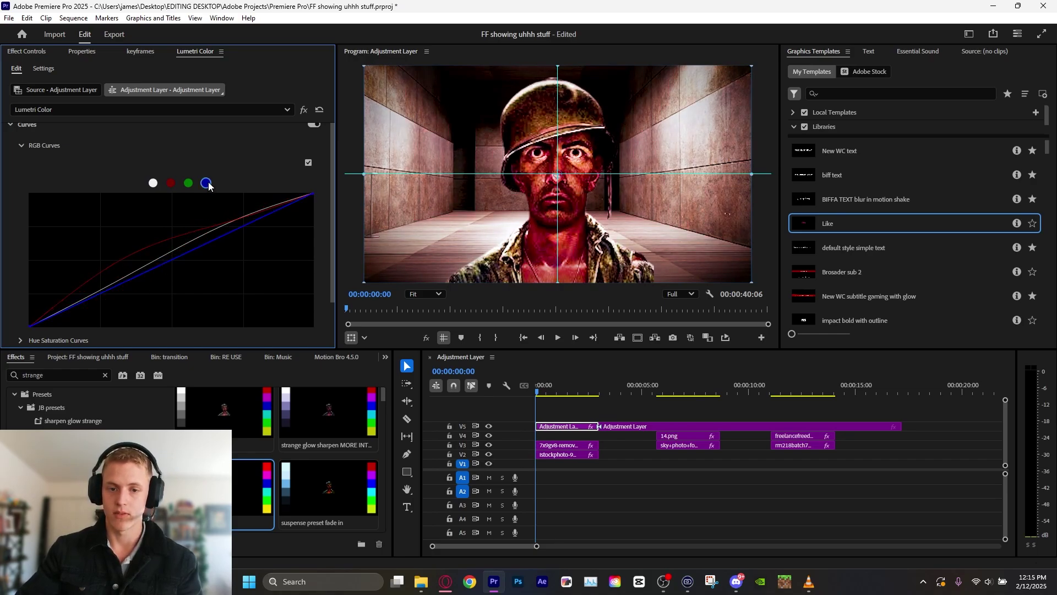
{"action": "left_click", "coordinate": [226, 223]}
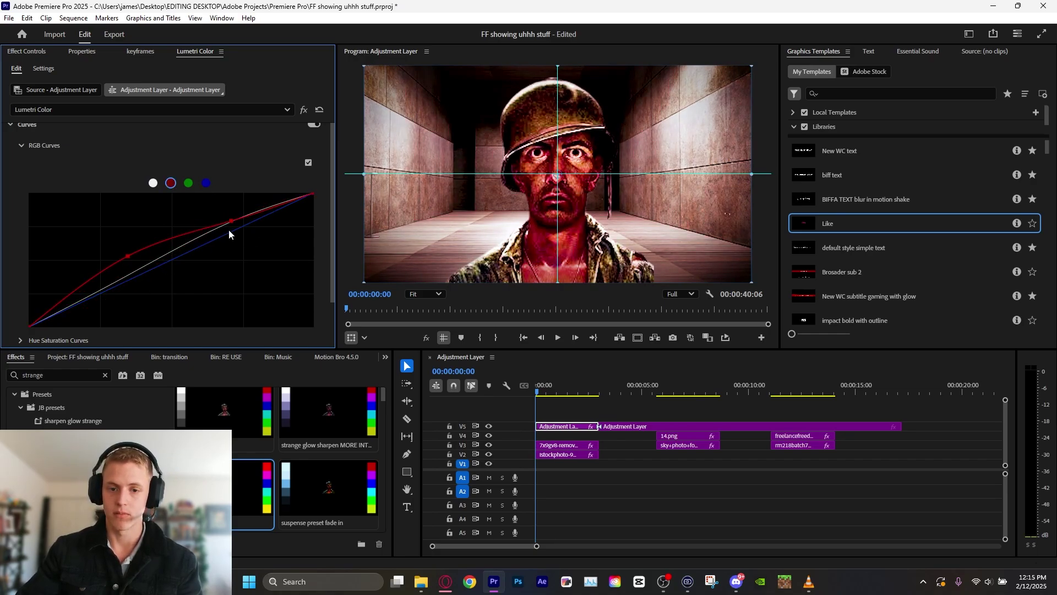
{"action": "left_click", "coordinate": [206, 183]}
{"action": "mouse_move", "coordinate": [239, 233]}
{"action": "left_mouse_down"}
{"action": "mouse_move", "coordinate": [255, 274]}
{"action": "mouse_move", "coordinate": [230, 229]}
{"action": "mouse_move", "coordinate": [238, 238]}
{"action": "left_mouse_up"}
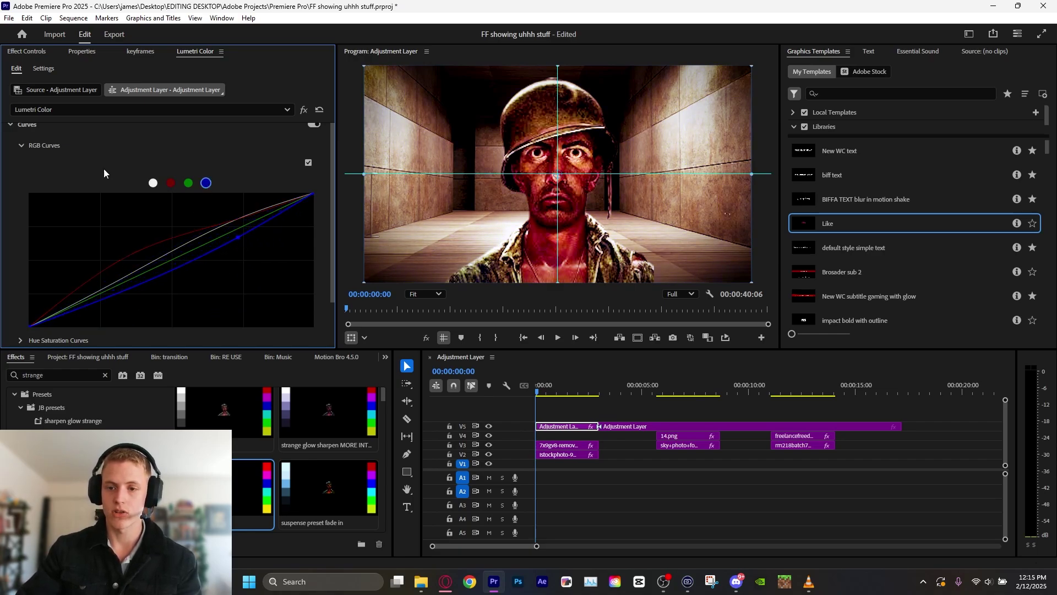
- Set the adjustment layer's Basic Correction temperature to 34.0
{"action": "scroll", "coordinate": [165, 201], "scroll_direction": "up", "scroll_amount": 2}
{"action": "left_click", "coordinate": [10, 134]}
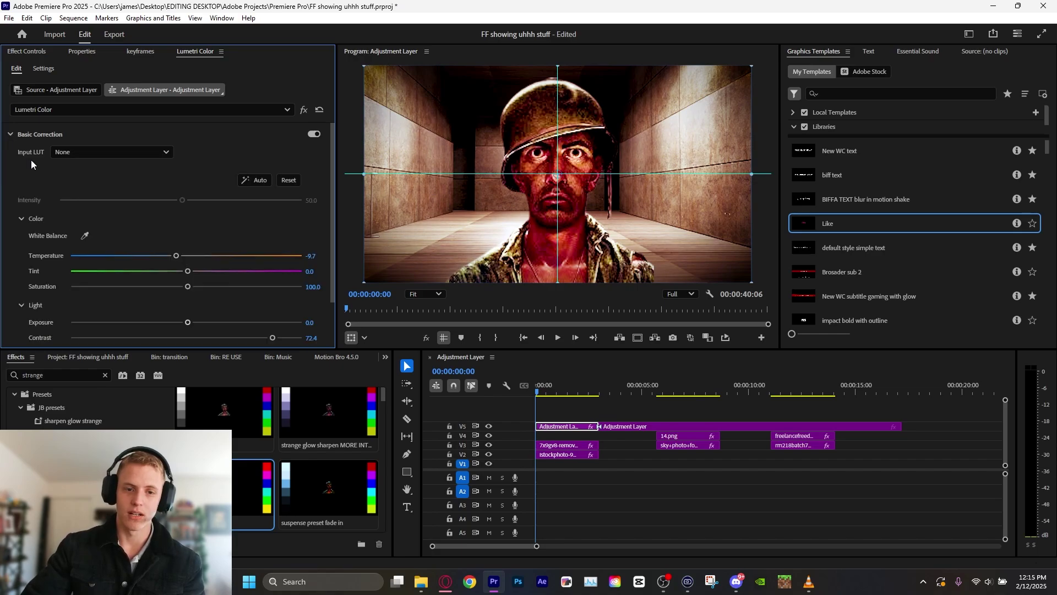
{"action": "left_click_drag", "start_coordinate": [238, 258], "coordinate": [226, 259]}
{"action": "scroll", "coordinate": [165, 263], "scroll_direction": "down", "scroll_amount": 1}
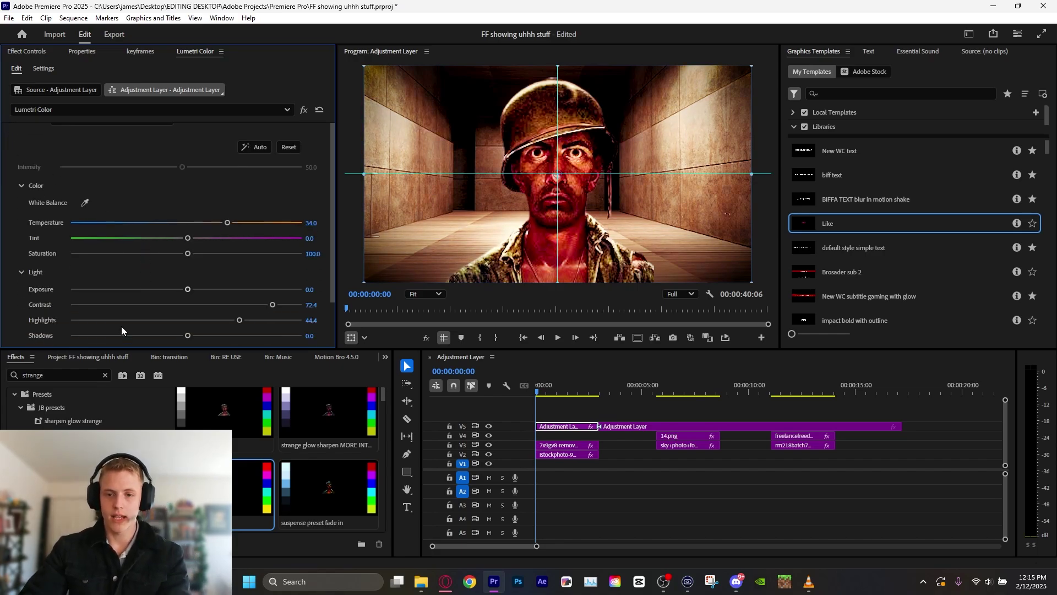
- Search the effects for "vr glow" and apply VR Glow to the adjustment layer over the soldier shot
{"action": "left_click", "coordinate": [53, 376]}
{"action": "key", "text": "ctrl+a"}
{"action": "type", "text": "v"}
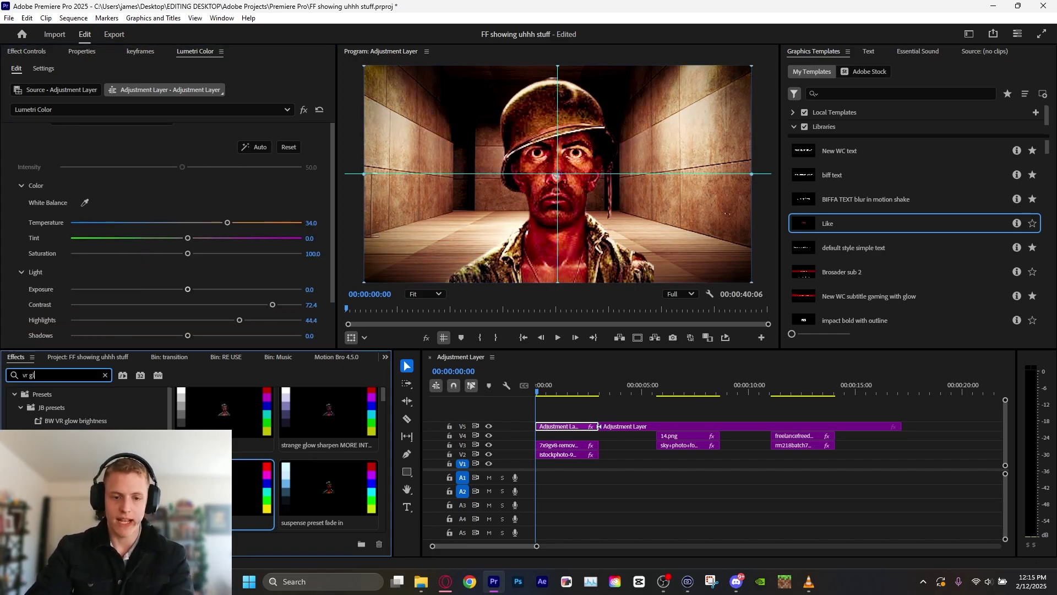
{"action": "left_click_drag", "start_coordinate": [83, 512], "coordinate": [558, 430]}
- Compare the soldier shot with the adjustment layer's VR Glow effect turned off and on
{"action": "left_click", "coordinate": [26, 52]}
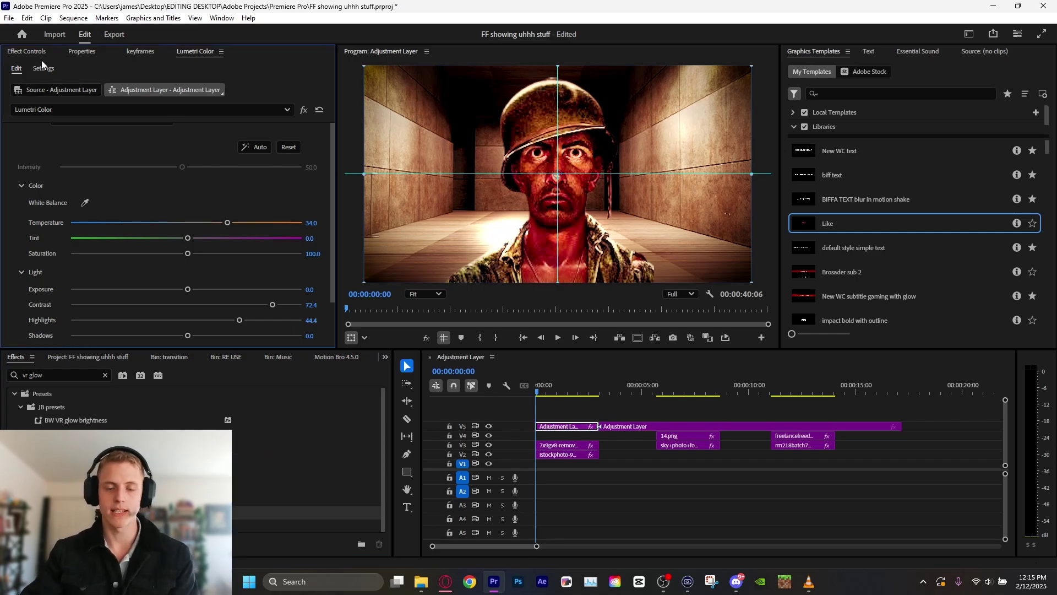
{"action": "scroll", "coordinate": [105, 219], "scroll_direction": "down", "scroll_amount": 5}
{"action": "scroll", "coordinate": [105, 220], "scroll_direction": "down", "scroll_amount": 2}
{"action": "left_click", "coordinate": [8, 194]}
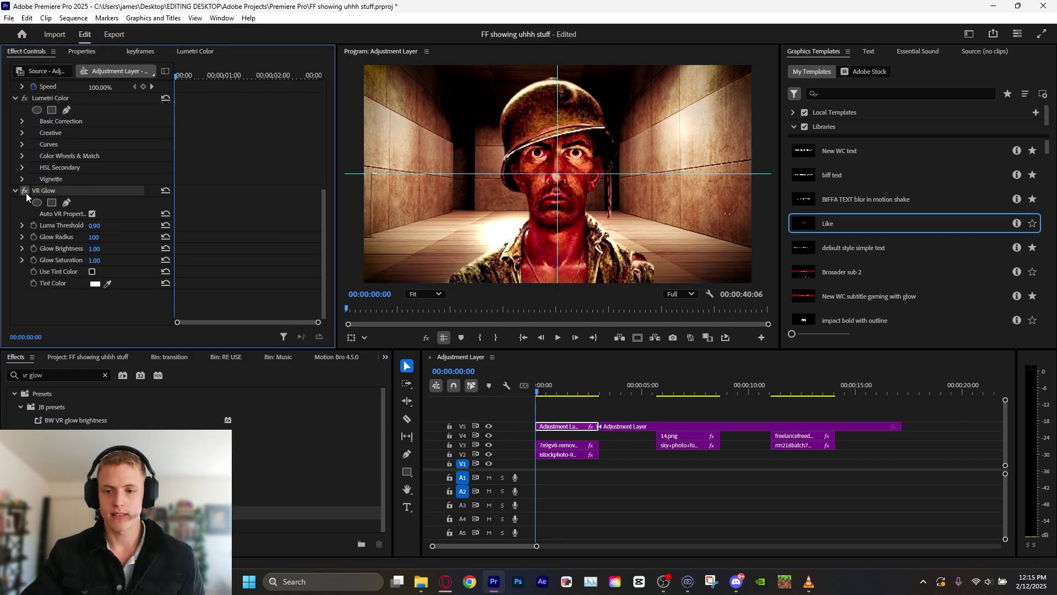
{"action": "left_click", "coordinate": [26, 192]}
{"action": "left_click", "coordinate": [25, 193]}
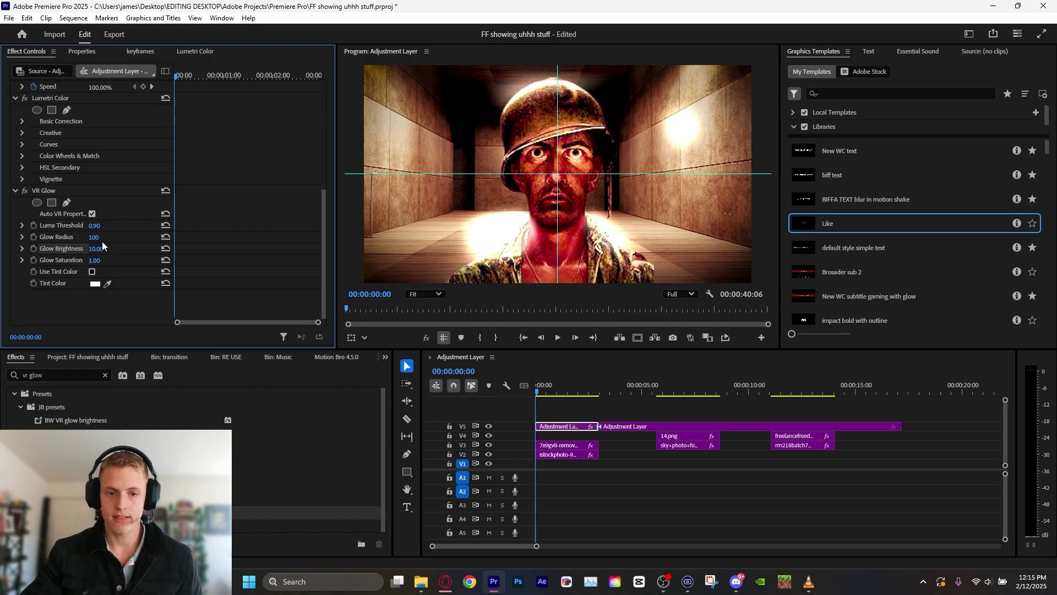
- Try a VR Glow brightness of 10.00 on the adjustment layer and undo it
{"action": "left_click_drag", "start_coordinate": [101, 242], "coordinate": [143, 242]}
{"action": "key", "text": "ctrl+z"}
{"action": "key", "text": "ctrl+z"}
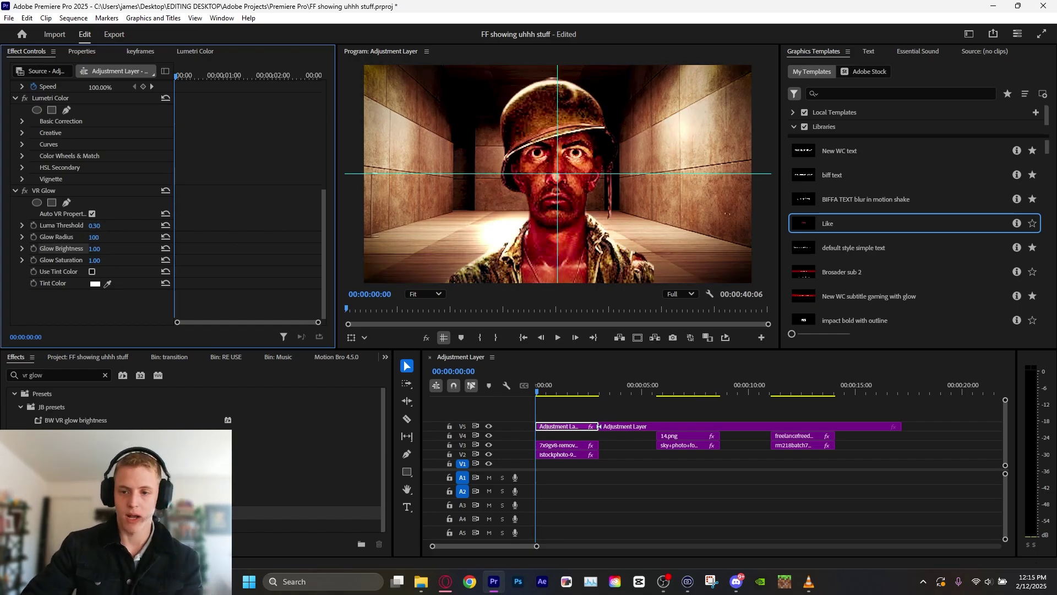
- Set the VR Glow luma threshold to 0.48 and glow radius to 150, undoing a trial glow saturation change
{"action": "mouse_move", "coordinate": [94, 226]}
{"action": "left_mouse_down"}
{"action": "mouse_move", "coordinate": [58, 225]}
{"action": "mouse_move", "coordinate": [107, 226]}
{"action": "mouse_move", "coordinate": [89, 225]}
{"action": "left_mouse_up"}
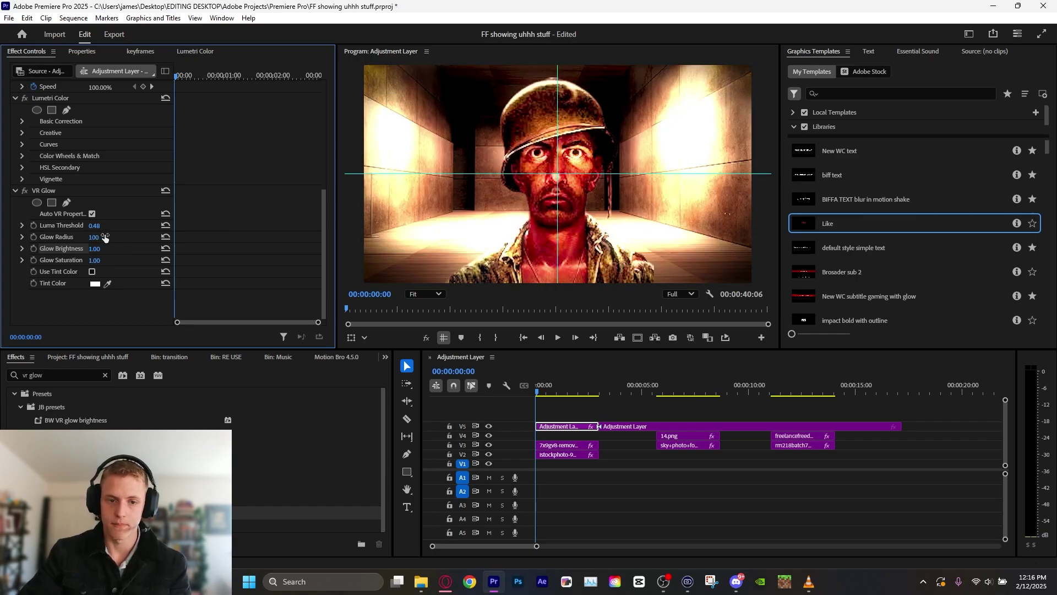
{"action": "left_click_drag", "start_coordinate": [104, 237], "coordinate": [109, 238]}
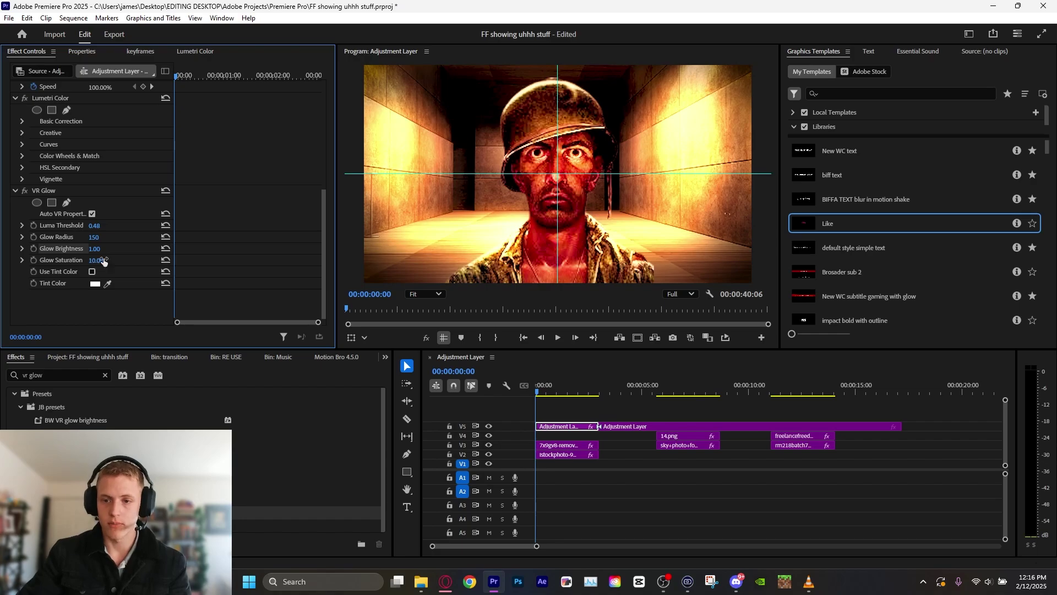
{"action": "key", "text": "ctrl+z"}
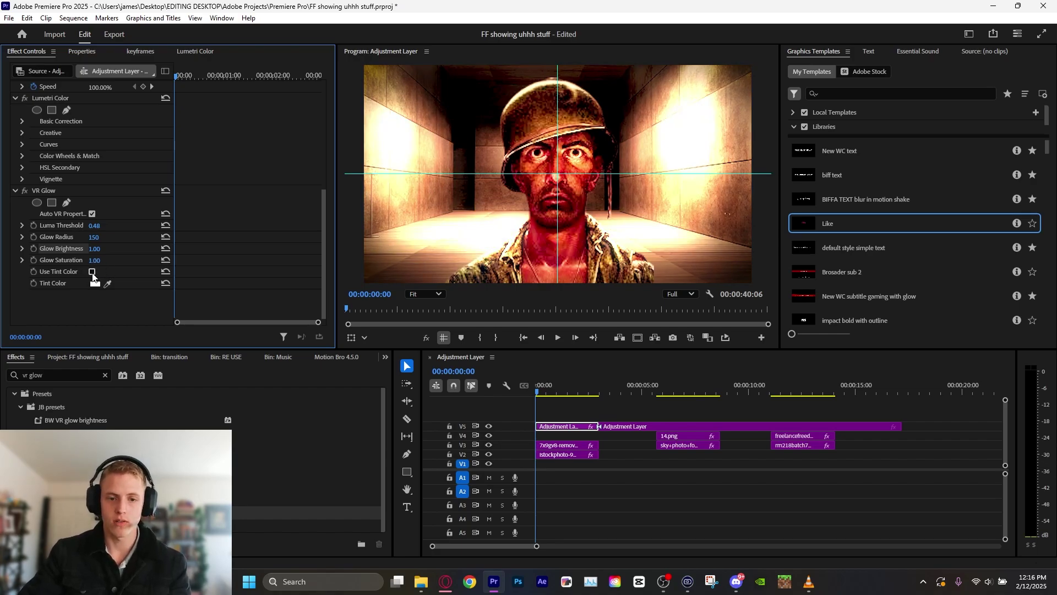
- Enable the VR Glow tint with the orange color FF6600 and set the glow saturation to 7.10
{"action": "left_click", "coordinate": [98, 285]}
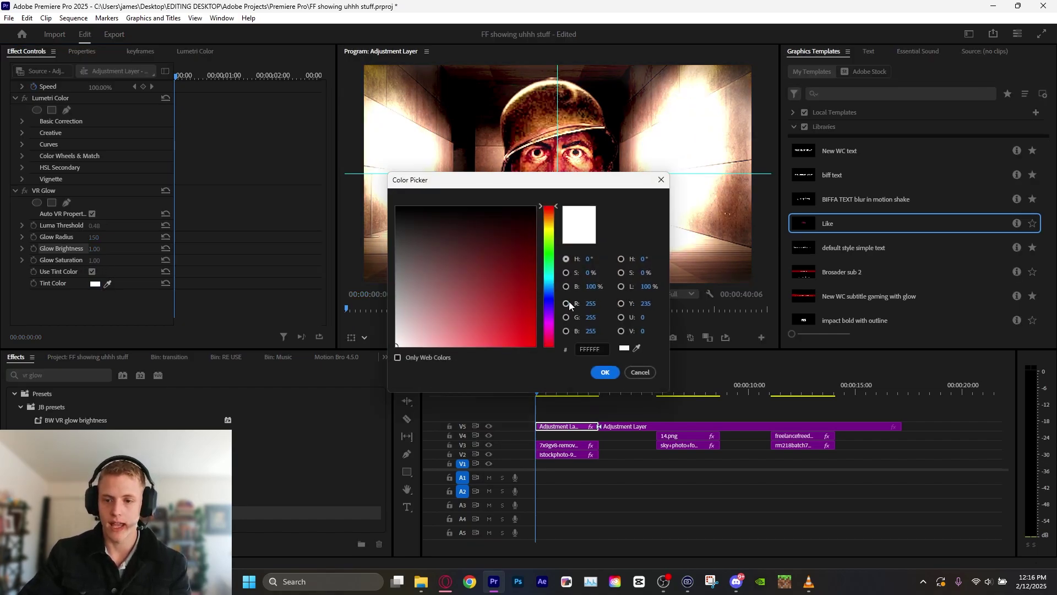
{"action": "left_click", "coordinate": [534, 209]}
{"action": "left_click", "coordinate": [604, 373]}
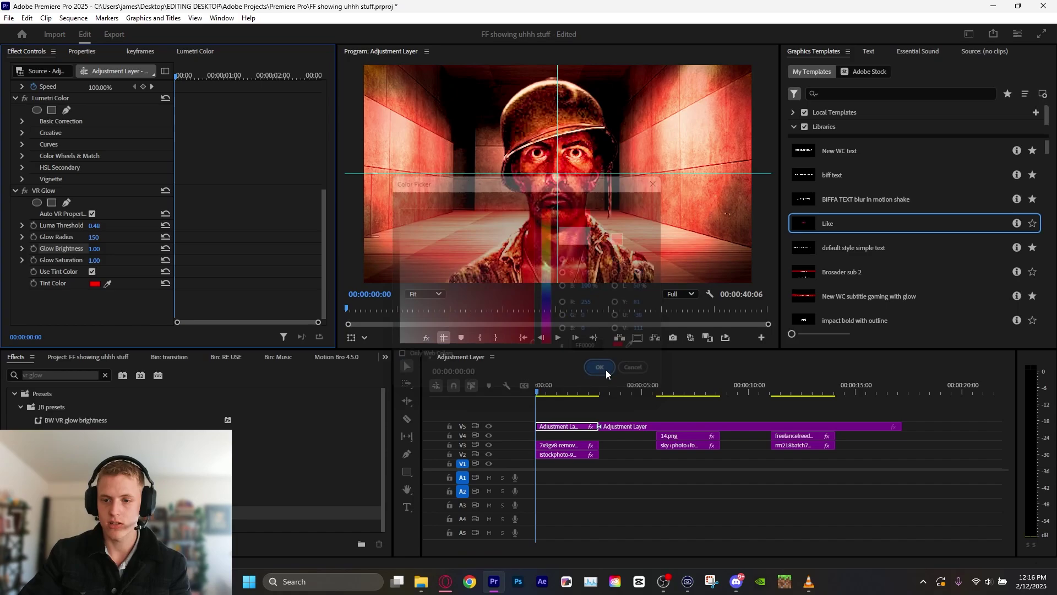
{"action": "left_click", "coordinate": [96, 284]}
{"action": "left_click", "coordinate": [553, 216]}
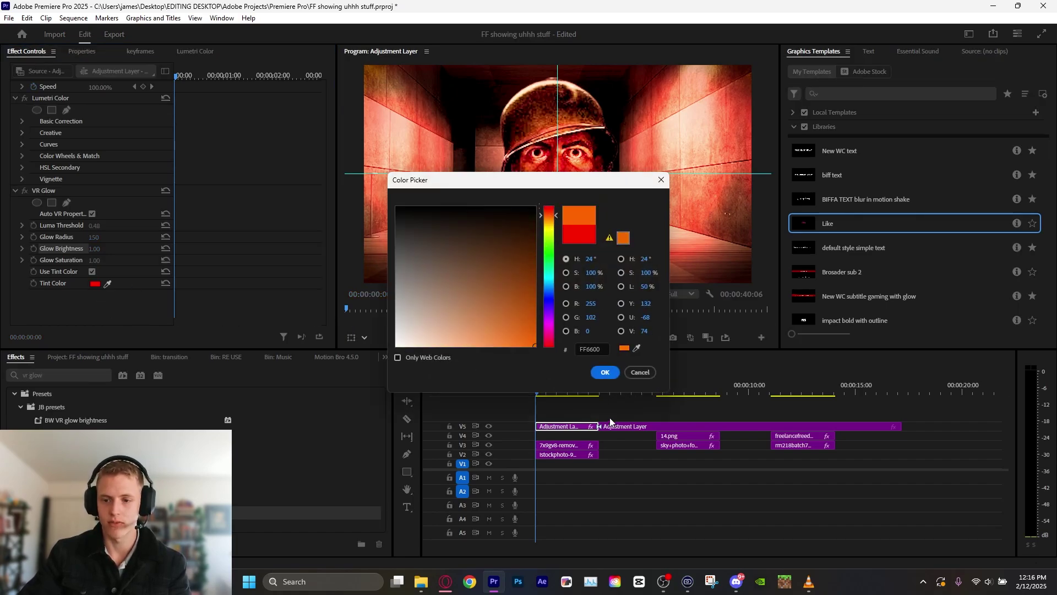
{"action": "left_click", "coordinate": [605, 372]}
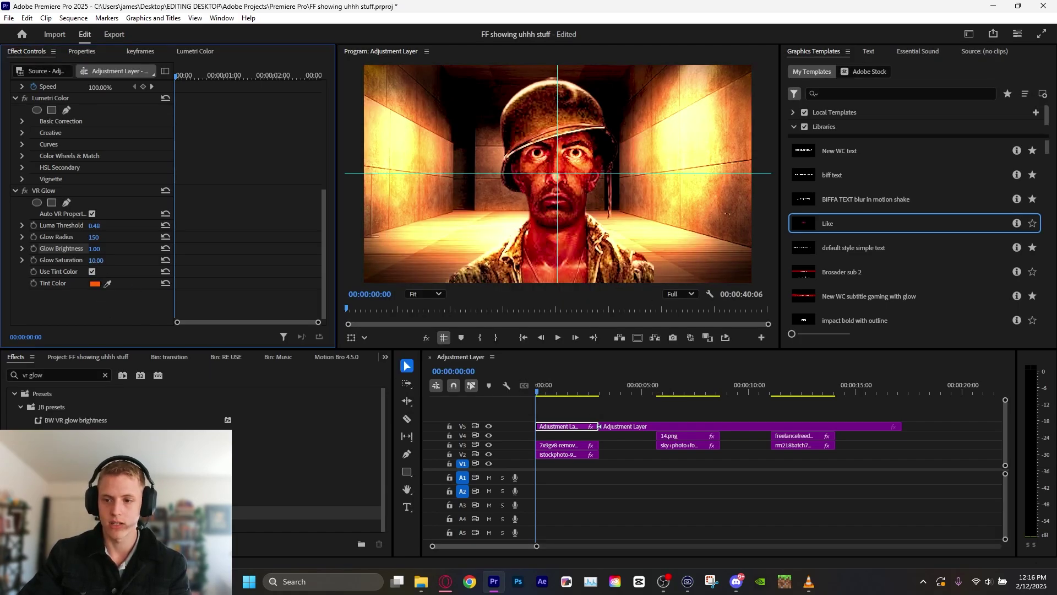
{"action": "left_click_drag", "start_coordinate": [96, 261], "coordinate": [81, 260]}
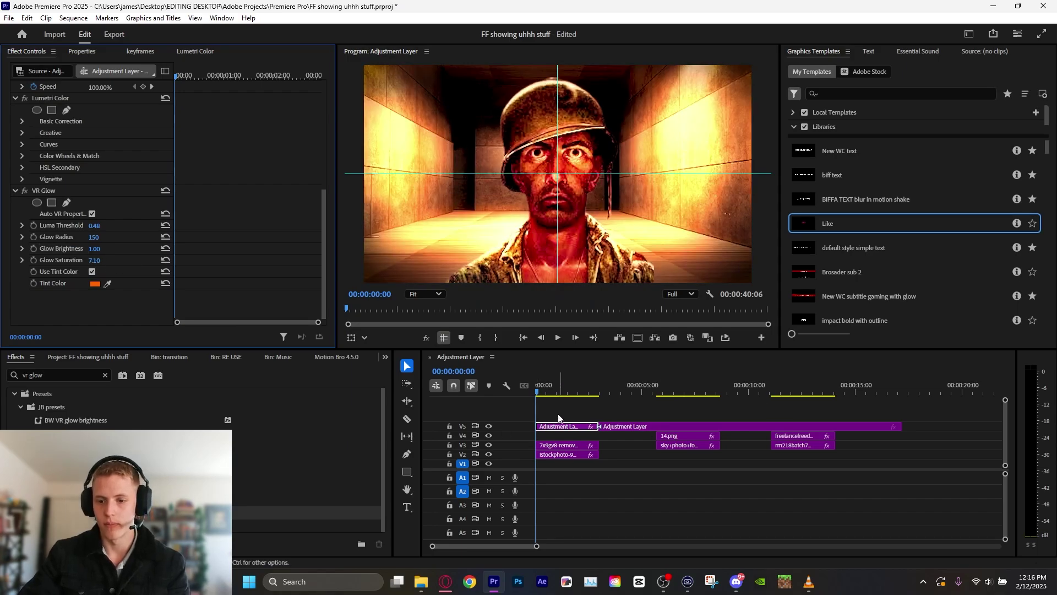
- Compare the soldier shot with the adjustment layer disabled and enabled, and save the project
{"action": "key", "text": "shift+e"}
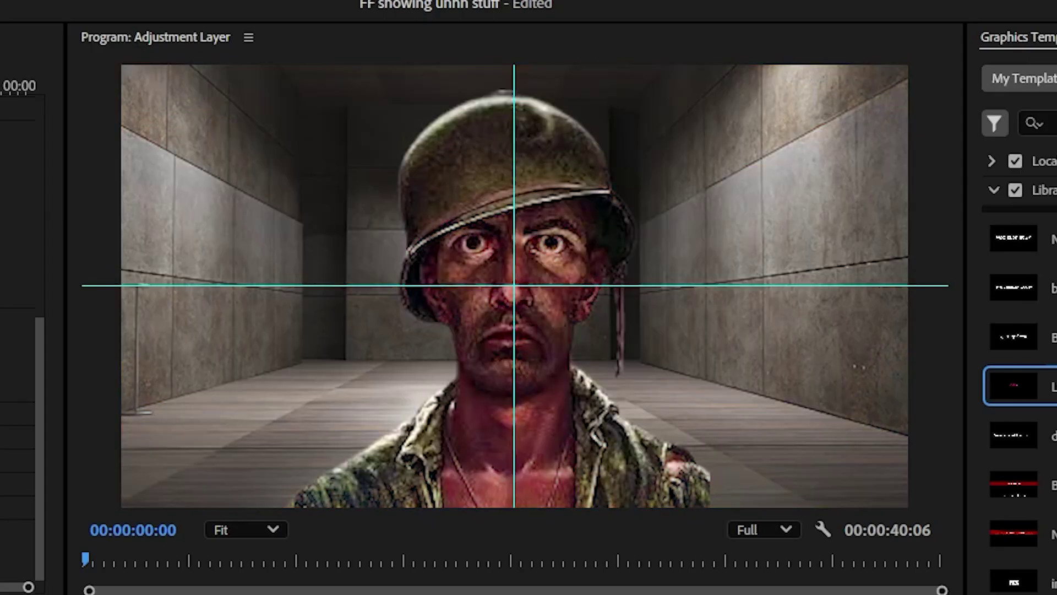
{"action": "key", "text": "shift+e"}
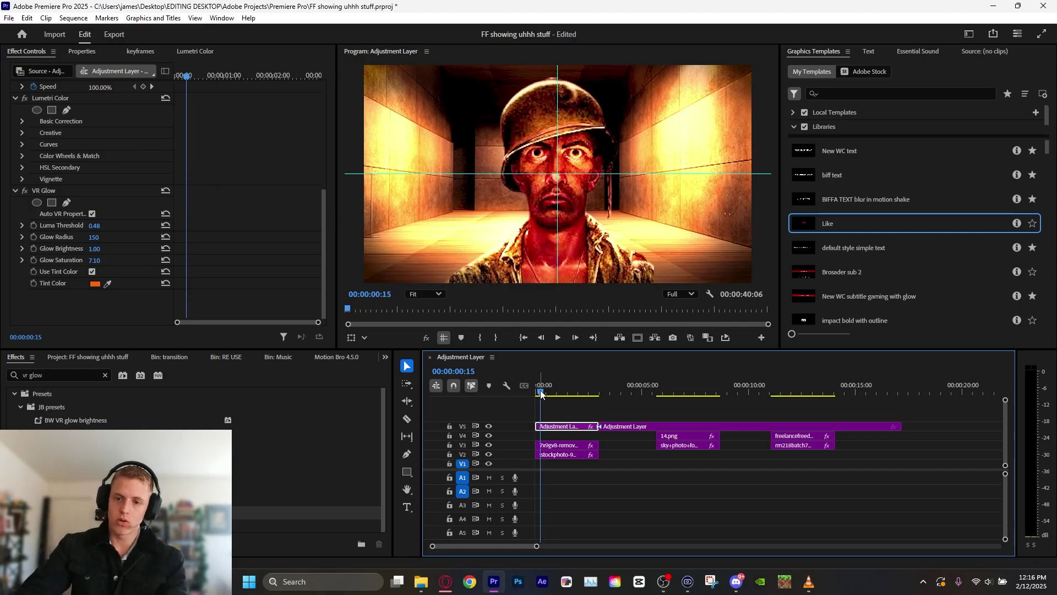
{"action": "key", "text": "ctrl+s"}
- Search the effects for "vr chro" and apply VR Chromatic Aberrations to the adjustment layer
{"action": "left_click", "coordinate": [43, 375]}
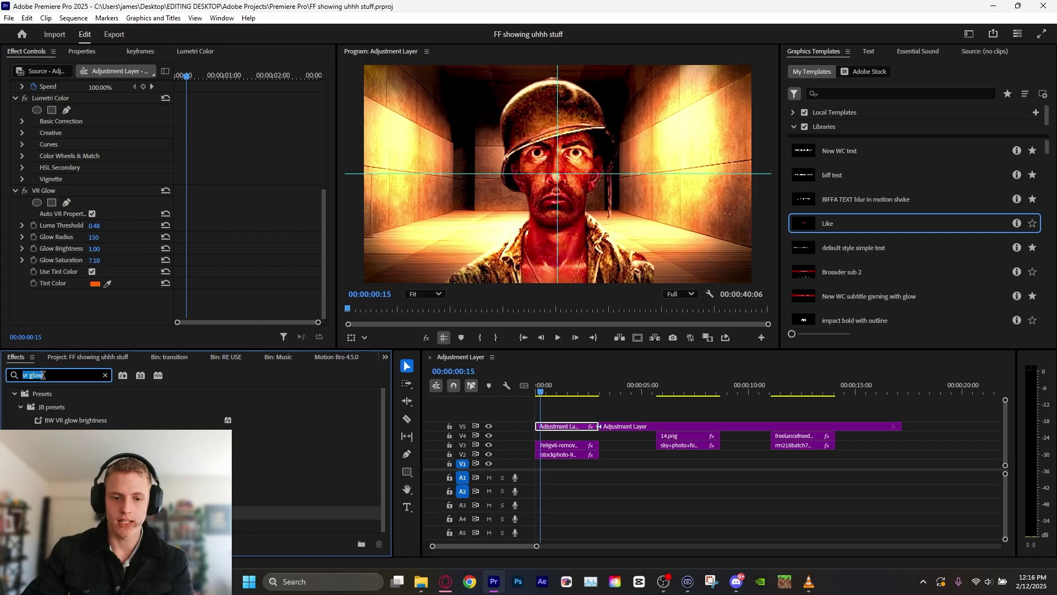
{"action": "type", "text": "v"}
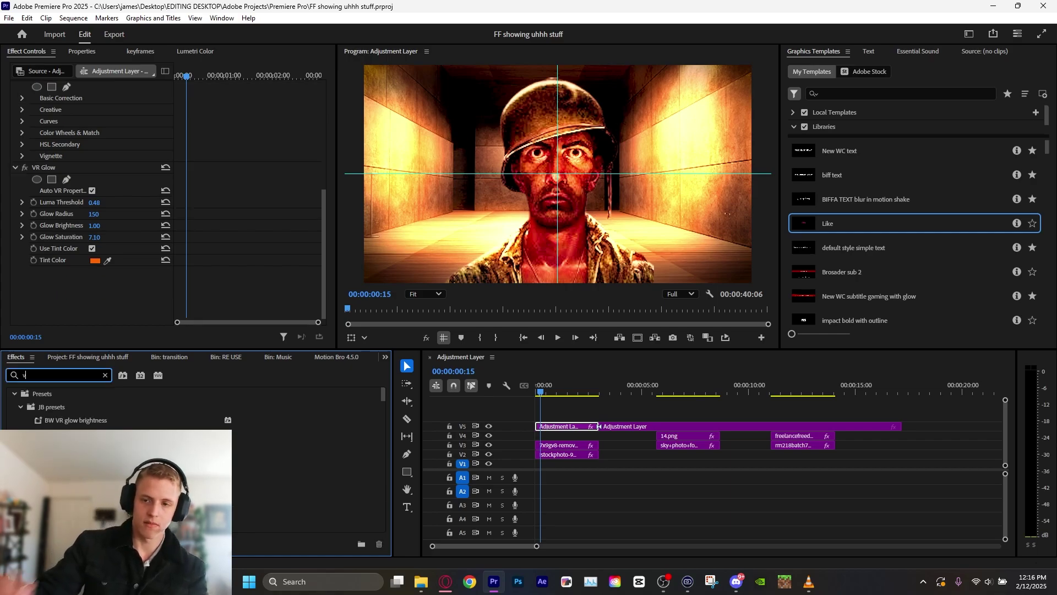
{"action": "type", "text": "r chrom"}
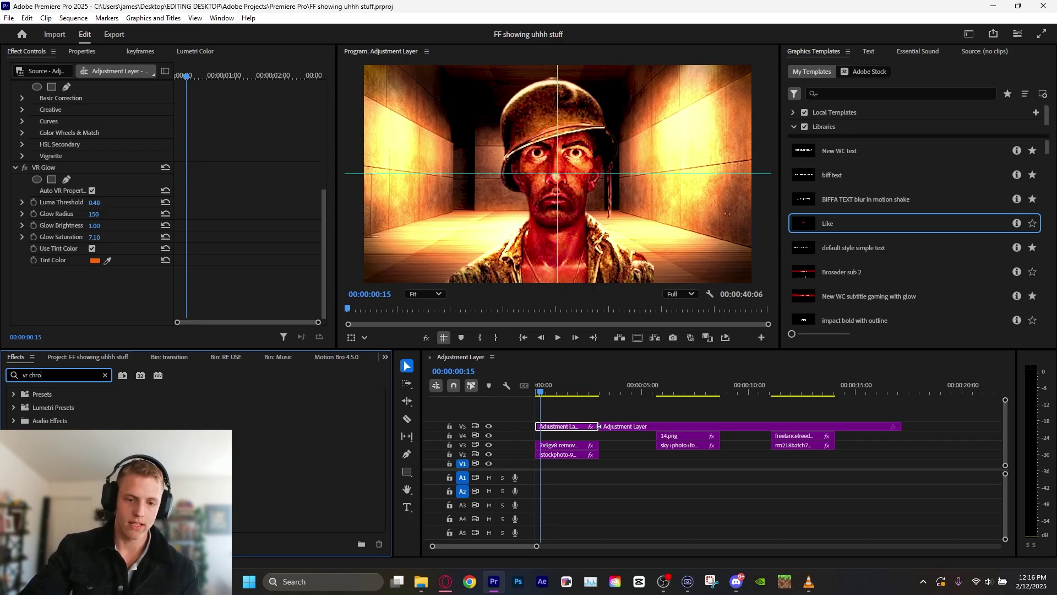
{"action": "left_click_drag", "start_coordinate": [71, 474], "coordinate": [554, 428]}
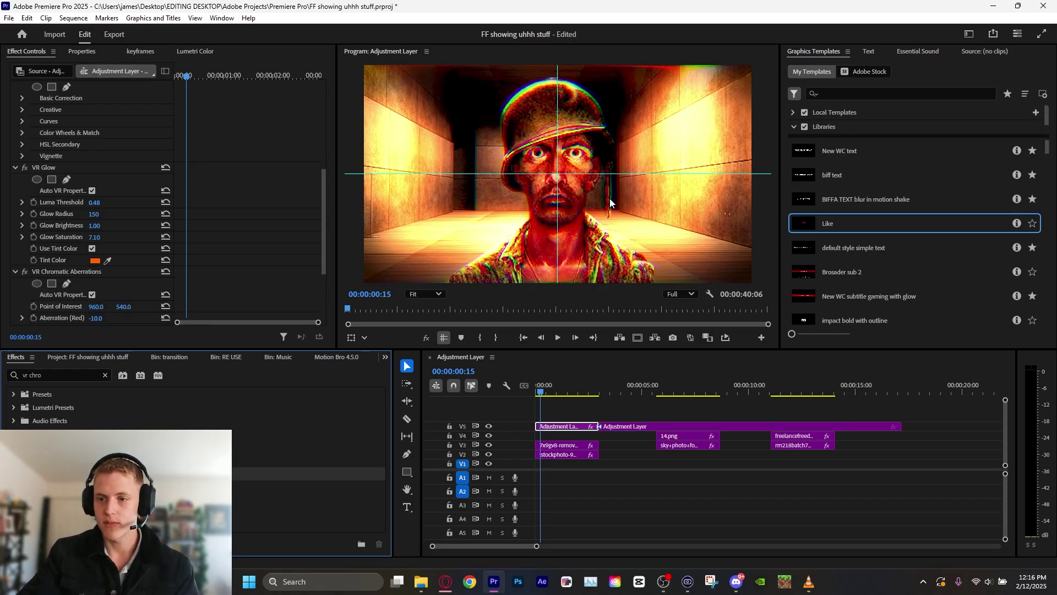
- Examine the chromatic aberration on the soldier up close in the preview, and return the view to Fit
{"action": "scroll", "coordinate": [44, 193], "scroll_direction": "down", "scroll_amount": 2}
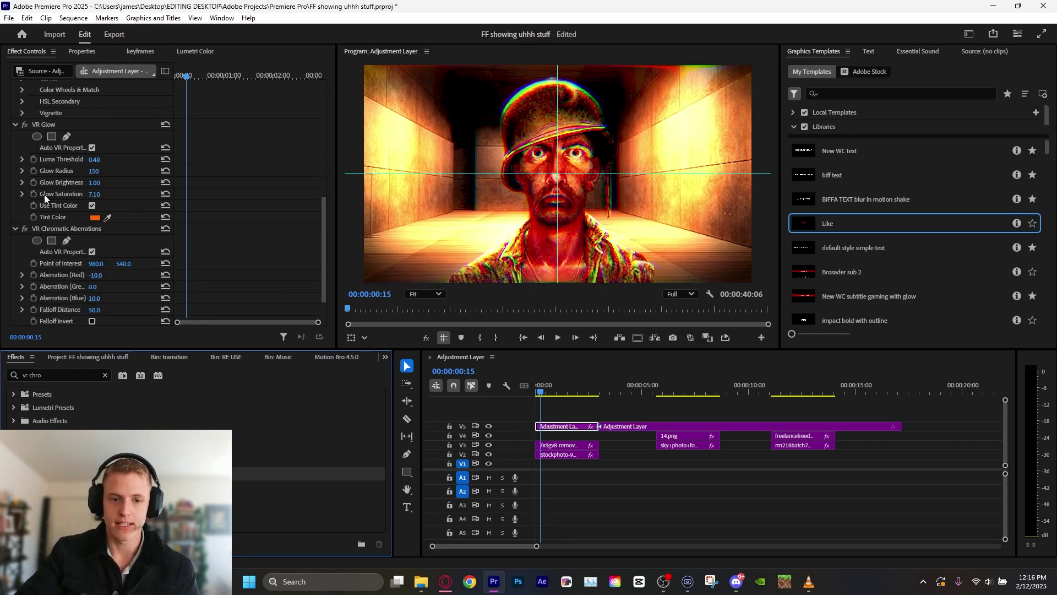
{"action": "left_click", "coordinate": [15, 229]}
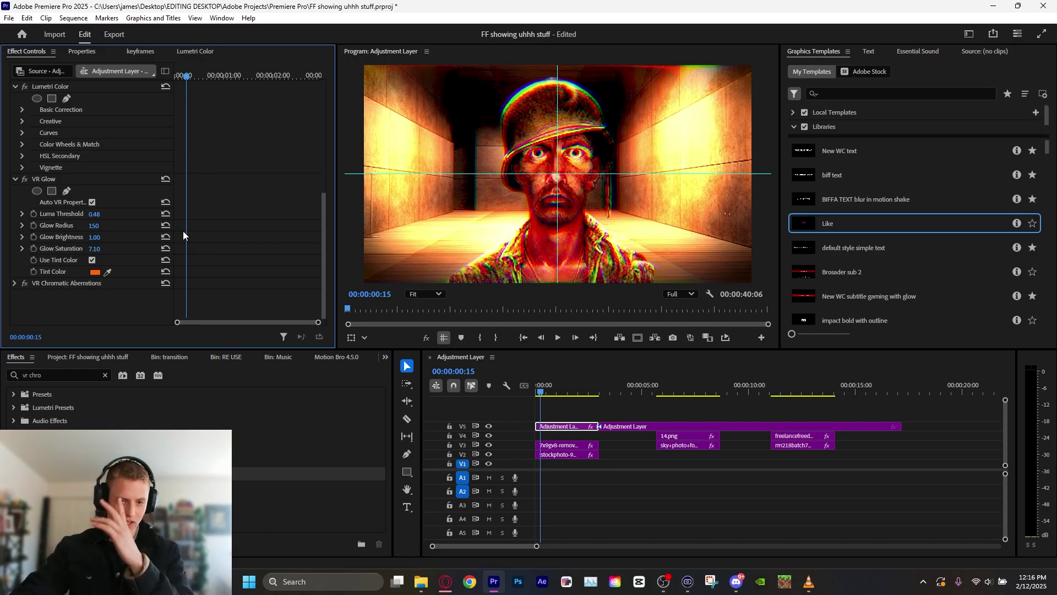
{"action": "scroll", "coordinate": [681, 61], "scroll_direction": "up", "scroll_amount": 2}
{"action": "scroll", "coordinate": [632, 55], "scroll_direction": "up", "scroll_amount": 1}
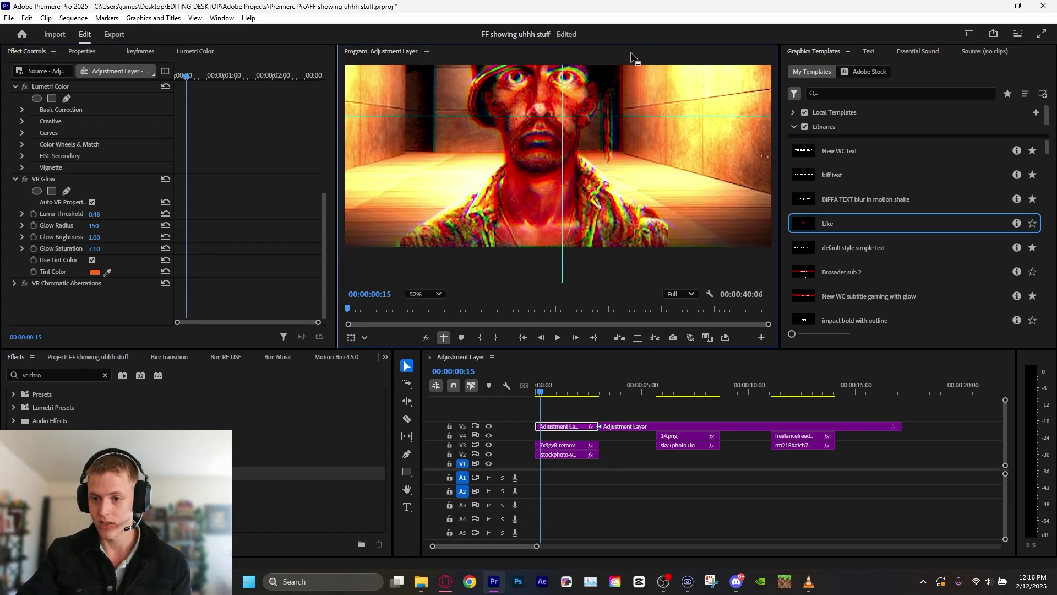
{"action": "left_click", "coordinate": [424, 293]}
{"action": "left_click", "coordinate": [420, 308]}
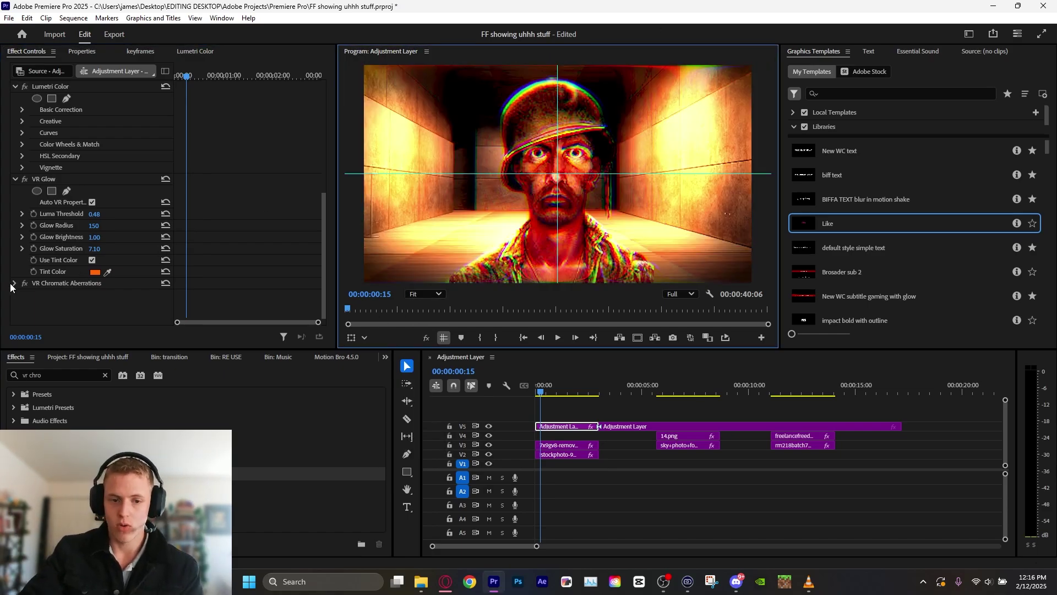
- Try a falloff distance of 1.7 and a point of interest at 488.2, 597.3 for the VR Chromatic Aberrations
{"action": "left_click", "coordinate": [15, 283]}
{"action": "scroll", "coordinate": [74, 306], "scroll_direction": "down", "scroll_amount": 4}
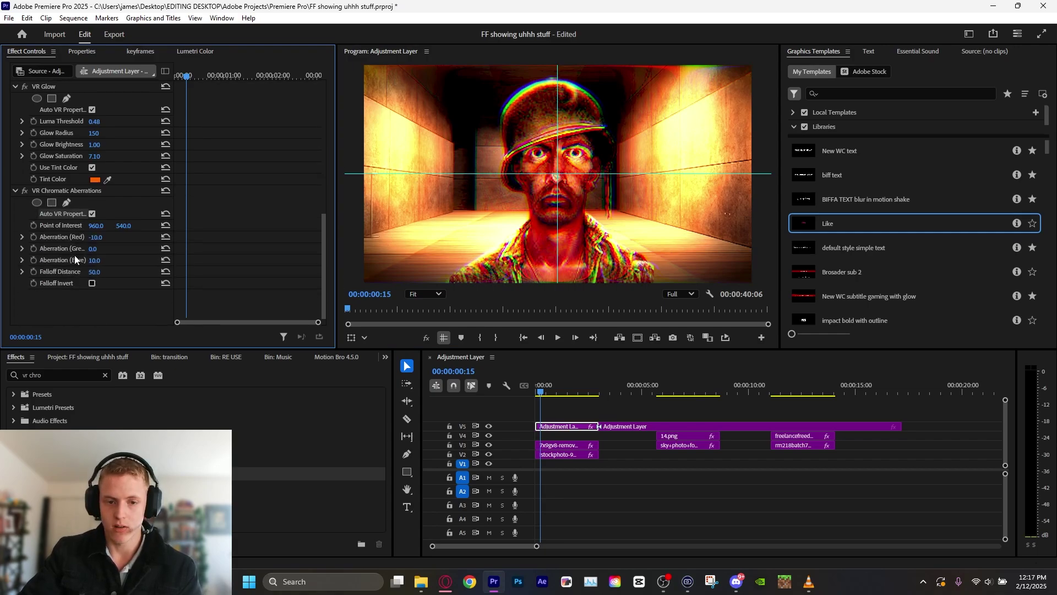
{"action": "mouse_move", "coordinate": [105, 250]}
{"action": "left_mouse_down"}
{"action": "mouse_move", "coordinate": [159, 242]}
{"action": "mouse_move", "coordinate": [107, 229]}
{"action": "left_mouse_up"}
{"action": "key", "text": "ctrl+z"}
{"action": "left_click_drag", "start_coordinate": [100, 272], "coordinate": [114, 226]}
{"action": "left_click_drag", "start_coordinate": [560, 176], "coordinate": [462, 186]}
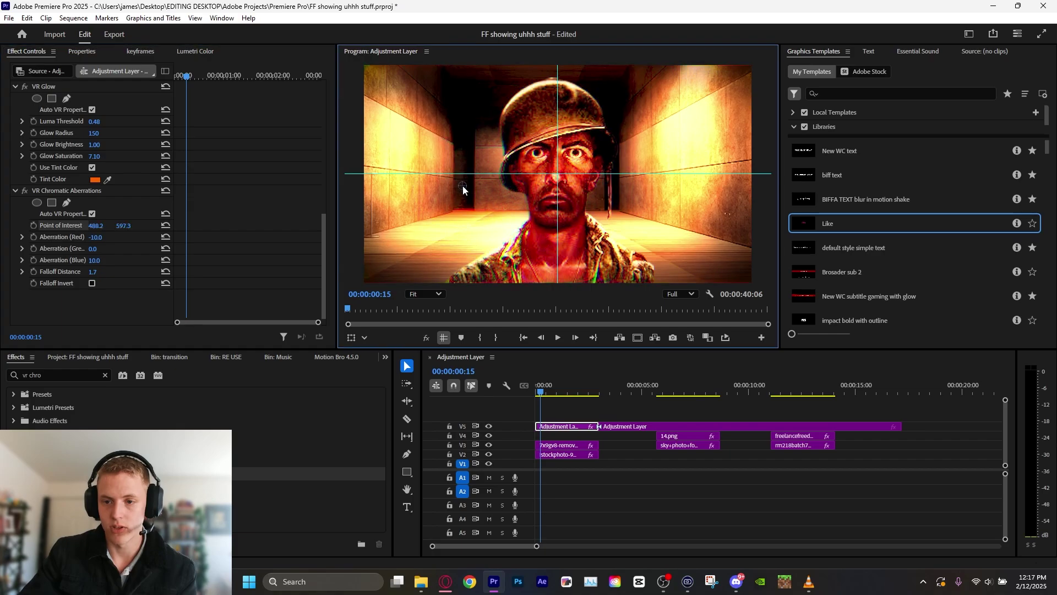
{"action": "key", "text": "ctrl+z"}
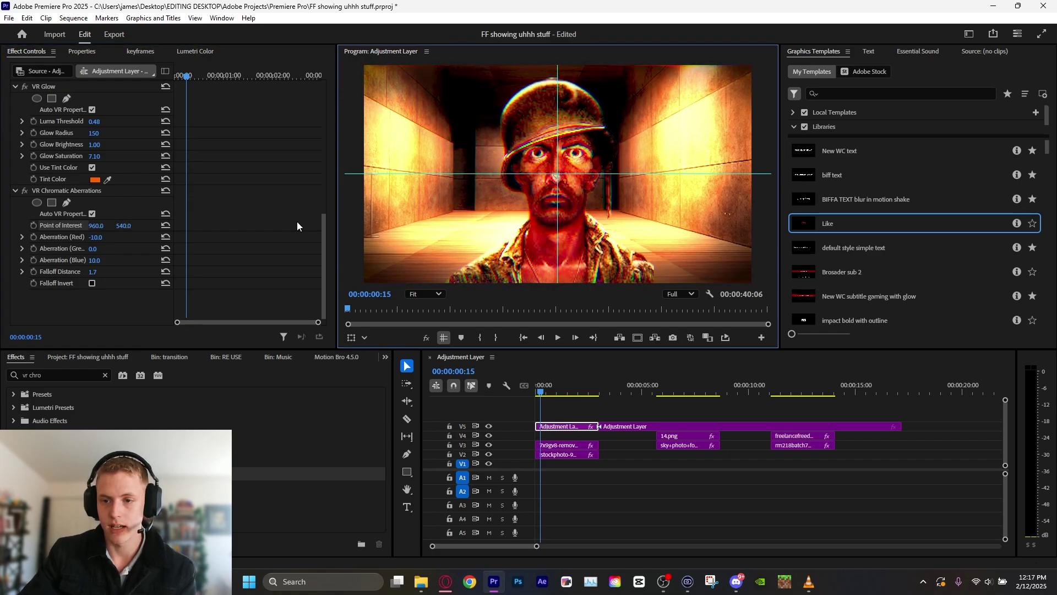
- Set the red aberration to -6.7 and compare the soldier shot with VR Chromatic Aberrations disabled and enabled
{"action": "left_click_drag", "start_coordinate": [96, 237], "coordinate": [105, 237]}
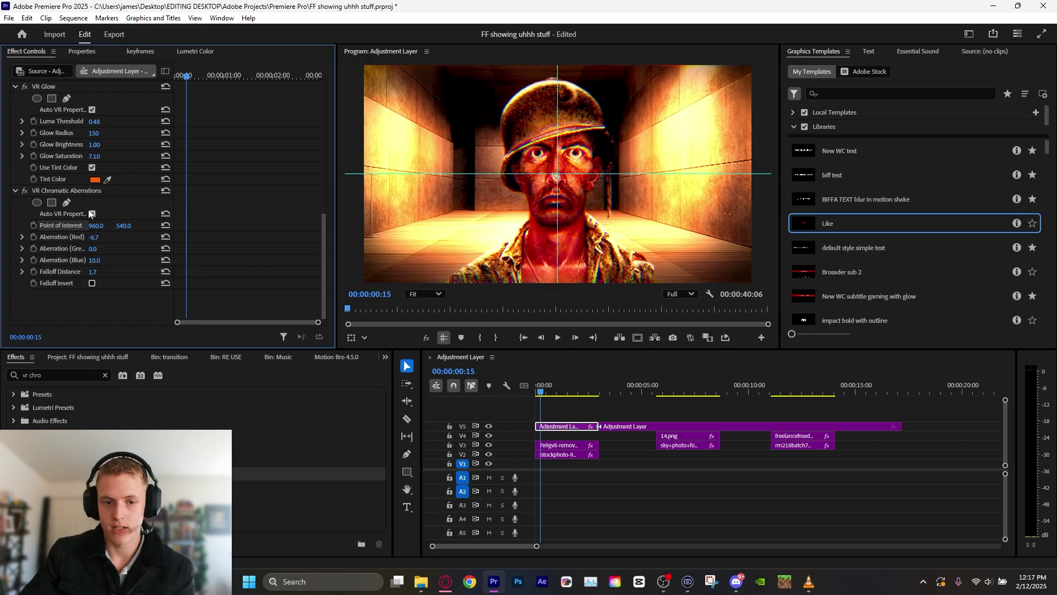
{"action": "left_click", "coordinate": [25, 192]}
{"action": "left_click", "coordinate": [24, 192]}
{"action": "left_click", "coordinate": [25, 192]}
{"action": "left_click", "coordinate": [25, 192]}
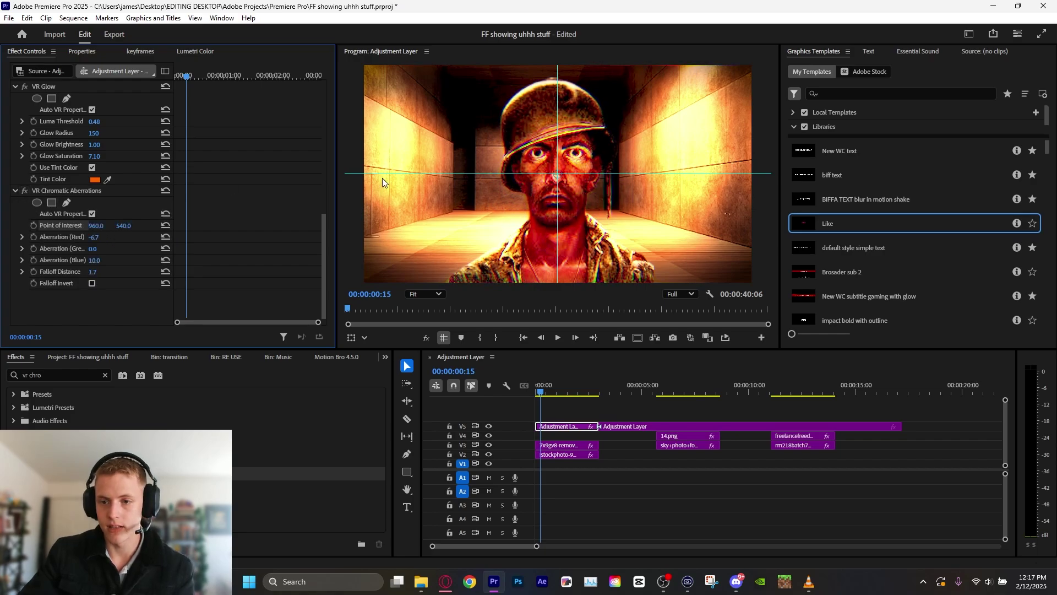
- Set the VR Chromatic Aberrations falloff distance to 43.6 and check the soldier shot in an enlarged preview
{"action": "left_click_drag", "start_coordinate": [92, 271], "coordinate": [138, 272]}
{"action": "key", "text": "grave"}
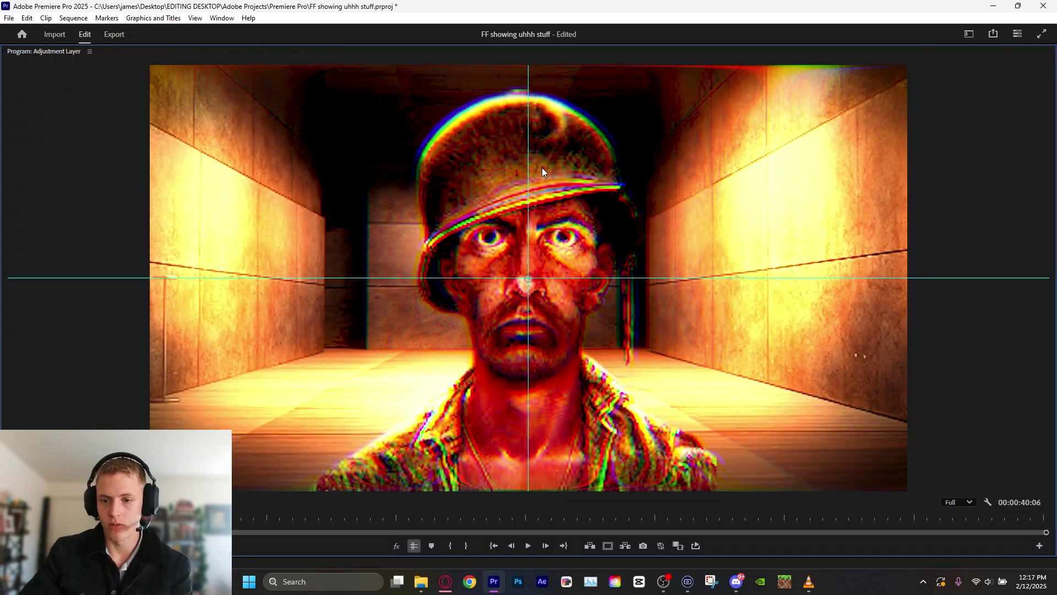
{"action": "key", "text": "grave"}
- Search the effects for "lens dist", apply Lens Distortion to the soldier shot's adjustment layer and set its curvature to -7
{"action": "left_click", "coordinate": [57, 375]}
{"action": "type", "text": "lens dist"}
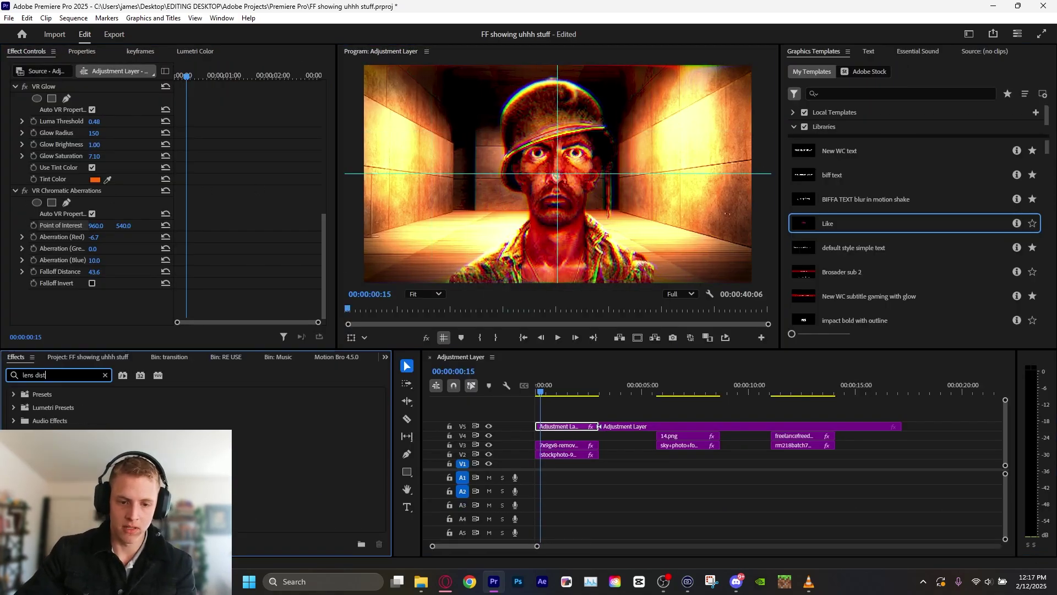
{"action": "left_click_drag", "start_coordinate": [60, 474], "coordinate": [566, 427]}
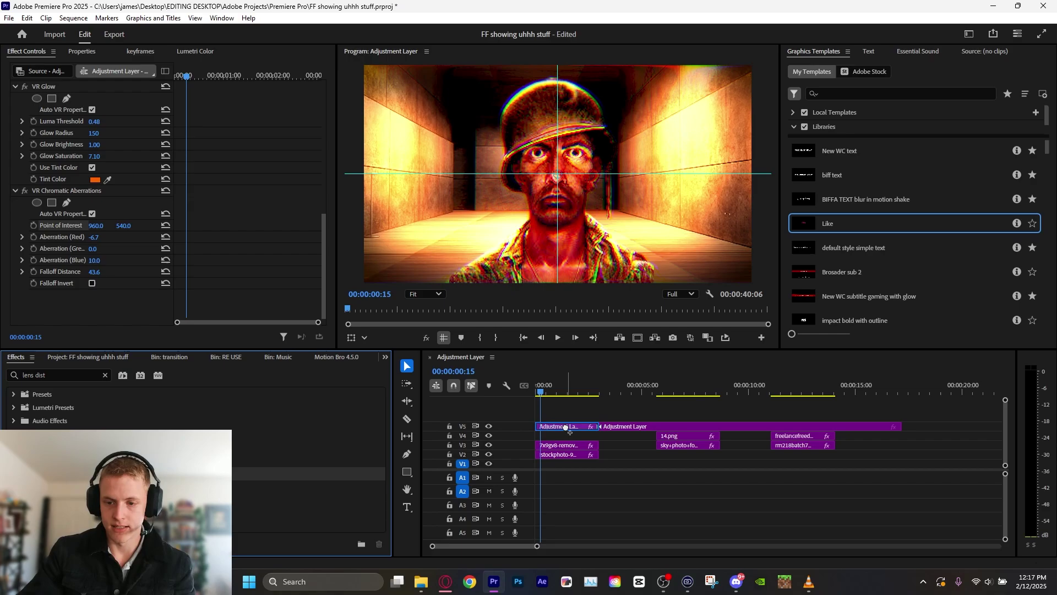
{"action": "scroll", "coordinate": [90, 259], "scroll_direction": "down", "scroll_amount": 4}
{"action": "mouse_move", "coordinate": [90, 219]}
{"action": "left_mouse_down"}
{"action": "mouse_move", "coordinate": [101, 219]}
{"action": "mouse_move", "coordinate": [86, 218]}
{"action": "left_mouse_up"}
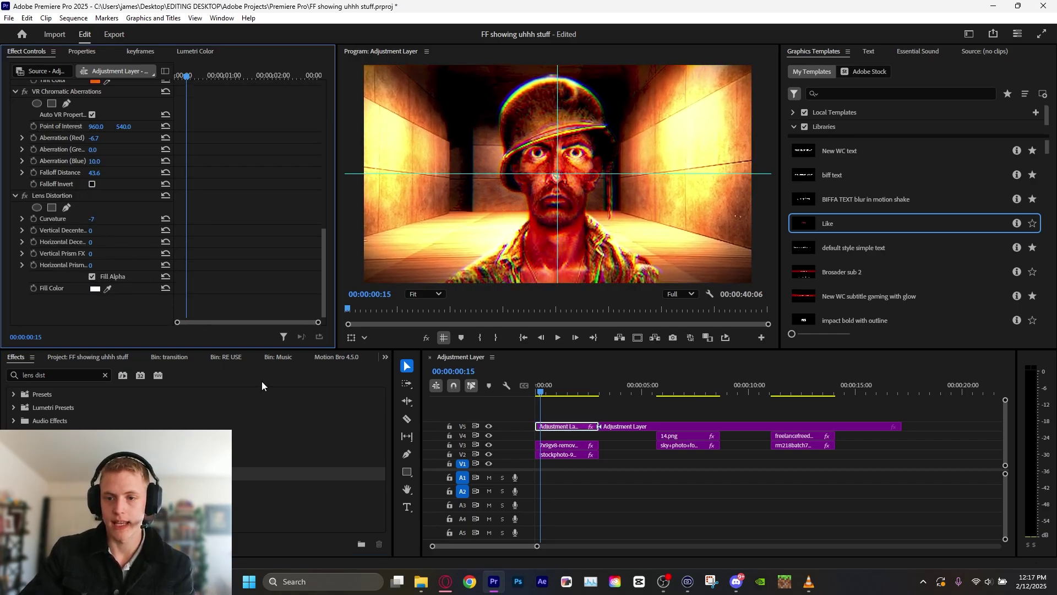
- Try the Sharpen effect on the adjustment layer with a sharpen amount of 777, and remove the effect
{"action": "left_click", "coordinate": [83, 375]}
{"action": "left_click", "coordinate": [78, 278]}
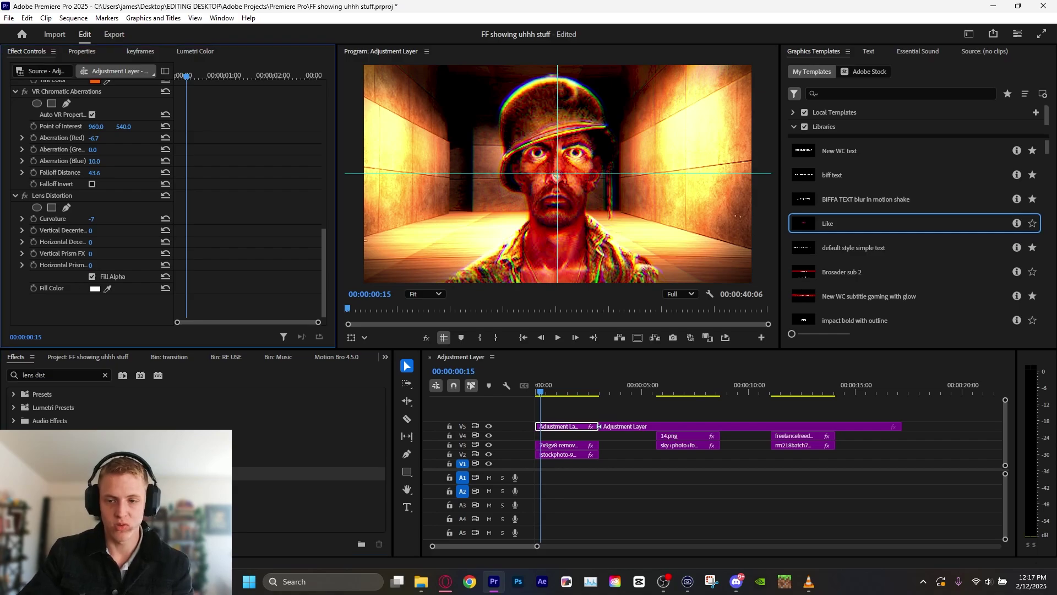
{"action": "left_click_drag", "start_coordinate": [61, 436], "coordinate": [542, 424]}
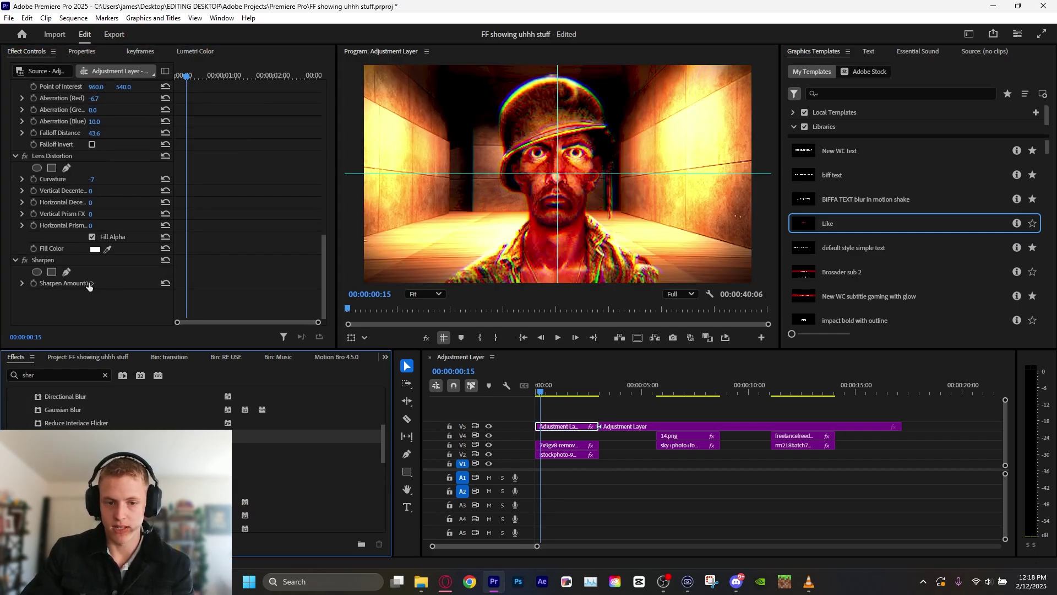
{"action": "left_click_drag", "start_coordinate": [89, 284], "coordinate": [101, 296]}
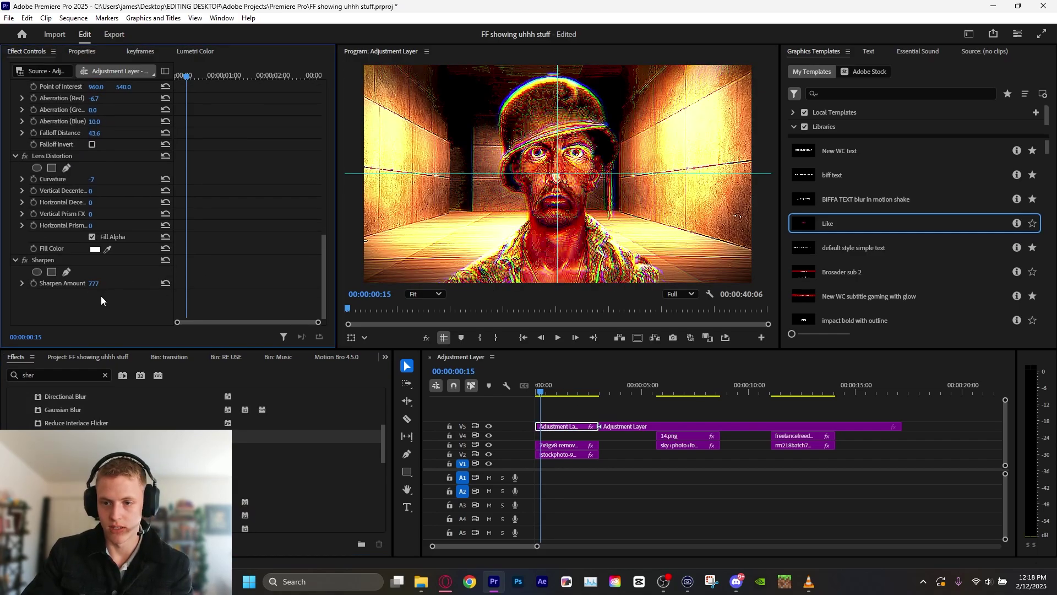
{"action": "left_click", "coordinate": [44, 260]}
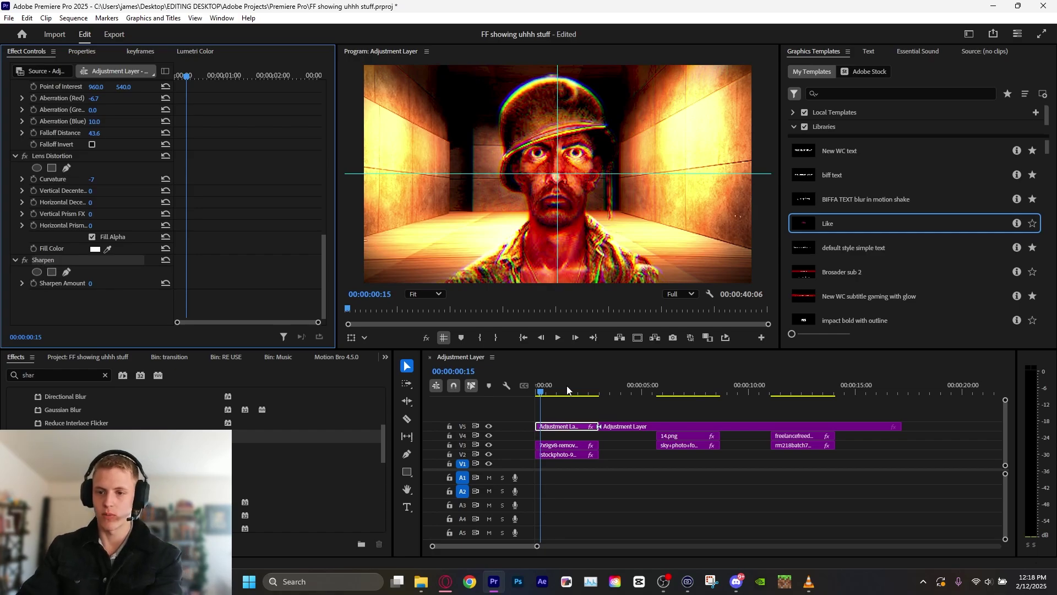
{"action": "key", "text": "Delete"}
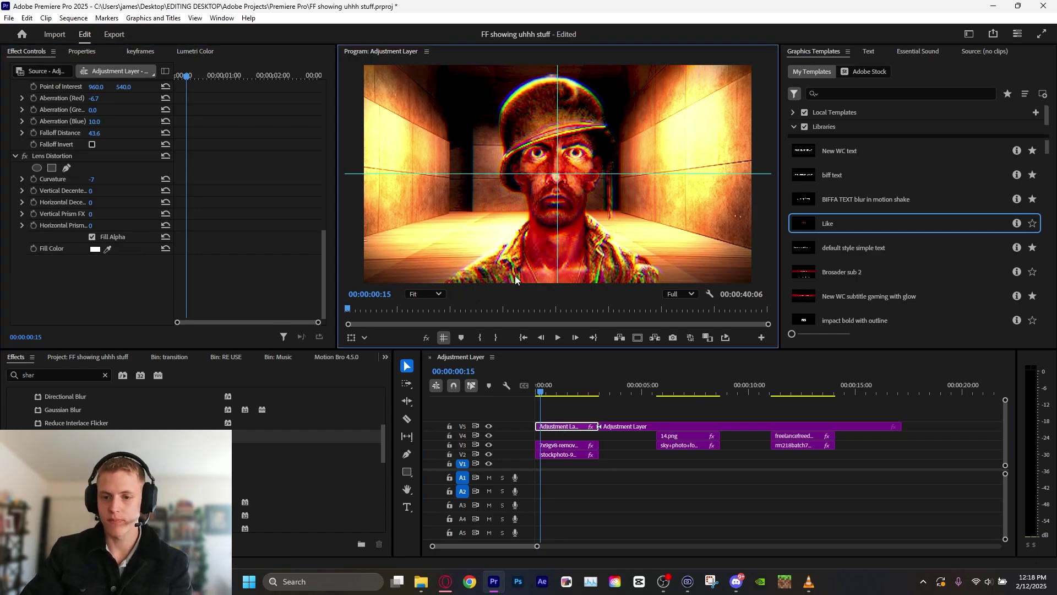
- Review the soldier shot in an enlarged preview and compare it with the V5 adjustment layer track hidden and shown
{"action": "key", "text": "grave"}
{"action": "key", "text": "grave"}
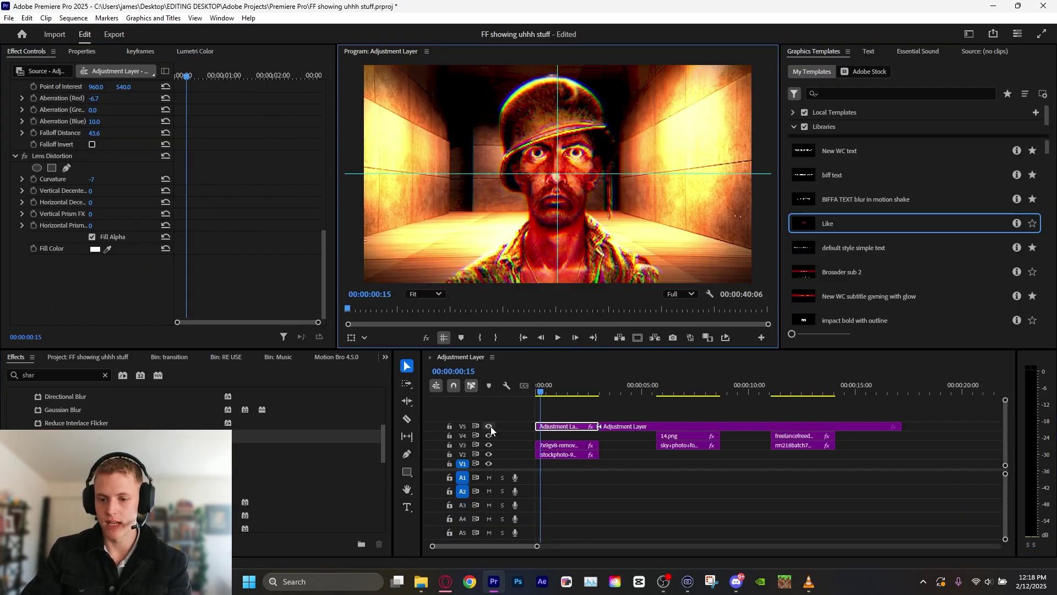
{"action": "left_click", "coordinate": [488, 426]}
{"action": "left_click", "coordinate": [488, 425]}
{"action": "left_click", "coordinate": [488, 425]}
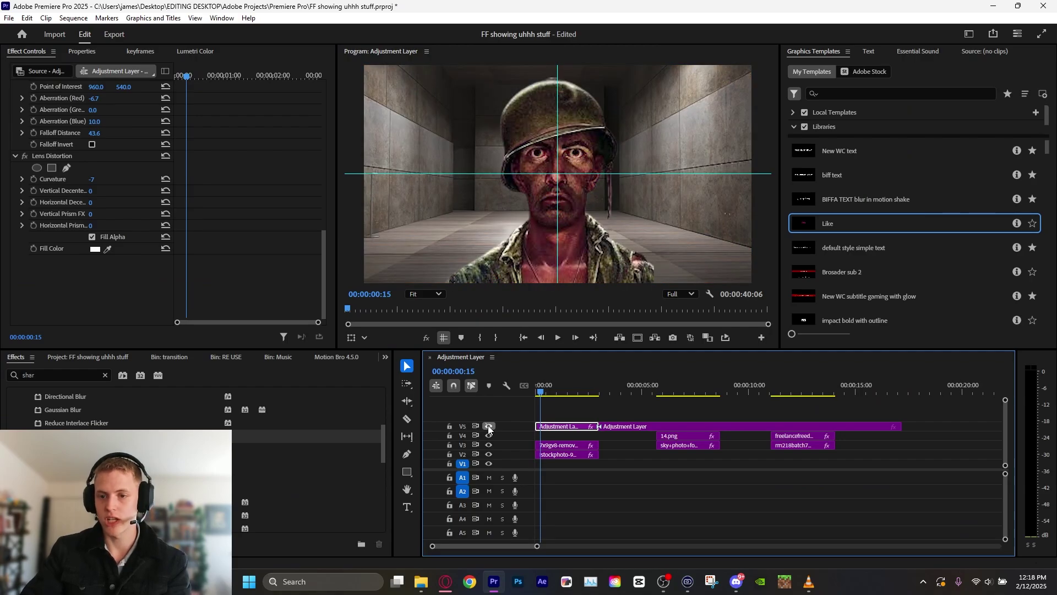
{"action": "left_click", "coordinate": [488, 425]}
- Reposition the soldier cutout on V3 slightly lower and further right in the frame
{"action": "left_click", "coordinate": [559, 445]}
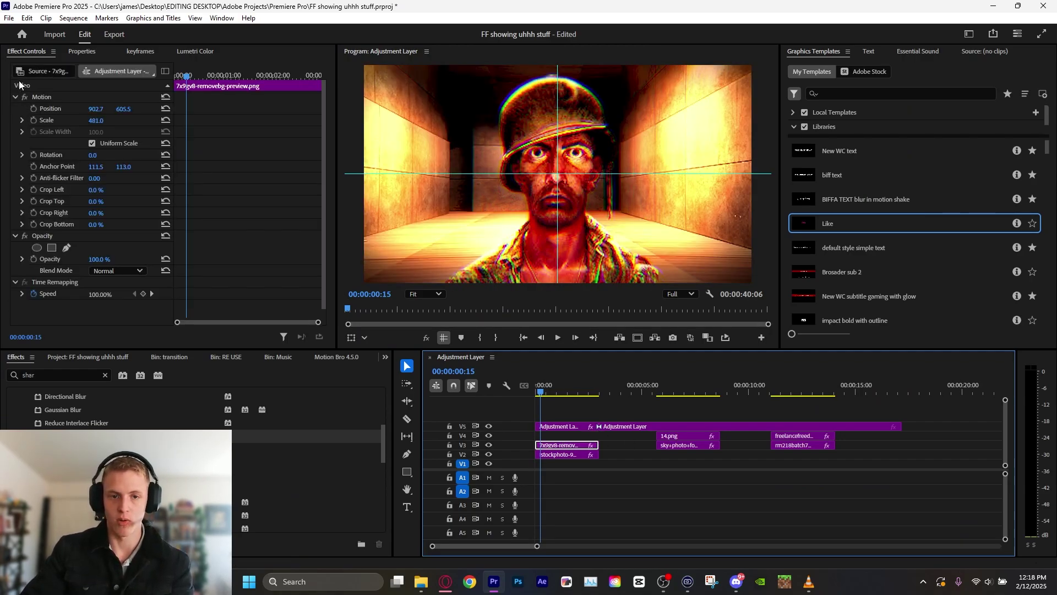
{"action": "left_click", "coordinate": [39, 97]}
{"action": "left_click_drag", "start_coordinate": [586, 210], "coordinate": [606, 232]}
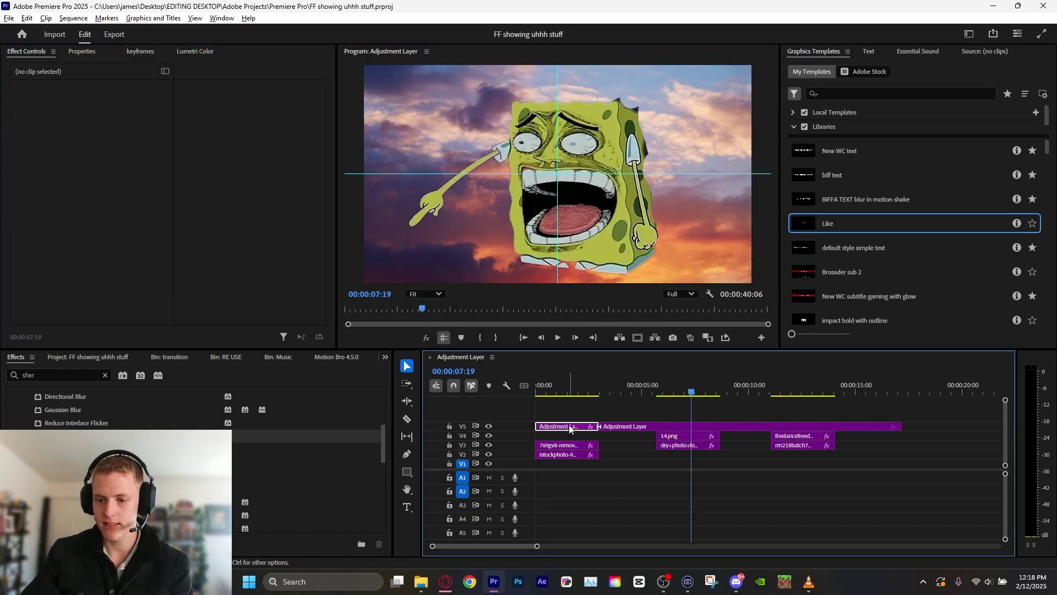
- Copy the soldier shot's adjustment layer to V6 above the freelancefreedom.org clip and preview that shot at 00:00:11:44
{"action": "left_click_drag", "start_coordinate": [570, 424], "coordinate": [821, 414], "text": "alt"}
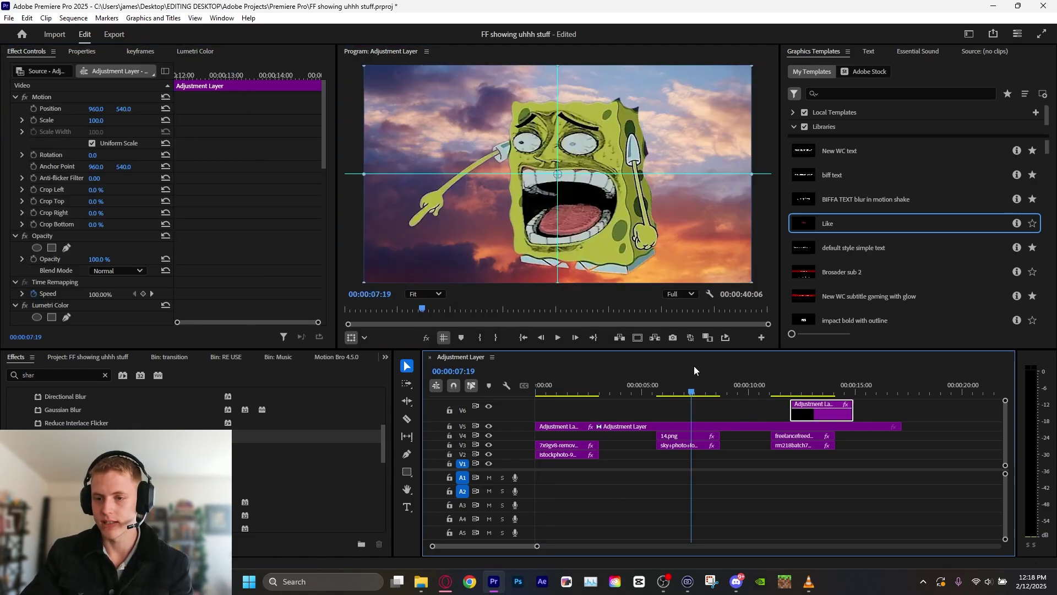
{"action": "left_click_drag", "start_coordinate": [735, 395], "coordinate": [798, 415]}
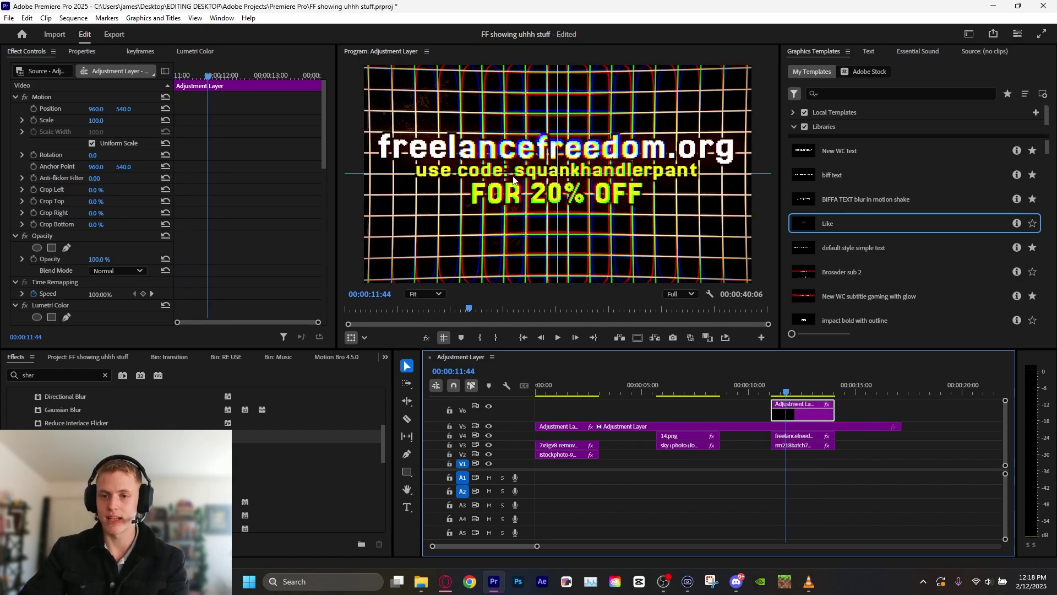
{"action": "left_click", "coordinate": [509, 202]}
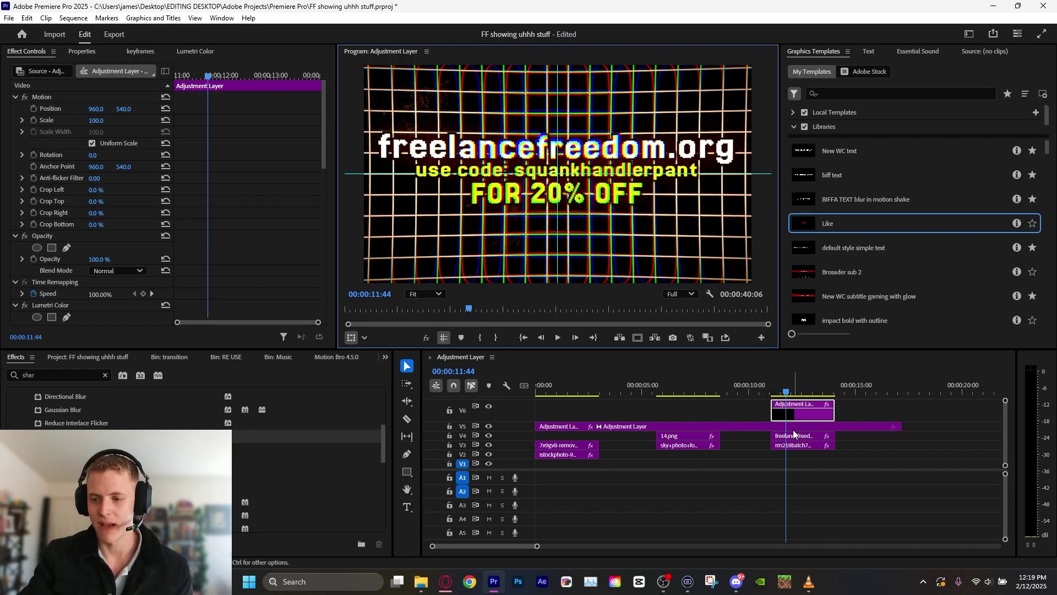
- Search the effects for "gau", apply Gaussian Blur to the grid background clip on V3 and set its blurriness to 15.0
{"action": "left_click", "coordinate": [794, 455]}
{"action": "left_click", "coordinate": [793, 445]}
{"action": "left_click", "coordinate": [42, 376]}
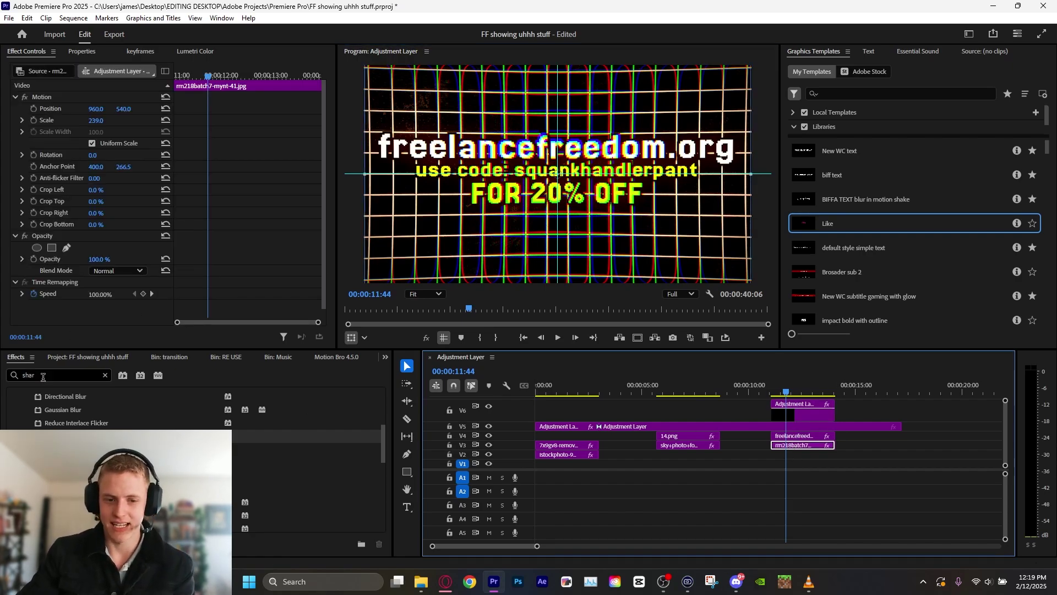
{"action": "type", "text": "gau"}
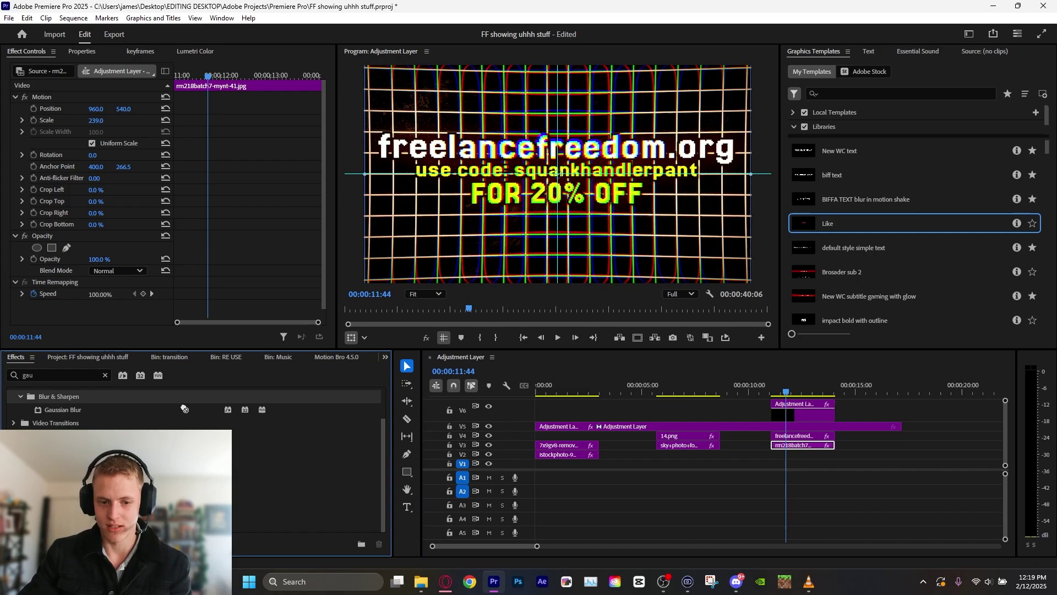
{"action": "left_click_drag", "start_coordinate": [798, 434], "coordinate": [798, 445]}
{"action": "scroll", "coordinate": [123, 260], "scroll_direction": "down", "scroll_amount": 3}
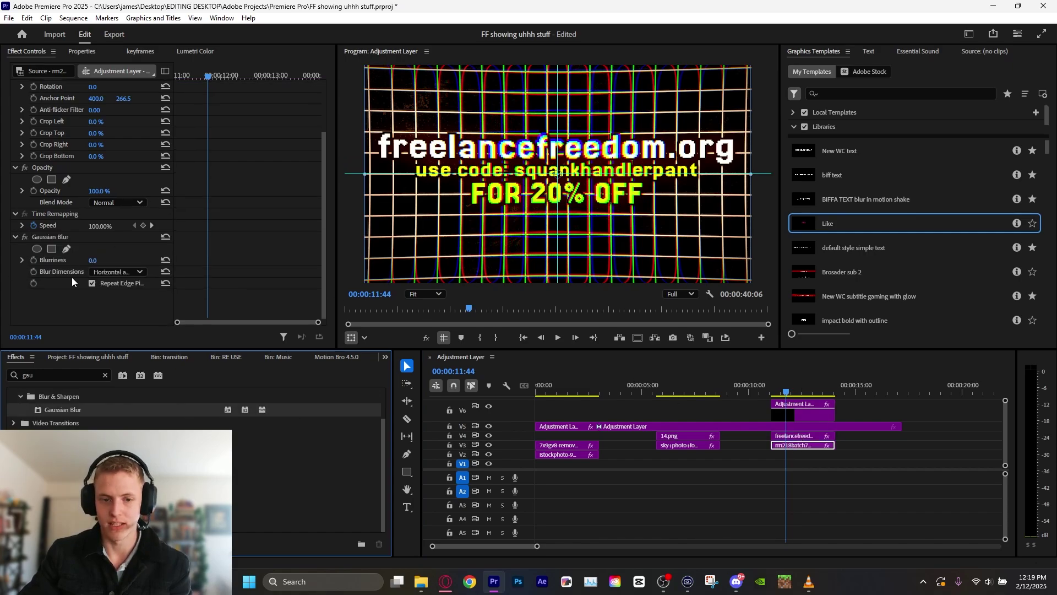
{"action": "left_click_drag", "start_coordinate": [96, 262], "coordinate": [105, 263]}
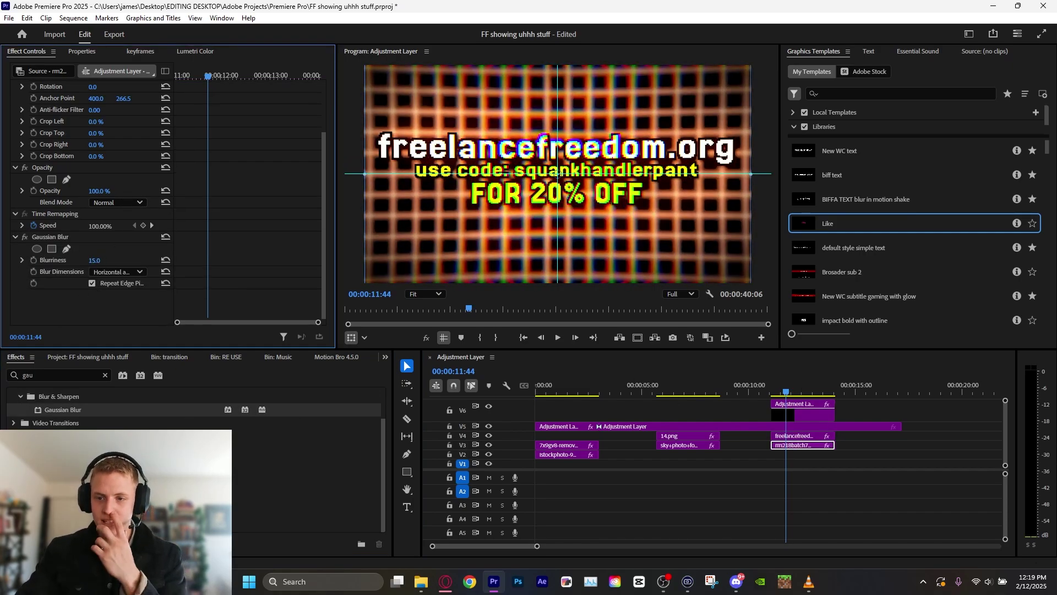
- Remove the copied adjustment layer from above the freelancefreedom.org shot
{"action": "left_click", "coordinate": [804, 404]}
{"action": "left_click_drag", "start_coordinate": [804, 404], "coordinate": [566, 423]}
{"action": "key", "text": "ctrl+z"}
- Cut the long adjustment layer at the start and end of the SpongeBob shot and delete the piece before it
{"action": "left_click_drag", "start_coordinate": [568, 384], "coordinate": [660, 391]}
{"action": "key", "text": "c"}
{"action": "left_click", "coordinate": [659, 428]}
{"action": "left_click", "coordinate": [720, 428]}
{"action": "key", "text": "v"}
{"action": "left_click", "coordinate": [627, 426]}
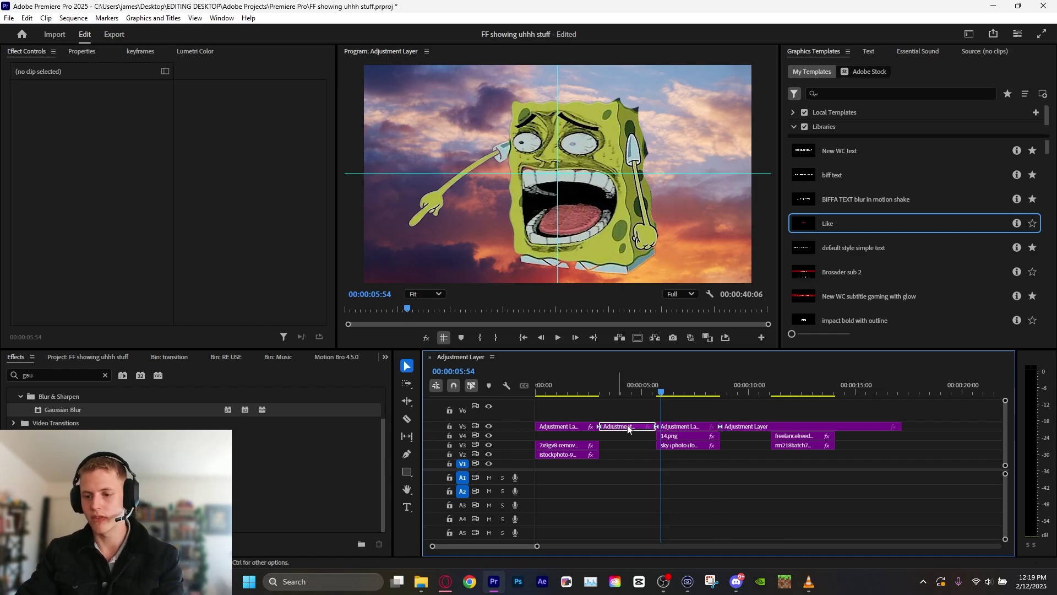
{"action": "key", "text": "Delete"}
- Scale the SpongeBob image 14.png to 267.8 and move it to position 788.8, 570.2
{"action": "left_click", "coordinate": [706, 434]}
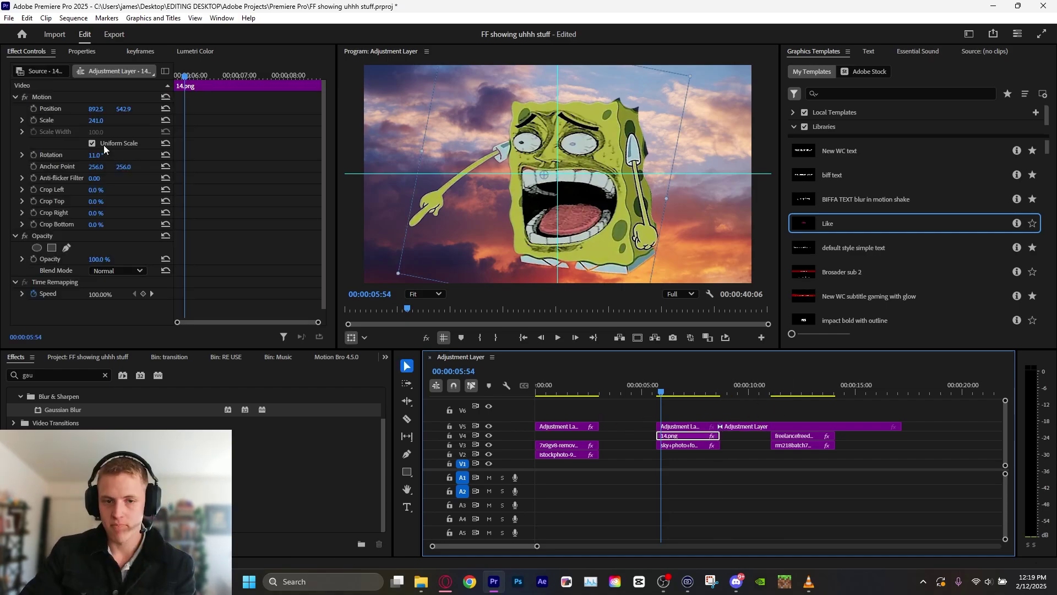
{"action": "left_click_drag", "start_coordinate": [96, 120], "coordinate": [108, 120]}
{"action": "left_click_drag", "start_coordinate": [413, 252], "coordinate": [393, 257]}
- Search the effects for "lighting effe" and apply Lighting Effects to the SpongeBob image 14.png
{"action": "left_click", "coordinate": [62, 378]}
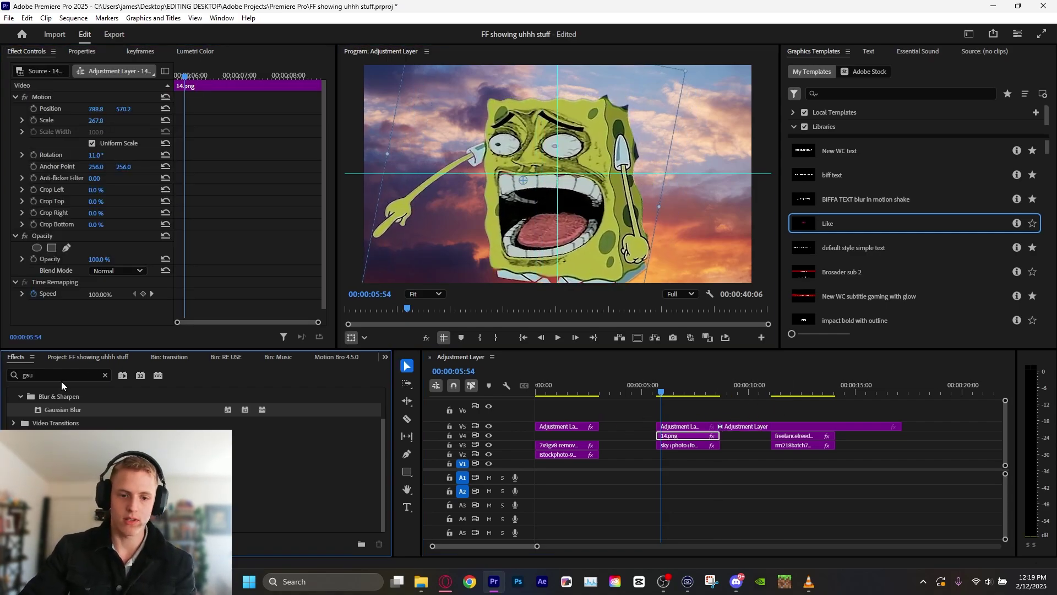
{"action": "type", "text": "lighting effe"}
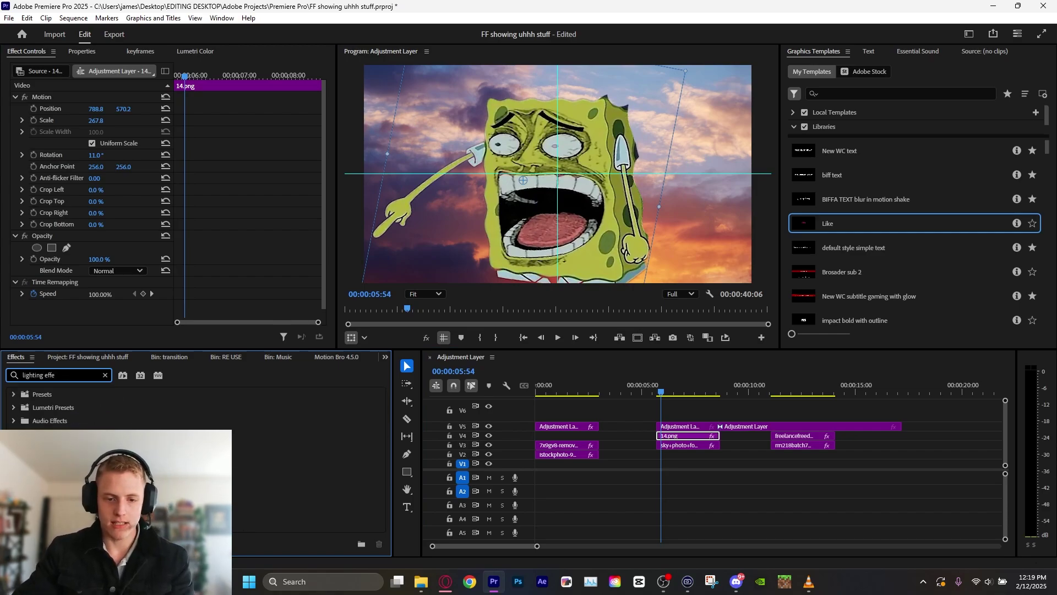
{"action": "left_click_drag", "start_coordinate": [67, 473], "coordinate": [710, 437]}
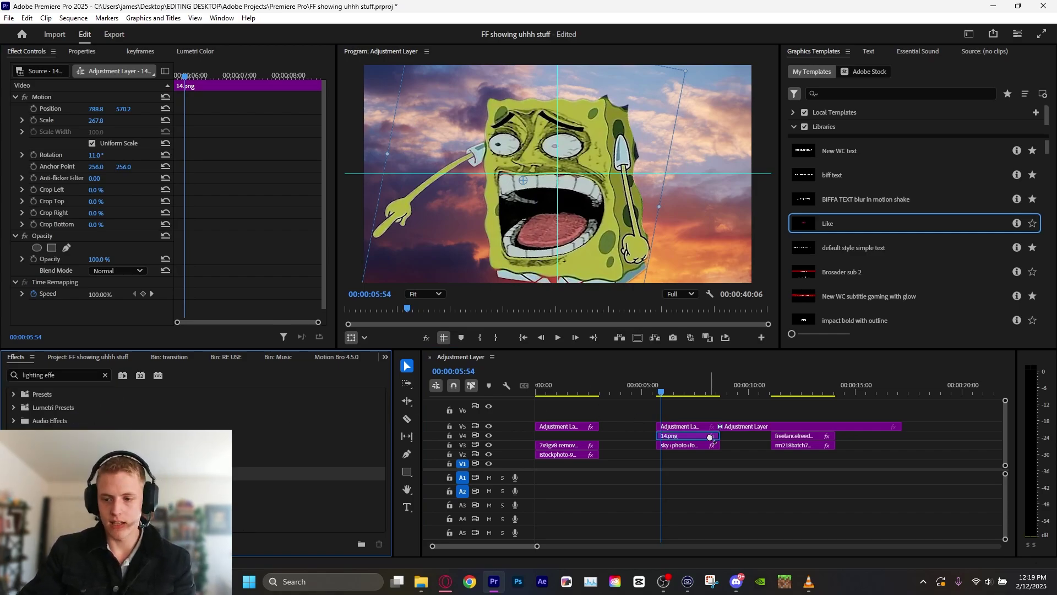
{"action": "left_click_drag", "start_coordinate": [319, 277], "coordinate": [318, 278]}
- Move the spotlight's center to 416.1, 259.0 on SpongeBob's side and adjust its major radius to 21.0
{"action": "left_click", "coordinate": [54, 185]}
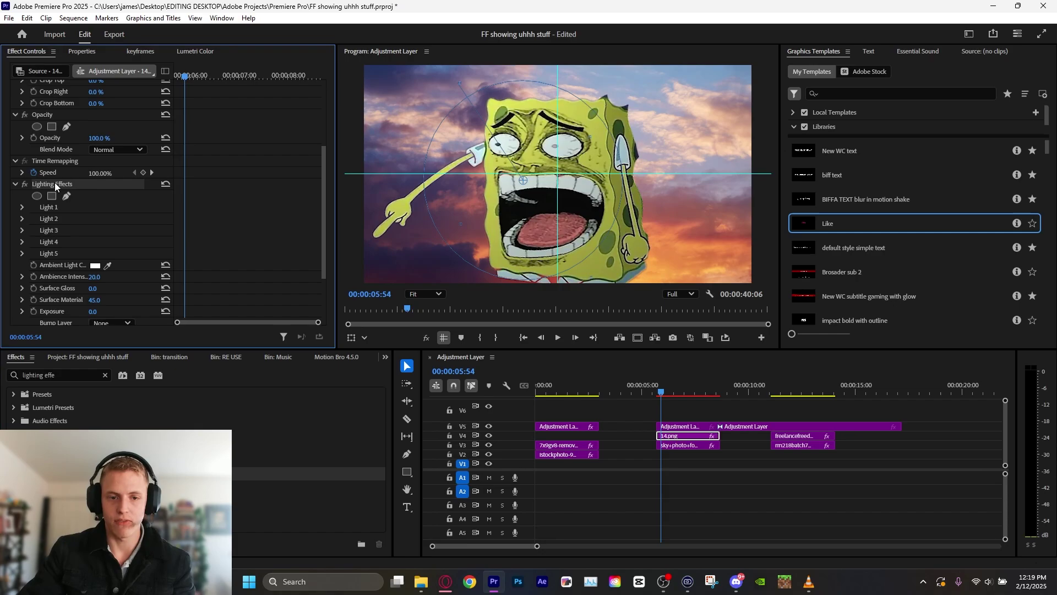
{"action": "left_click_drag", "start_coordinate": [524, 180], "coordinate": [608, 198]}
{"action": "left_click_drag", "start_coordinate": [544, 100], "coordinate": [647, 155]}
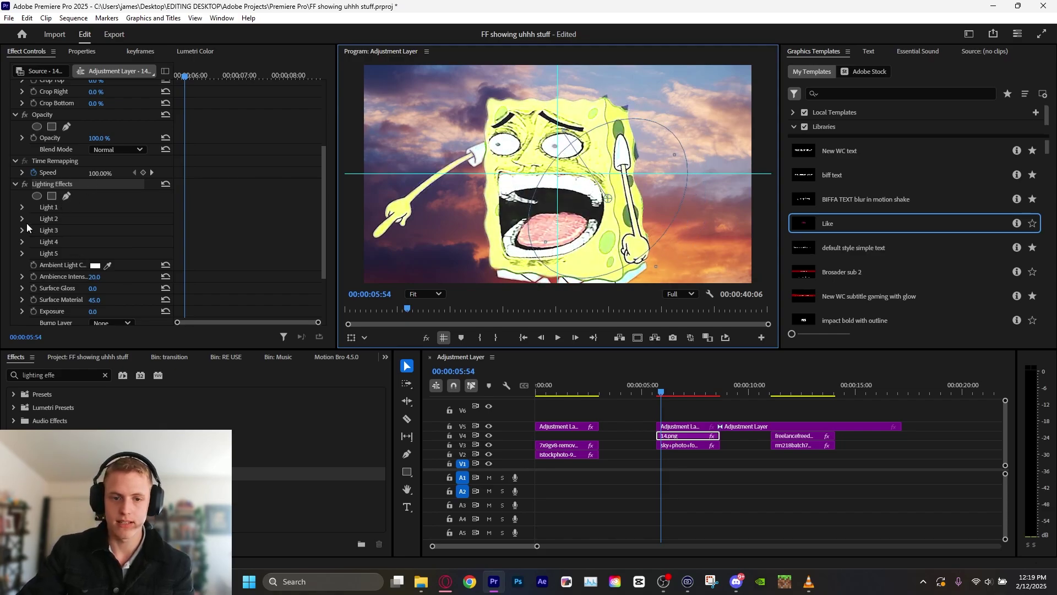
- Change the light type of Light 1 in the Lighting Effects to Omni
{"action": "scroll", "coordinate": [27, 223], "scroll_direction": "down", "scroll_amount": 1}
{"action": "left_click", "coordinate": [22, 186]}
{"action": "left_click", "coordinate": [21, 186]}
{"action": "left_click", "coordinate": [22, 175]}
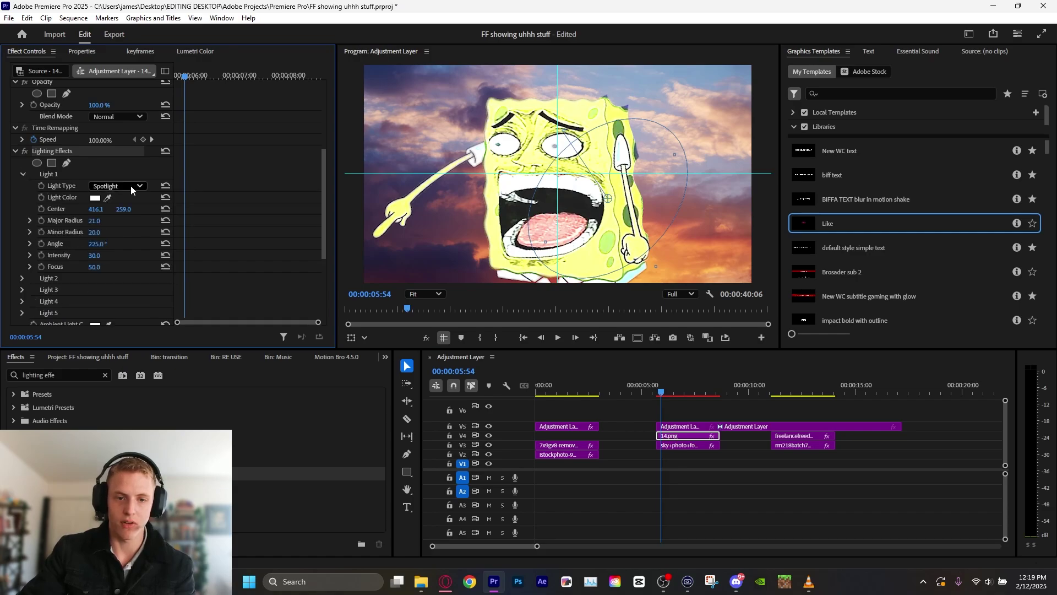
{"action": "left_click", "coordinate": [130, 186]}
{"action": "left_click", "coordinate": [128, 229]}
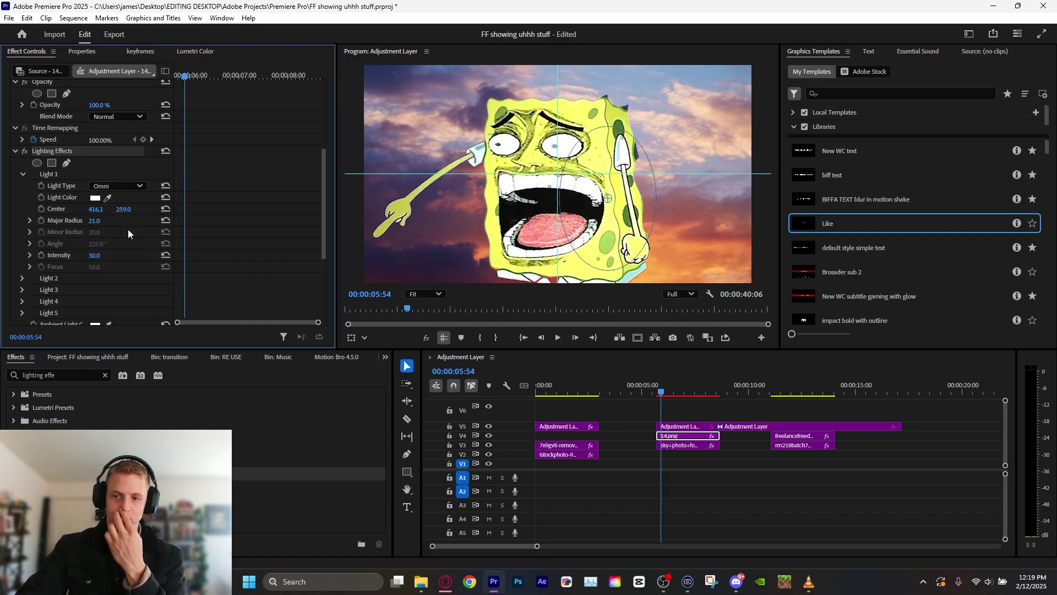
{"action": "left_click", "coordinate": [597, 202]}
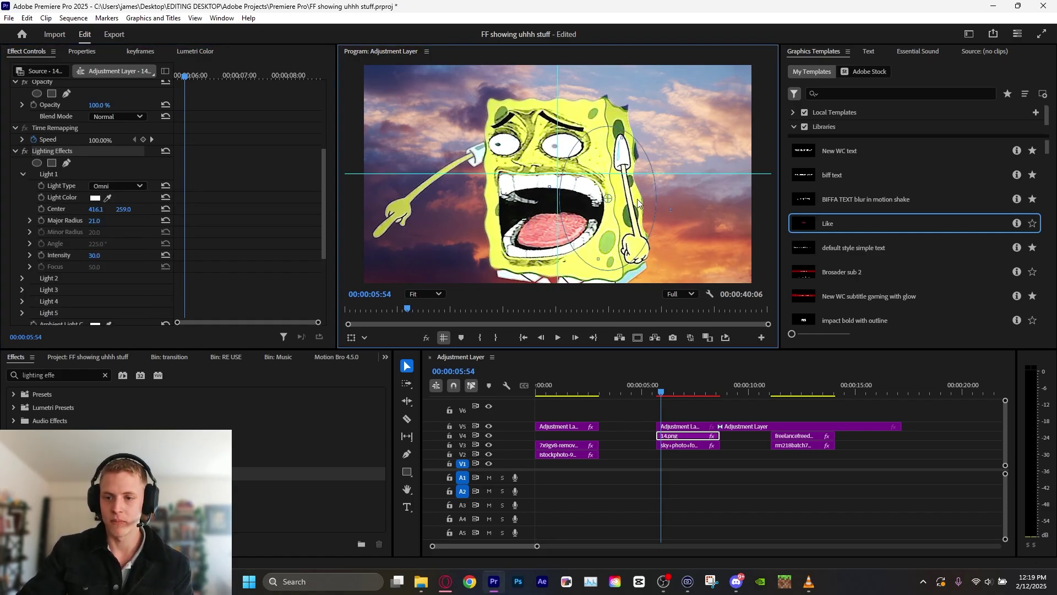
- Move Light 1's center to 497.0, 258.9 and scale the sky photo behind SpongeBob to 78.0
{"action": "left_click_drag", "start_coordinate": [637, 204], "coordinate": [649, 206]}
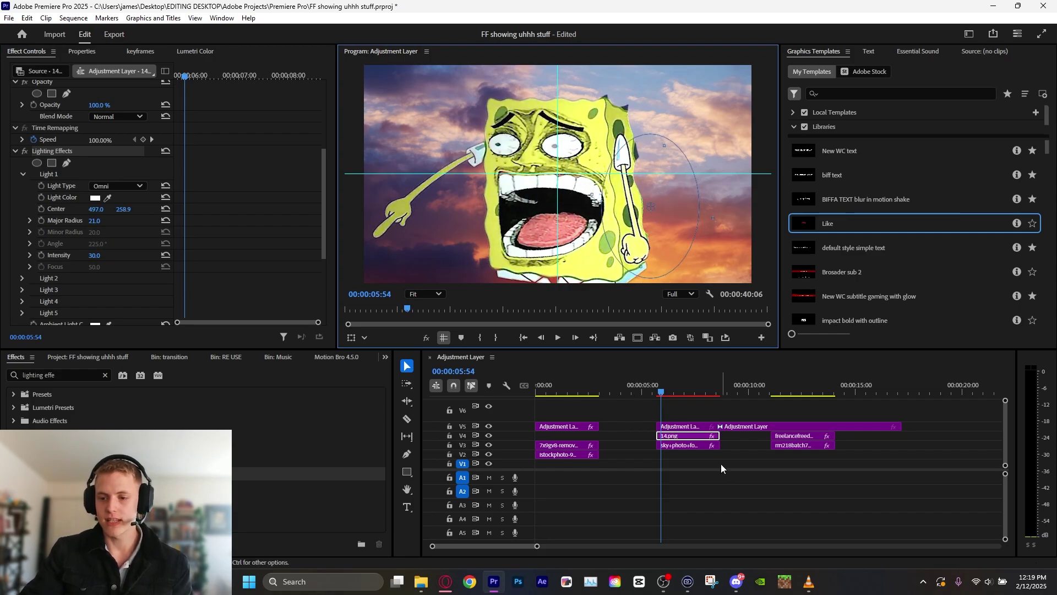
{"action": "left_click", "coordinate": [688, 444]}
{"action": "left_click", "coordinate": [97, 101]}
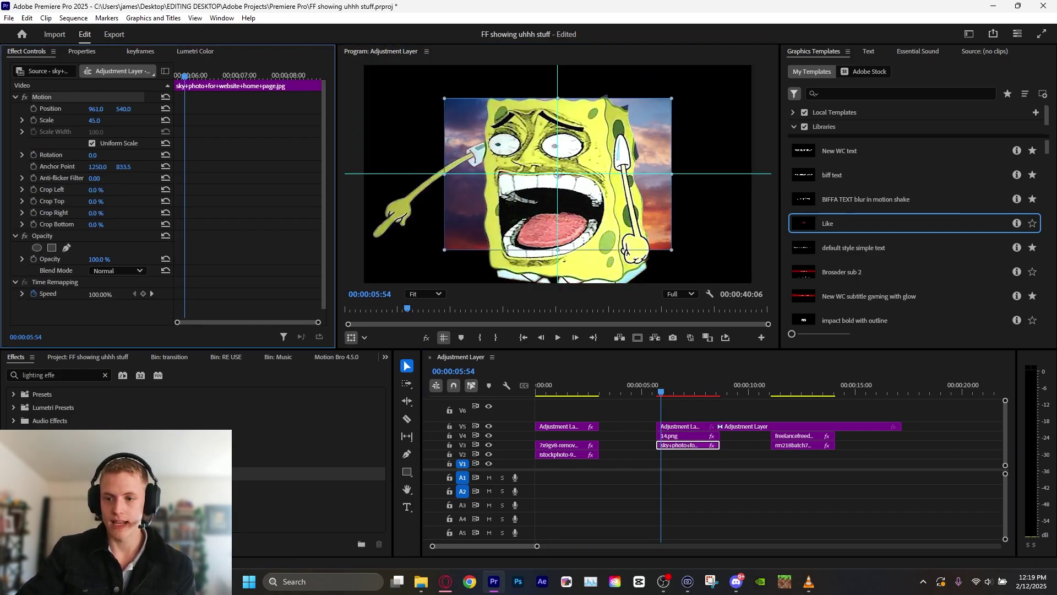
{"action": "left_click_drag", "start_coordinate": [671, 249], "coordinate": [719, 306]}
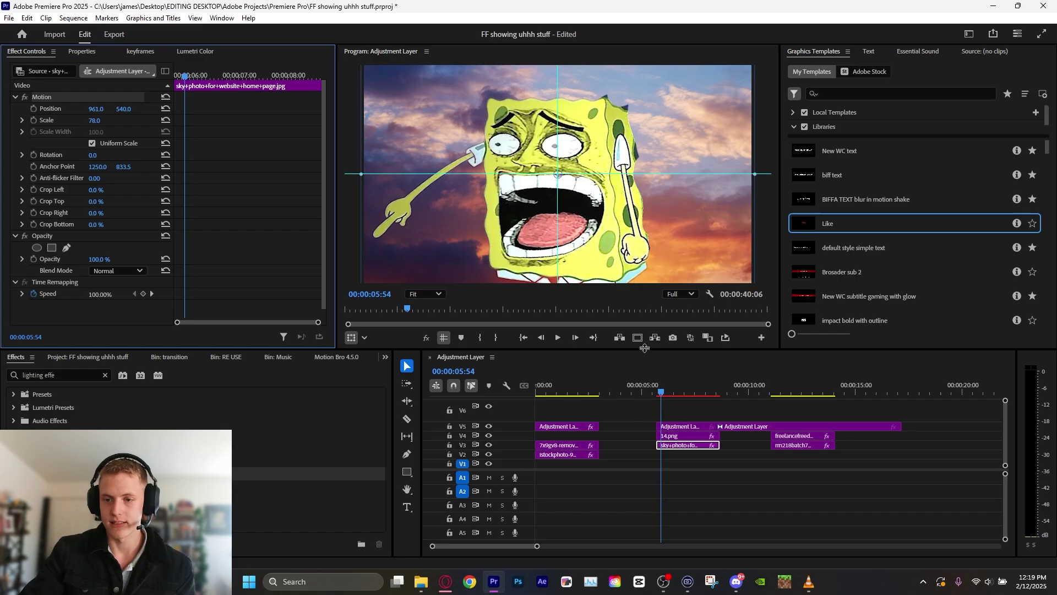
- Reposition Light 1 beside SpongeBob's arm on 14.png and set its major radius to 18.0
{"action": "left_click", "coordinate": [559, 175]}
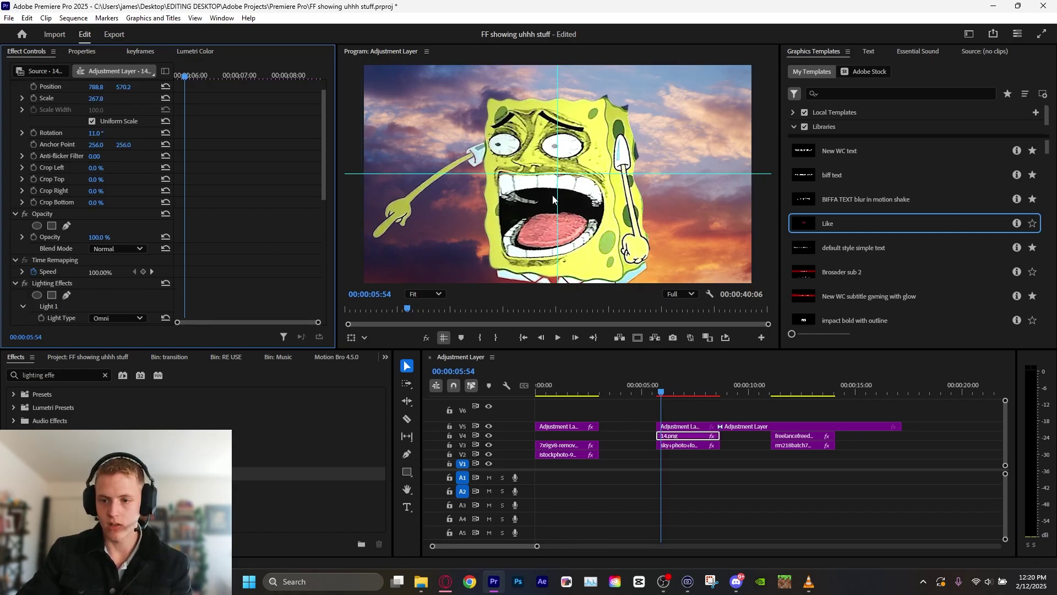
{"action": "scroll", "coordinate": [112, 265], "scroll_direction": "down", "scroll_amount": 2}
{"action": "scroll", "coordinate": [48, 286], "scroll_direction": "down", "scroll_amount": 2}
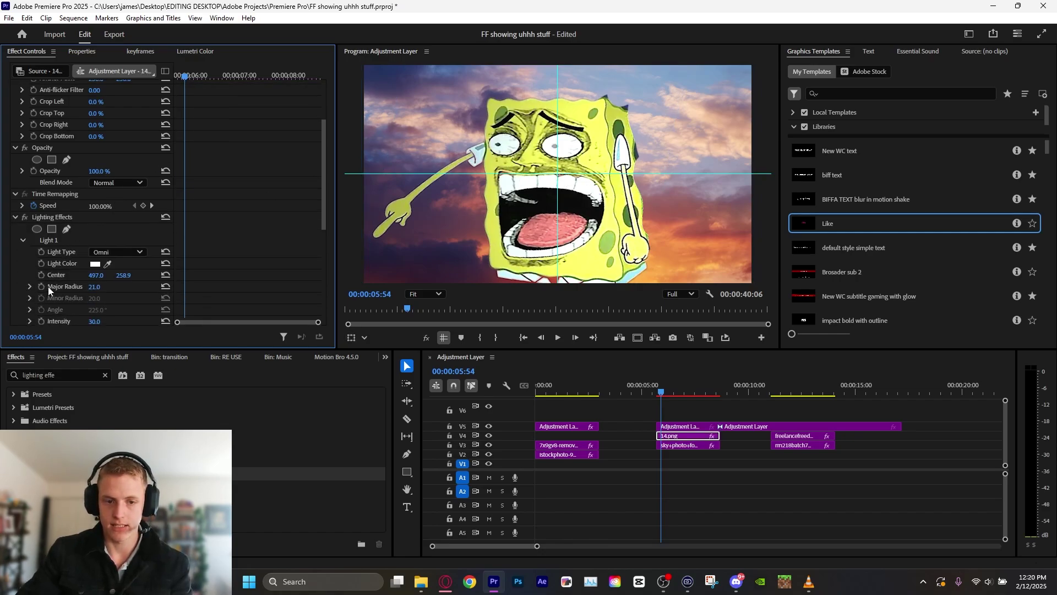
{"action": "left_click", "coordinate": [99, 217]}
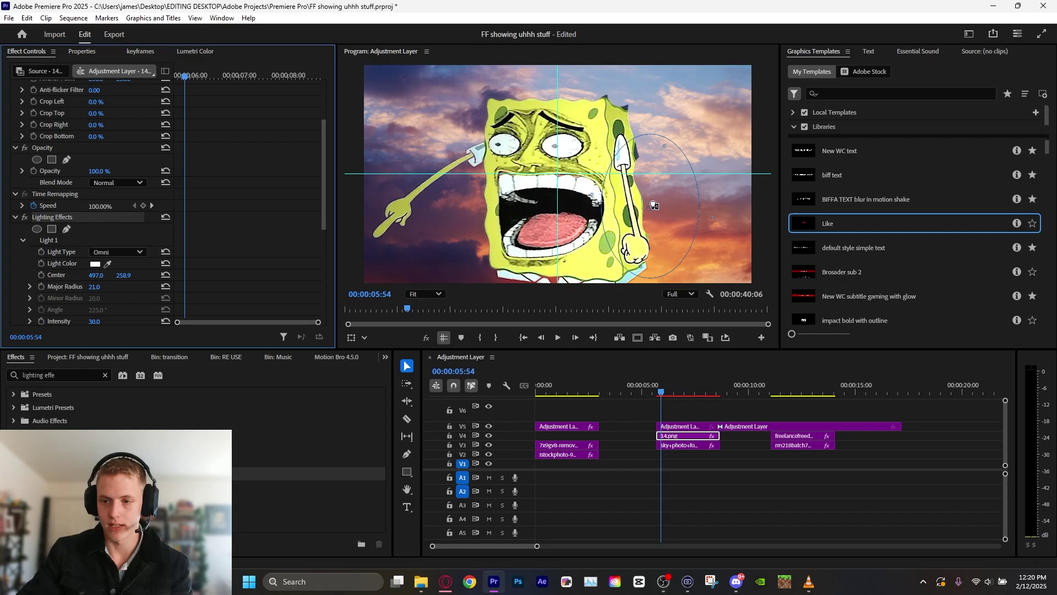
{"action": "left_click_drag", "start_coordinate": [655, 205], "coordinate": [664, 216]}
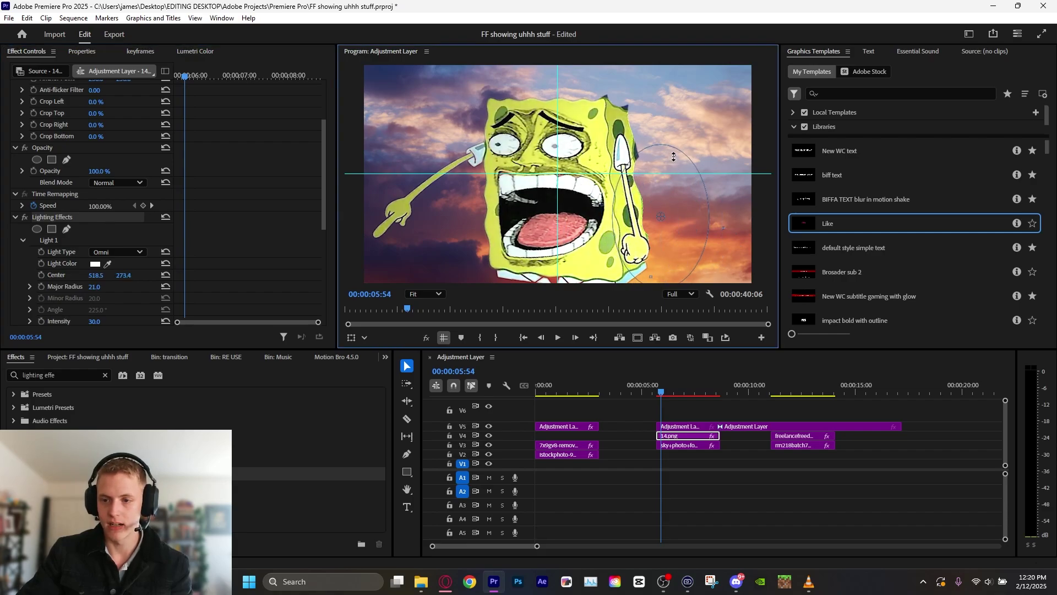
{"action": "mouse_move", "coordinate": [673, 157]}
{"action": "left_mouse_down"}
{"action": "mouse_move", "coordinate": [667, 176]}
{"action": "mouse_move", "coordinate": [658, 168]}
{"action": "left_mouse_up"}
- Set Light 1's color to a saturated orange, starting from a sample of the sunset sky
{"action": "scroll", "coordinate": [181, 251], "scroll_direction": "down", "scroll_amount": 3}
{"action": "left_click", "coordinate": [94, 219]}
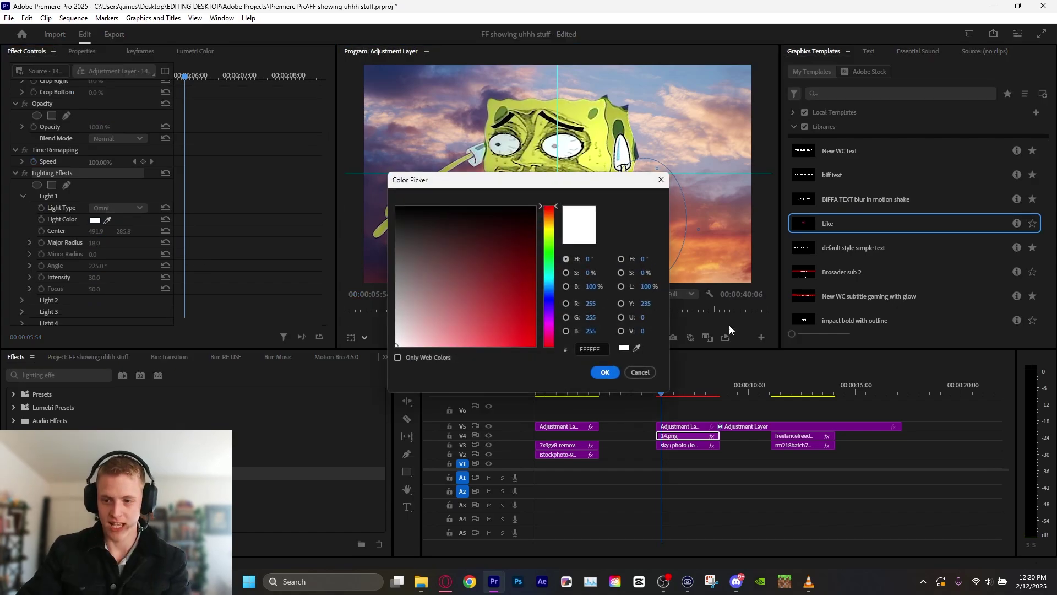
{"action": "left_click", "coordinate": [637, 348]}
{"action": "left_click", "coordinate": [711, 257]}
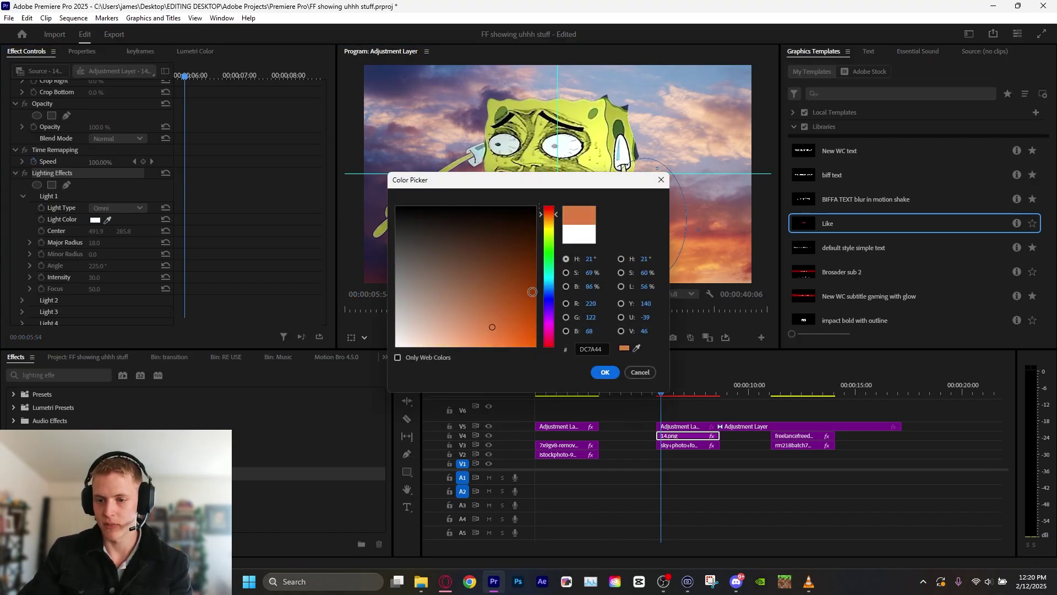
{"action": "left_click", "coordinate": [604, 372]}
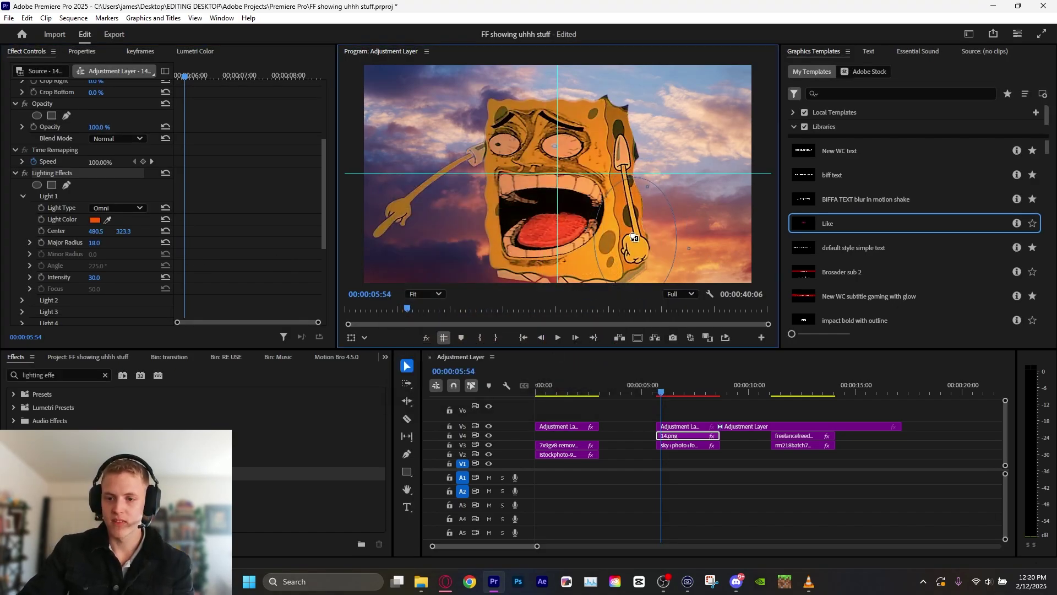
- Set Light 1's center to 471.7, 315.7, its intensity to 56.7 and its major radius to 8.3
{"action": "left_click_drag", "start_coordinate": [633, 237], "coordinate": [629, 232]}
{"action": "left_click_drag", "start_coordinate": [94, 277], "coordinate": [112, 277]}
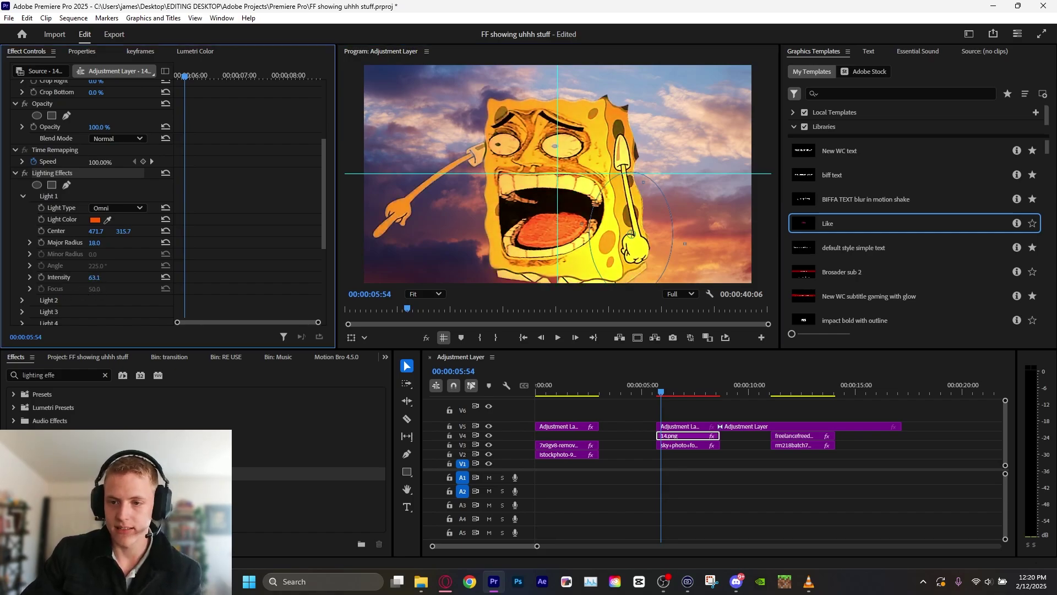
{"action": "left_click_drag", "start_coordinate": [94, 242], "coordinate": [90, 242]}
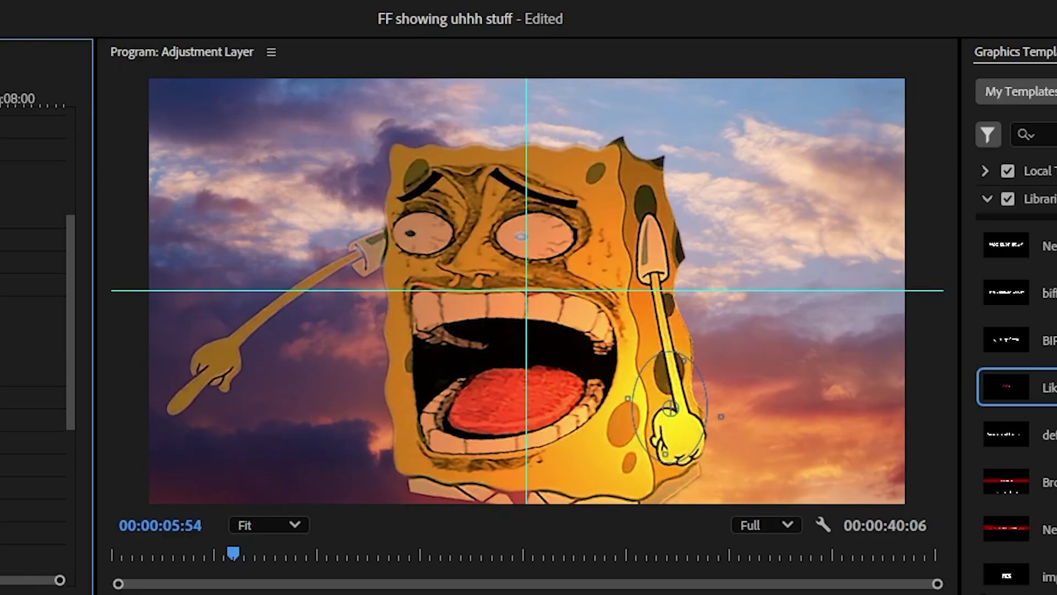
- Turn the Lighting Effects on 14.png off and on to compare the look, and collapse its settings
{"action": "left_click", "coordinate": [25, 183]}
{"action": "left_click", "coordinate": [25, 183]}
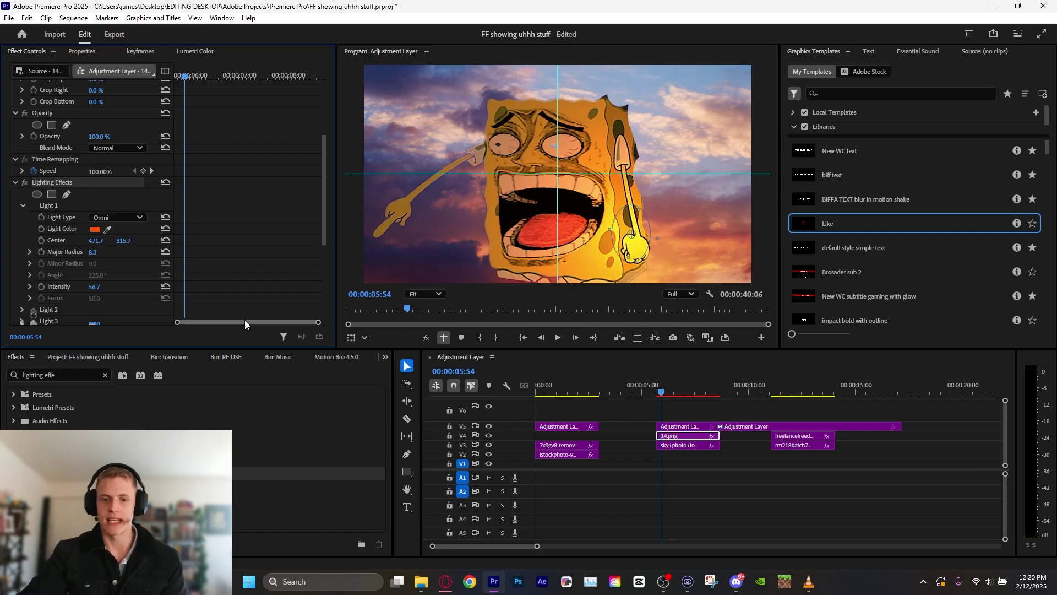
{"action": "left_click", "coordinate": [15, 183]}
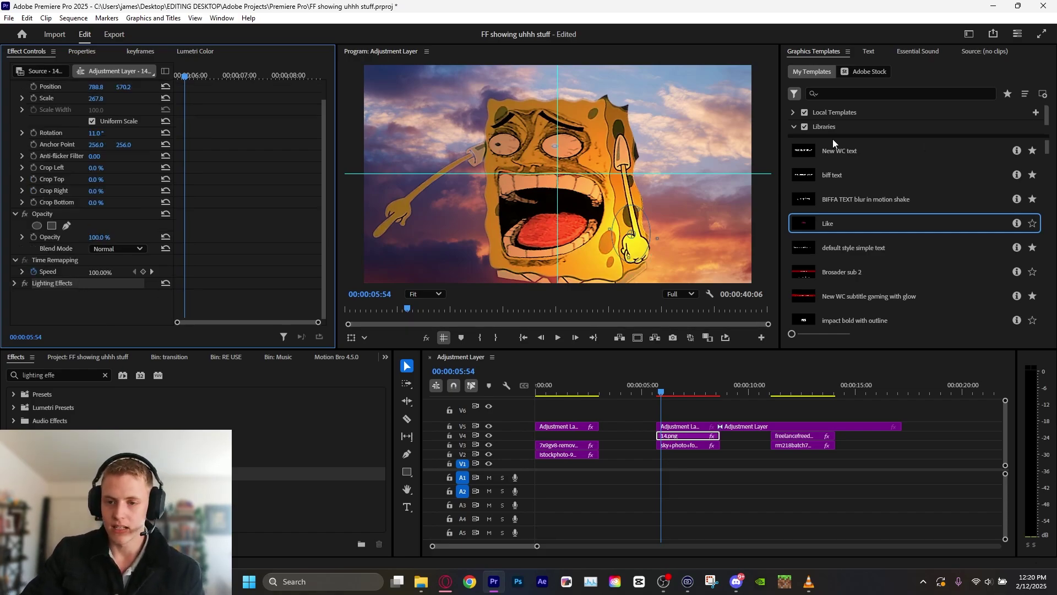
- Try moving the light on 14.png across SpongeBob's mouth and face
{"action": "left_click", "coordinate": [672, 438]}
{"action": "left_click_drag", "start_coordinate": [637, 242], "coordinate": [572, 189]}
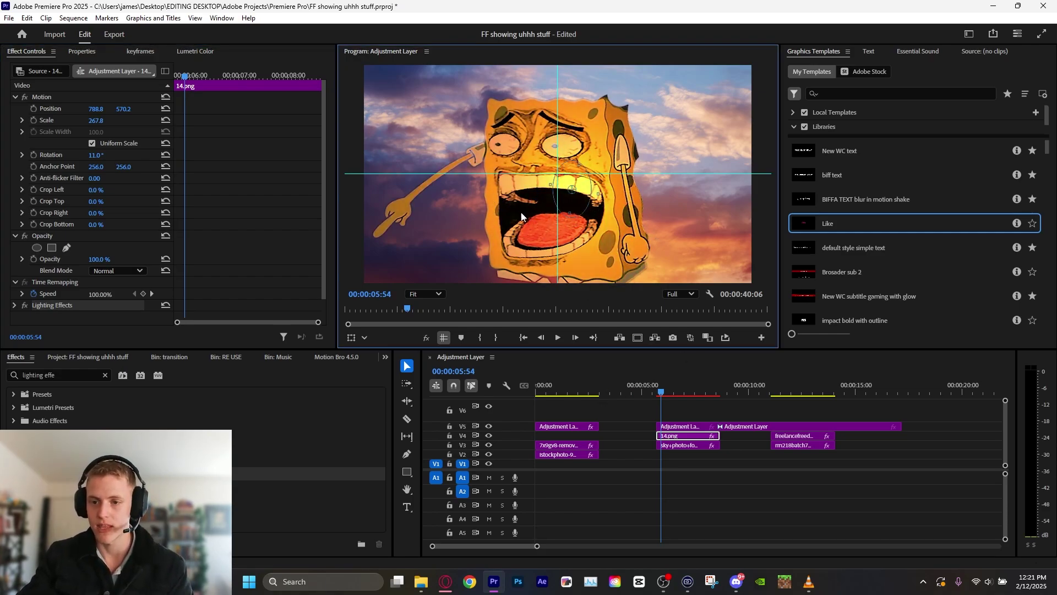
{"action": "left_click_drag", "start_coordinate": [567, 192], "coordinate": [478, 152]}
{"action": "left_click_drag", "start_coordinate": [542, 143], "coordinate": [479, 154]}
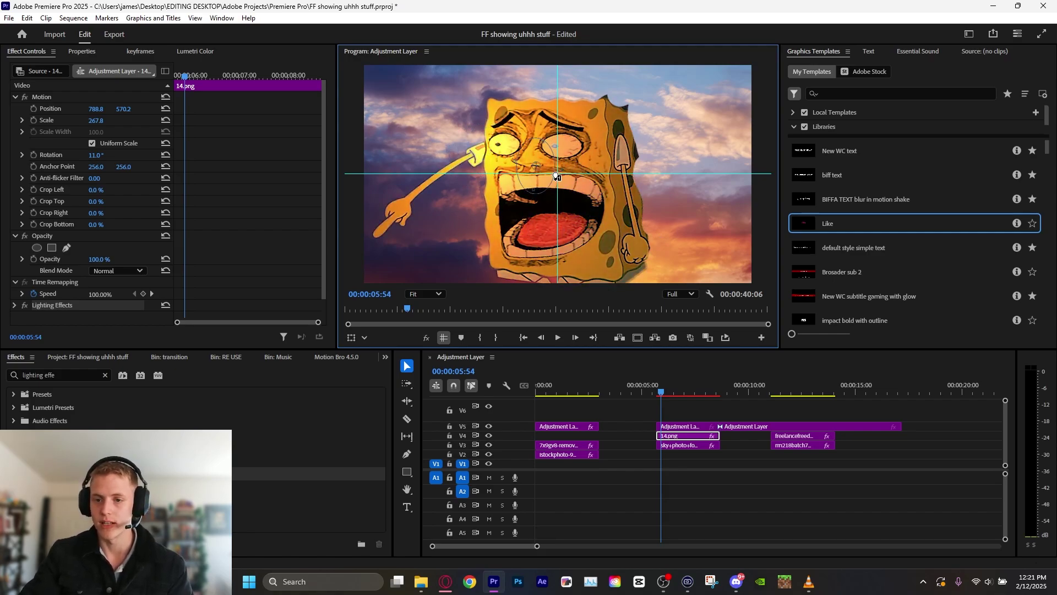
{"action": "left_click_drag", "start_coordinate": [556, 176], "coordinate": [509, 185]}
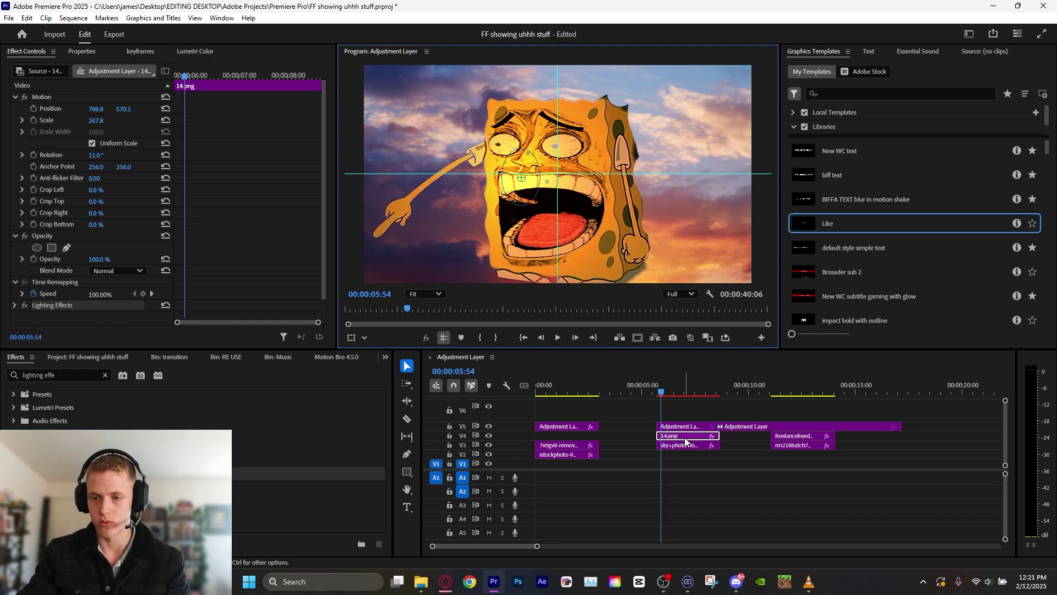
- Try repositioning the Lighting Effects light of the adjustment layer around SpongeBob's face
{"action": "left_click", "coordinate": [682, 428]}
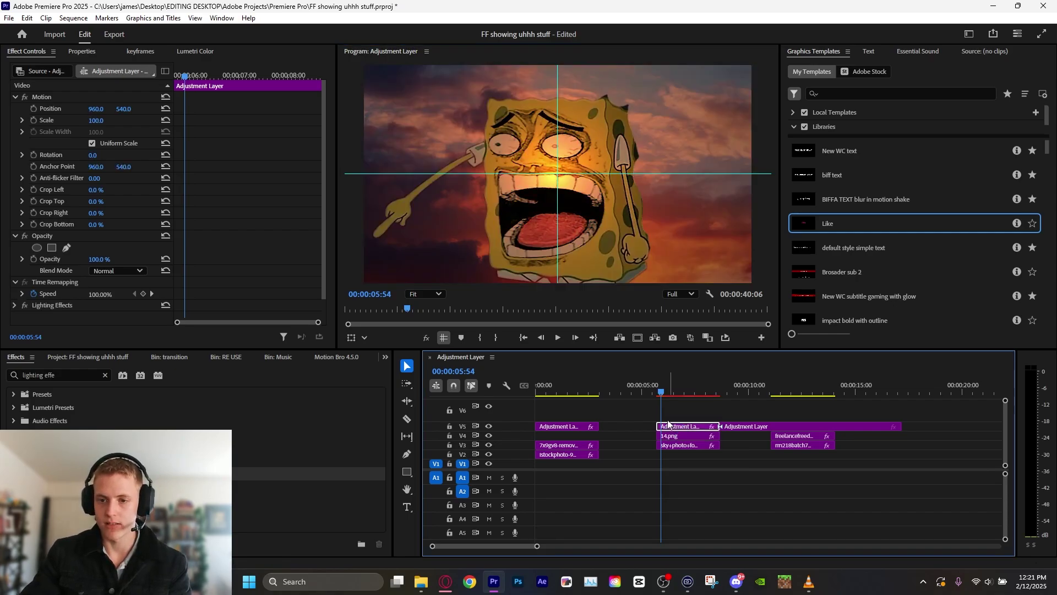
{"action": "left_click", "coordinate": [42, 305]}
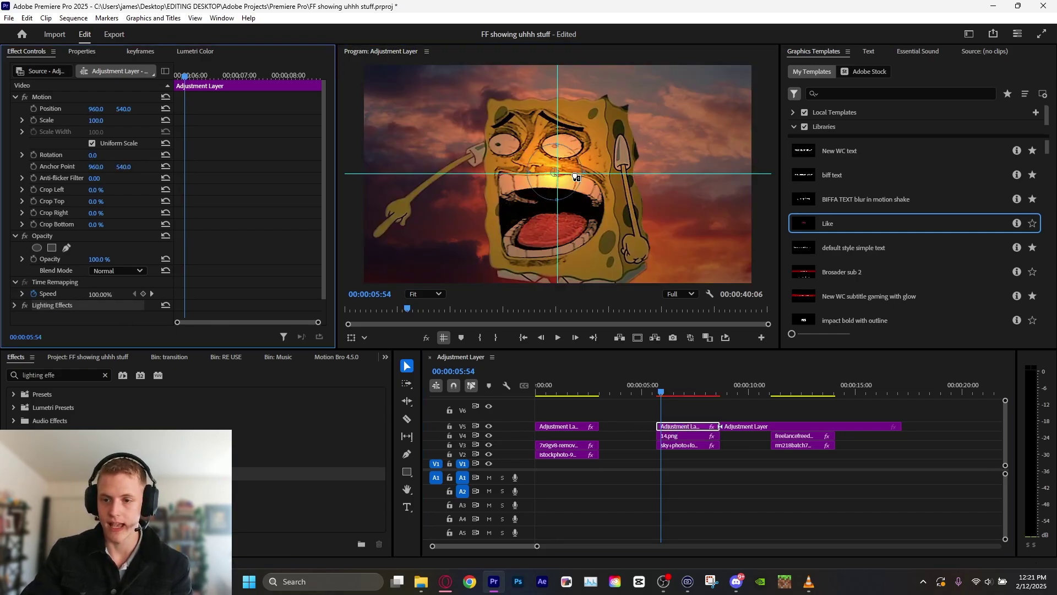
{"action": "mouse_move", "coordinate": [576, 176]}
{"action": "left_mouse_down"}
{"action": "mouse_move", "coordinate": [696, 252]}
{"action": "mouse_move", "coordinate": [556, 173]}
{"action": "left_mouse_up"}
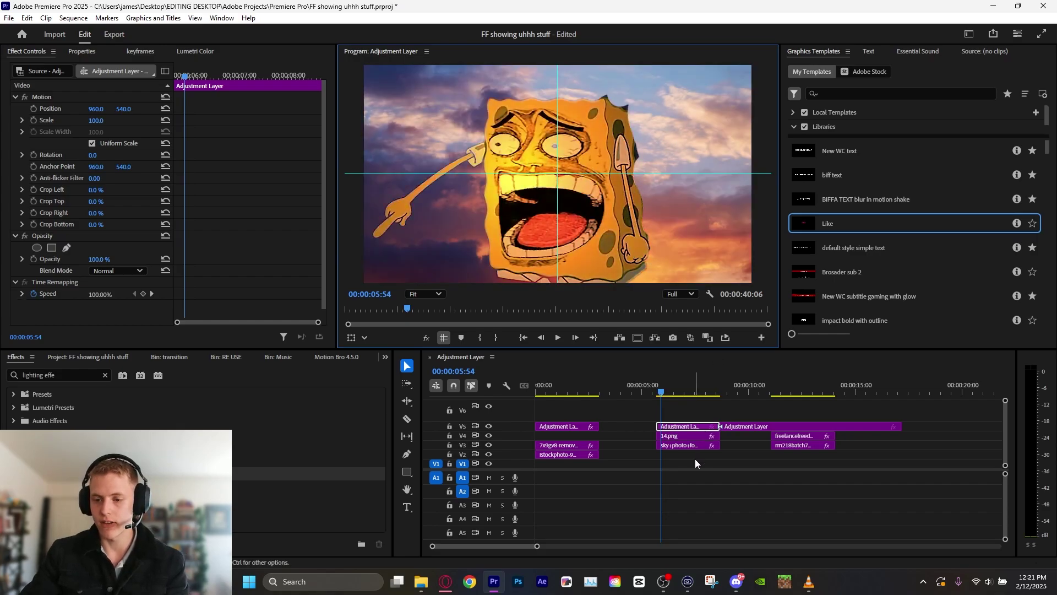
- Set the Lumetri Color contrast to 67.7 on the adjustment layer above the SpongeBob shot
{"action": "left_click", "coordinate": [692, 399]}
{"action": "left_click", "coordinate": [691, 429]}
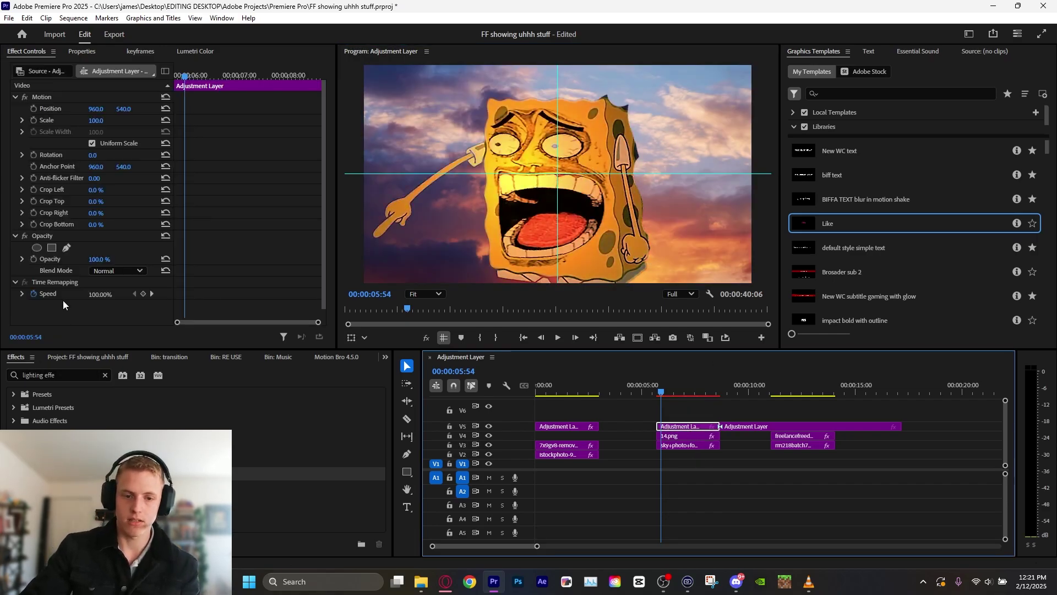
{"action": "left_click", "coordinate": [194, 51]}
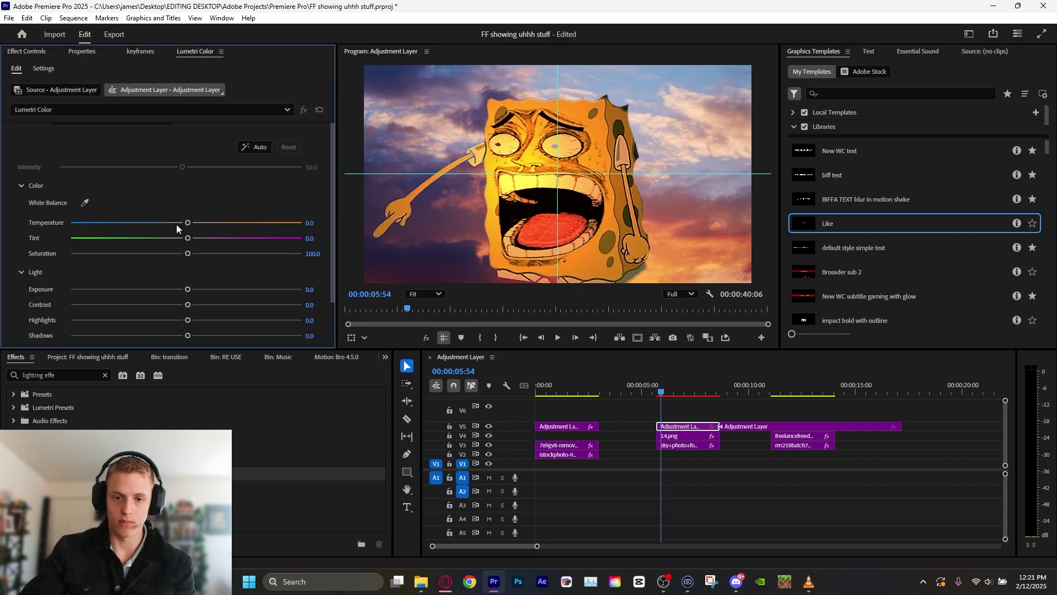
{"action": "left_click_drag", "start_coordinate": [249, 223], "coordinate": [259, 223]}
{"action": "scroll", "coordinate": [185, 269], "scroll_direction": "down", "scroll_amount": 1}
{"action": "scroll", "coordinate": [214, 267], "scroll_direction": "down", "scroll_amount": 4}
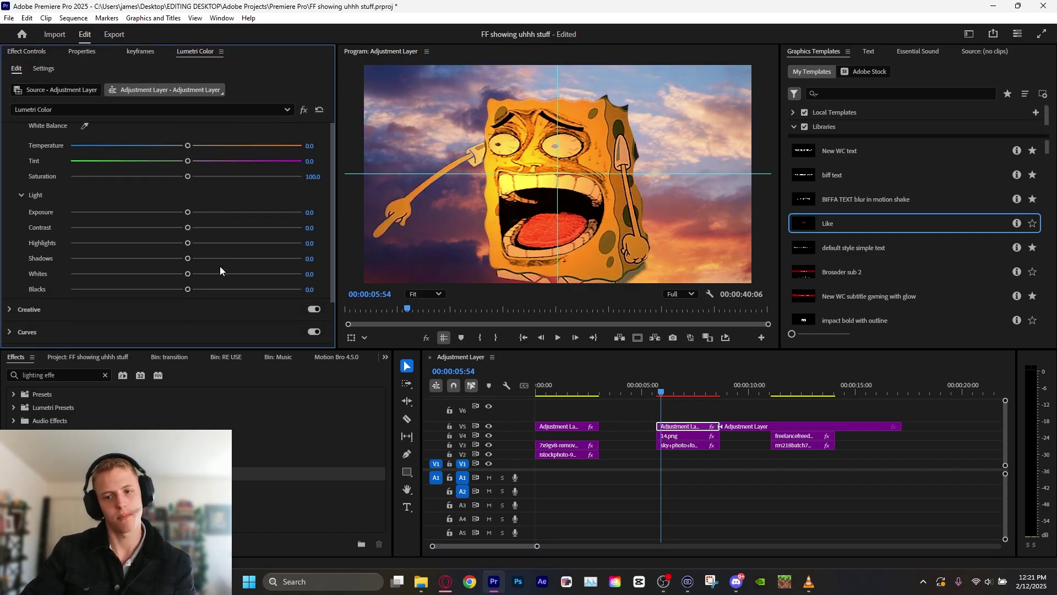
{"action": "left_click_drag", "start_coordinate": [193, 226], "coordinate": [279, 229]}
{"action": "key", "text": "ctrl+z"}
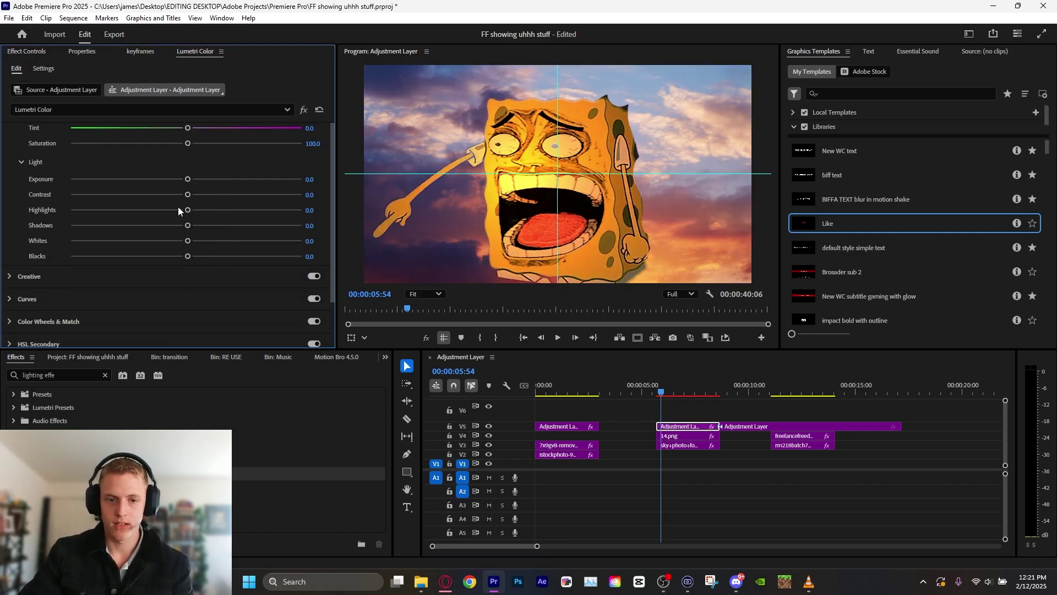
- Add a dark Lumetri Color vignette with an amount of -2.6 to the adjustment layer
{"action": "scroll", "coordinate": [187, 307], "scroll_direction": "down", "scroll_amount": 3}
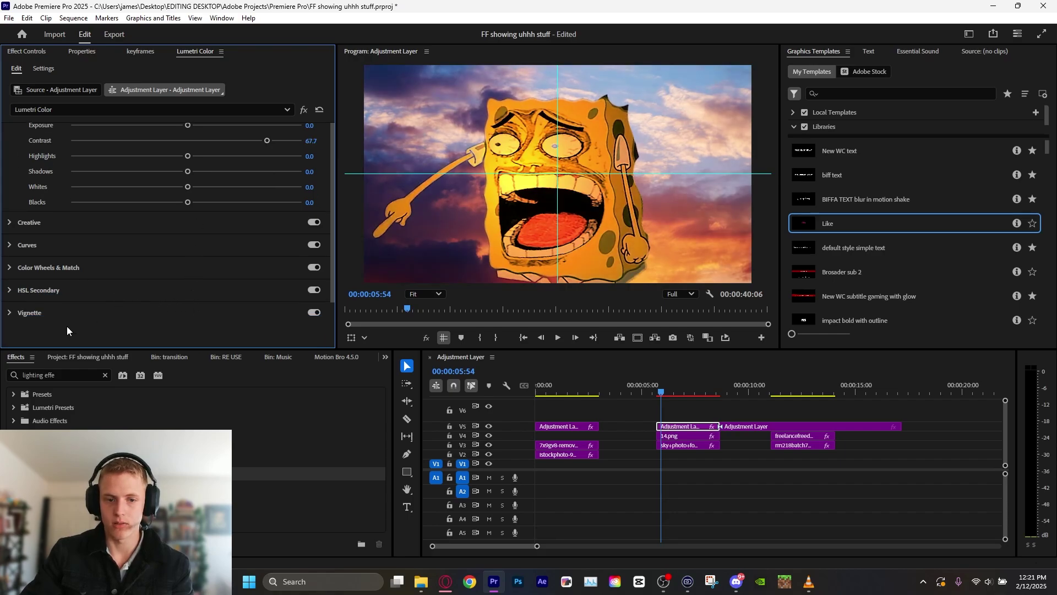
{"action": "left_click", "coordinate": [10, 313]}
{"action": "left_click_drag", "start_coordinate": [182, 265], "coordinate": [77, 265]}
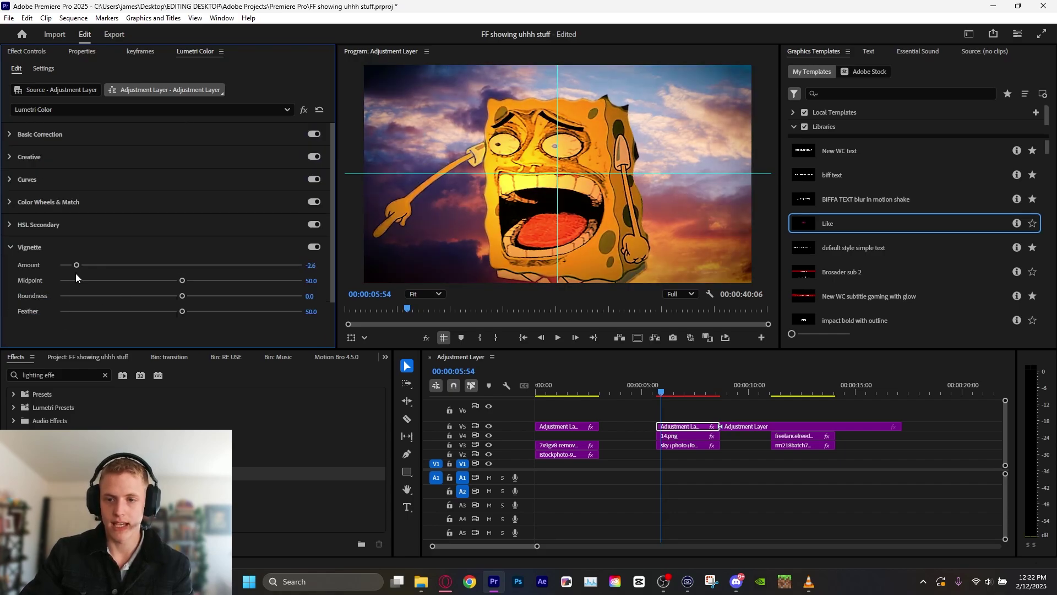
- Search the effects for "vr glow" and apply VR Glow to the adjustment layer above the SpongeBob shot
{"action": "left_click", "coordinate": [50, 375]}
{"action": "key", "text": "ctrl+a"}
{"action": "type", "text": "vr"}
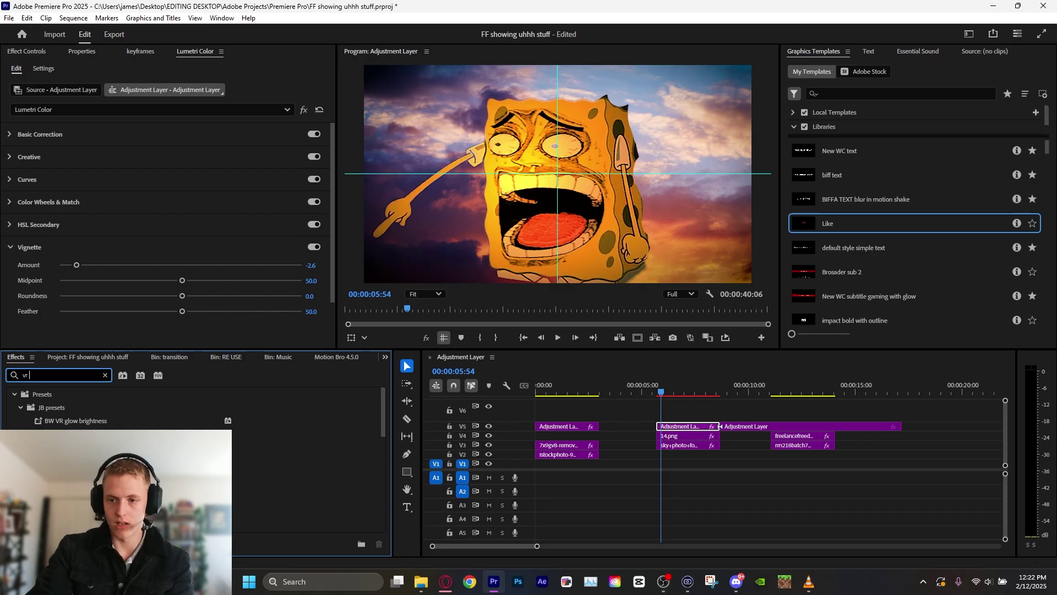
{"action": "left_click", "coordinate": [547, 170]}
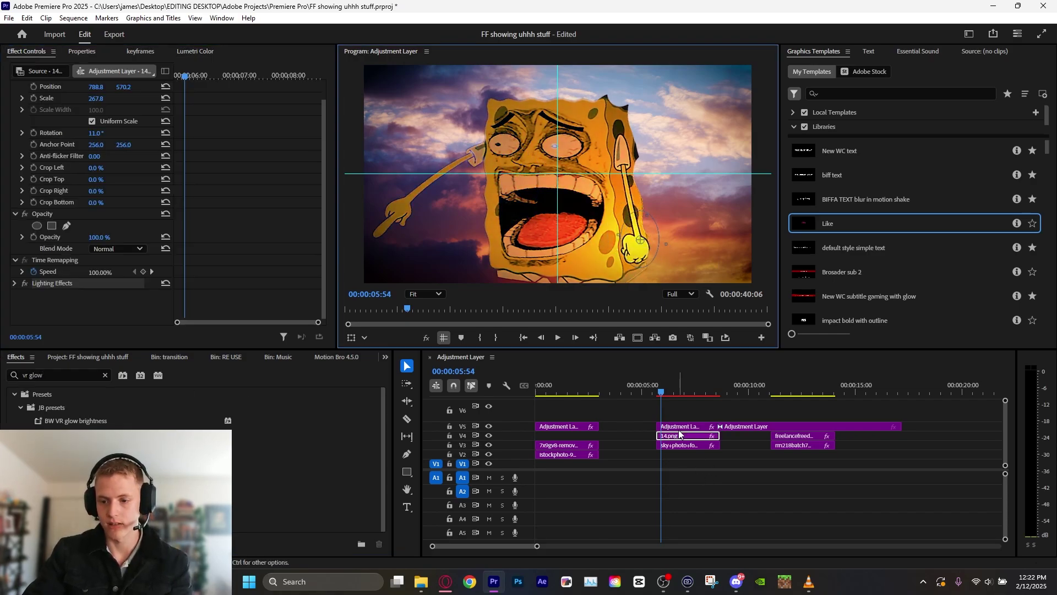
{"action": "left_click", "coordinate": [698, 427]}
- Set VR Glow's luma threshold to 0.82 and its glow saturation to 9.70
{"action": "scroll", "coordinate": [151, 211], "scroll_direction": "down", "scroll_amount": 5}
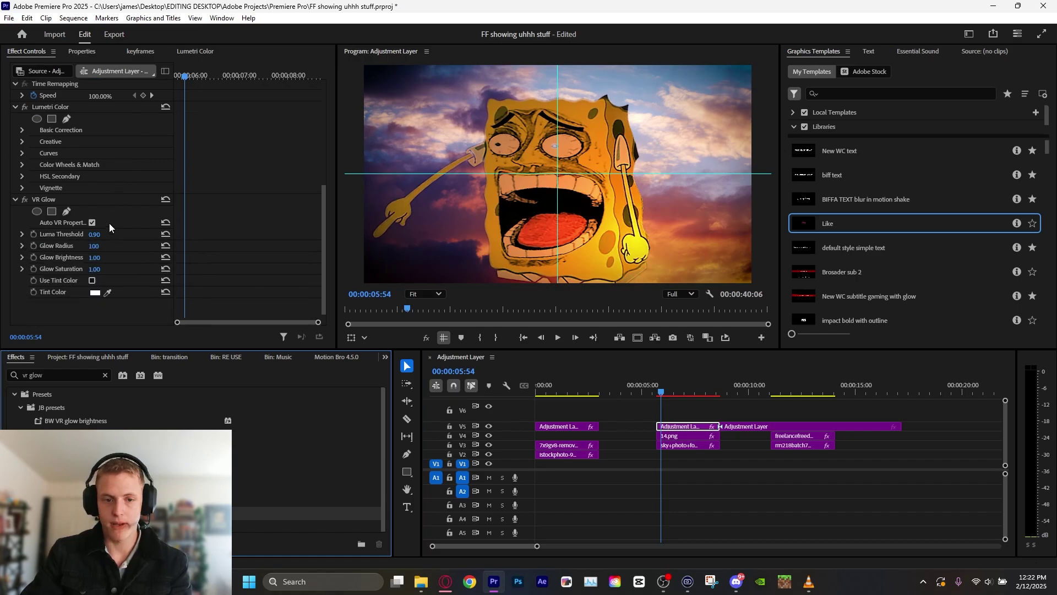
{"action": "left_click_drag", "start_coordinate": [94, 234], "coordinate": [154, 234]}
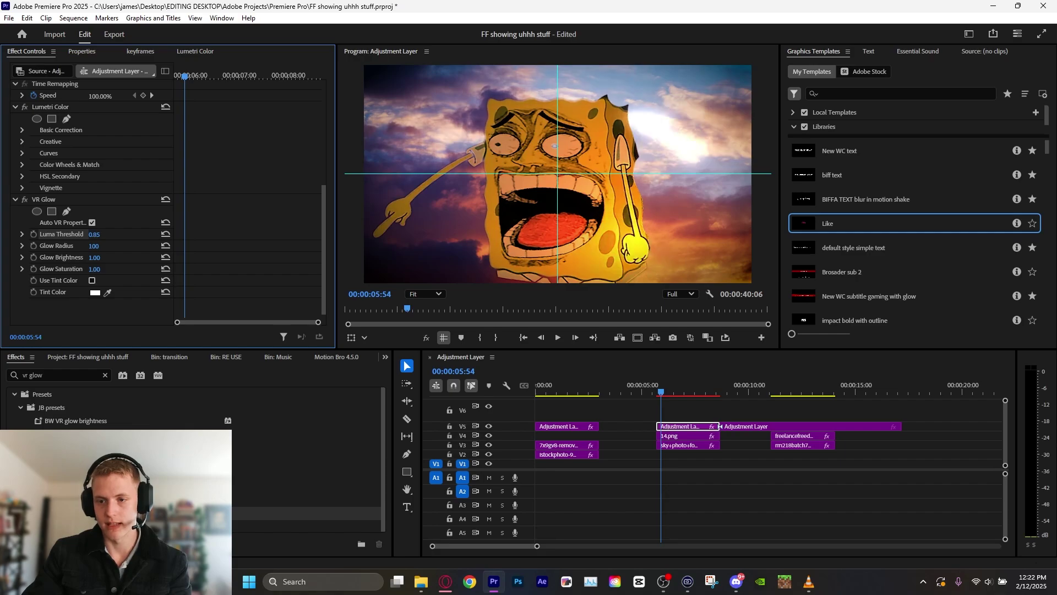
{"action": "left_click_drag", "start_coordinate": [95, 269], "coordinate": [102, 269]}
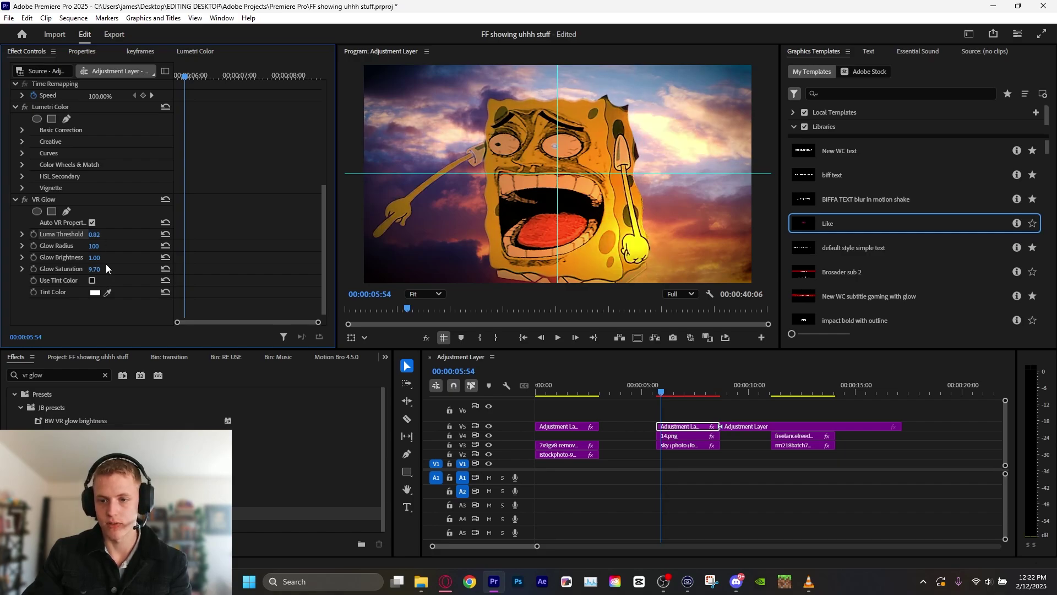
- Turn VR Glow off and on repeatedly to compare the SpongeBob shot with and without the glow
{"action": "left_click", "coordinate": [24, 201]}
{"action": "left_click", "coordinate": [24, 200]}
{"action": "left_click", "coordinate": [23, 201]}
{"action": "left_click", "coordinate": [24, 201]}
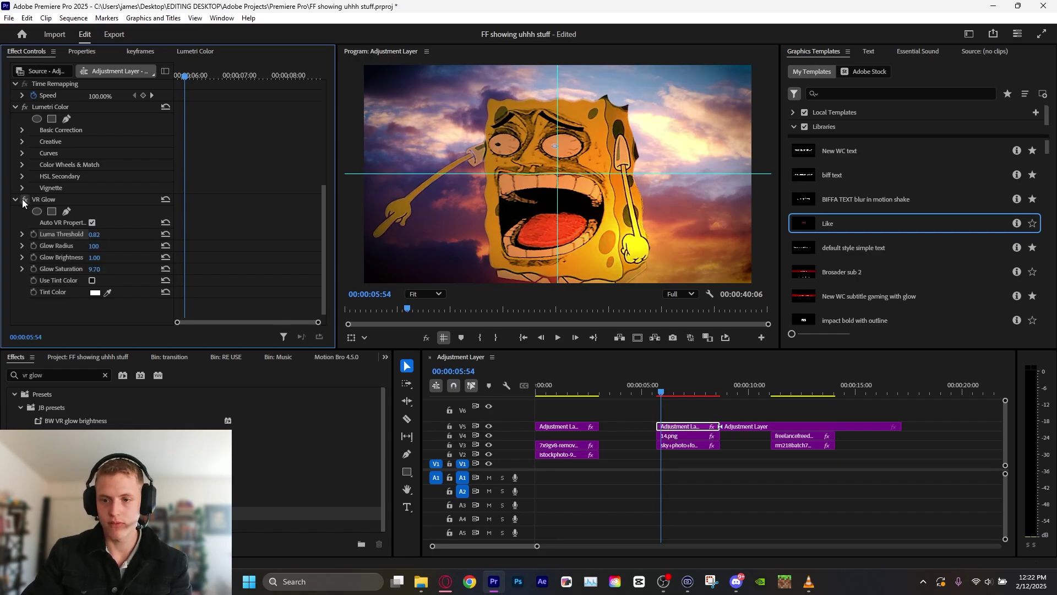
- Move the playhead to 00:00:06:56 and alternately undo and redo recent edits to compare the SpongeBob shot
{"action": "left_click", "coordinate": [694, 507]}
{"action": "left_click_drag", "start_coordinate": [662, 391], "coordinate": [683, 391]}
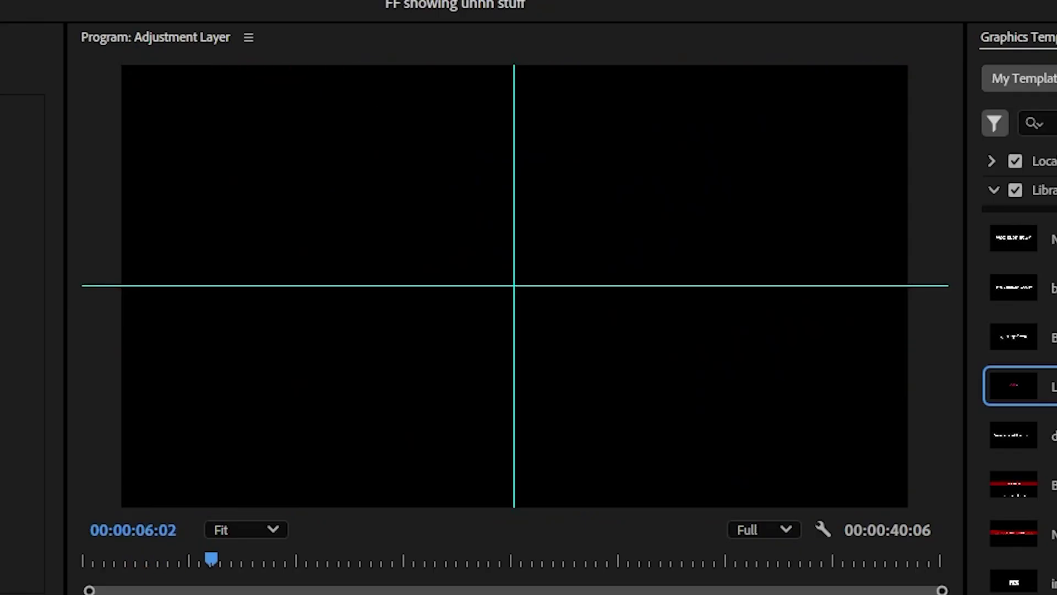
{"action": "key", "text": "ctrl+z"}
{"action": "key", "text": "ctrl+shift+z"}
{"action": "key", "text": "ctrl+z"}
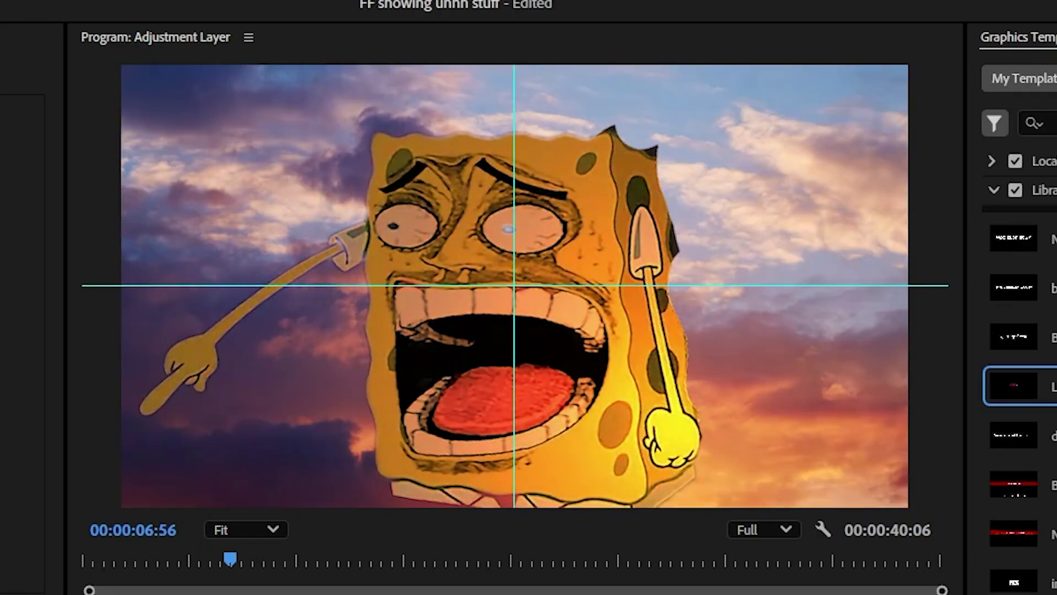
{"action": "key", "text": "ctrl+z"}
{"action": "key", "text": "ctrl+shift+z"}
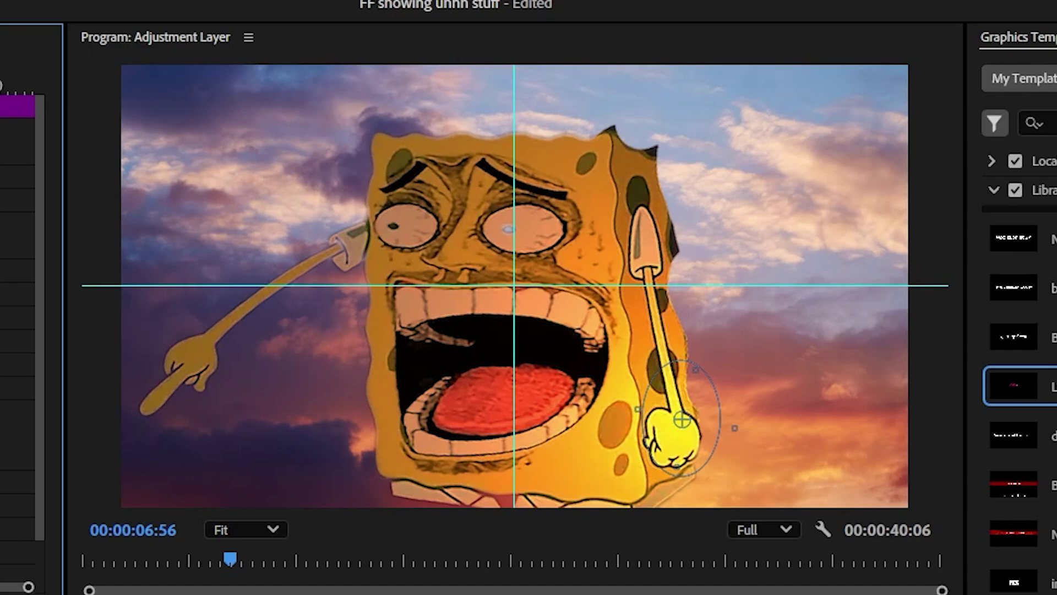
- Save the project and select the adjustment layer above the SpongeBob shot
{"action": "key", "text": "ctrl+s"}
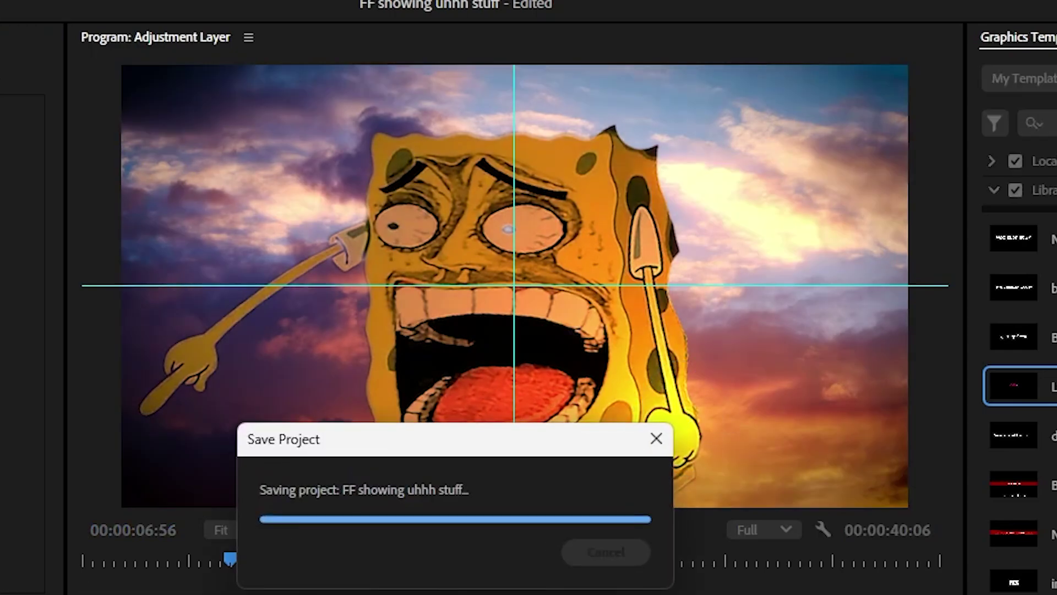
{"action": "left_click", "coordinate": [687, 426]}
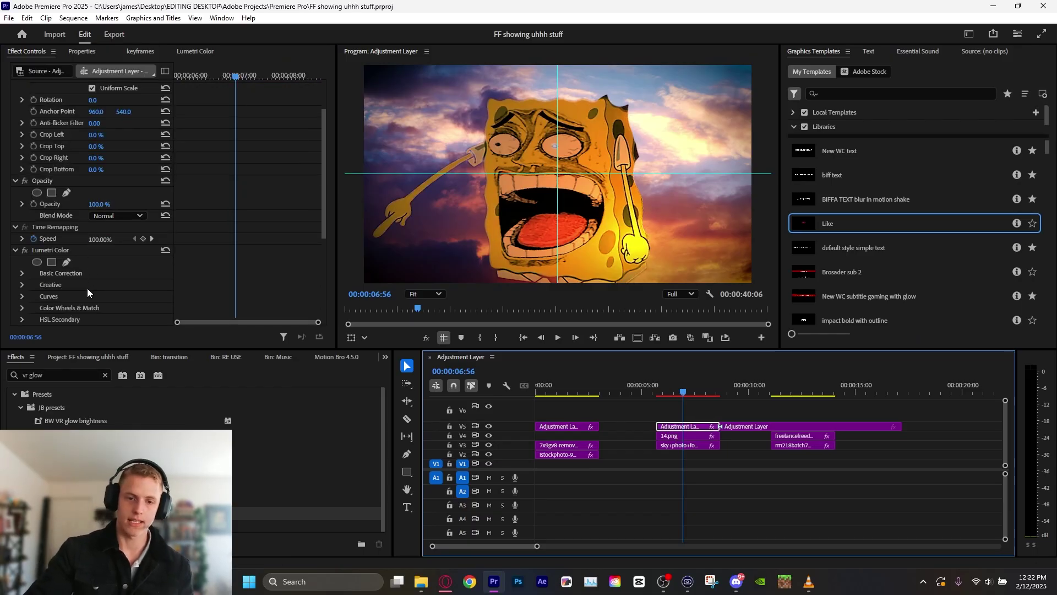
{"action": "scroll", "coordinate": [88, 289], "scroll_direction": "down", "scroll_amount": 2}
- Move the playhead to 00:00:12:16, then cut the long adjustment layer at both ends of the freelancefreedom.org title and delete the excess pieces
{"action": "left_click", "coordinate": [741, 388]}
{"action": "left_click_drag", "start_coordinate": [746, 399], "coordinate": [797, 375]}
{"action": "key", "text": "c"}
{"action": "left_click", "coordinate": [772, 427]}
{"action": "left_click", "coordinate": [835, 427]}
{"action": "key", "text": "v"}
{"action": "key", "text": "Delete"}
{"action": "left_click", "coordinate": [745, 426]}
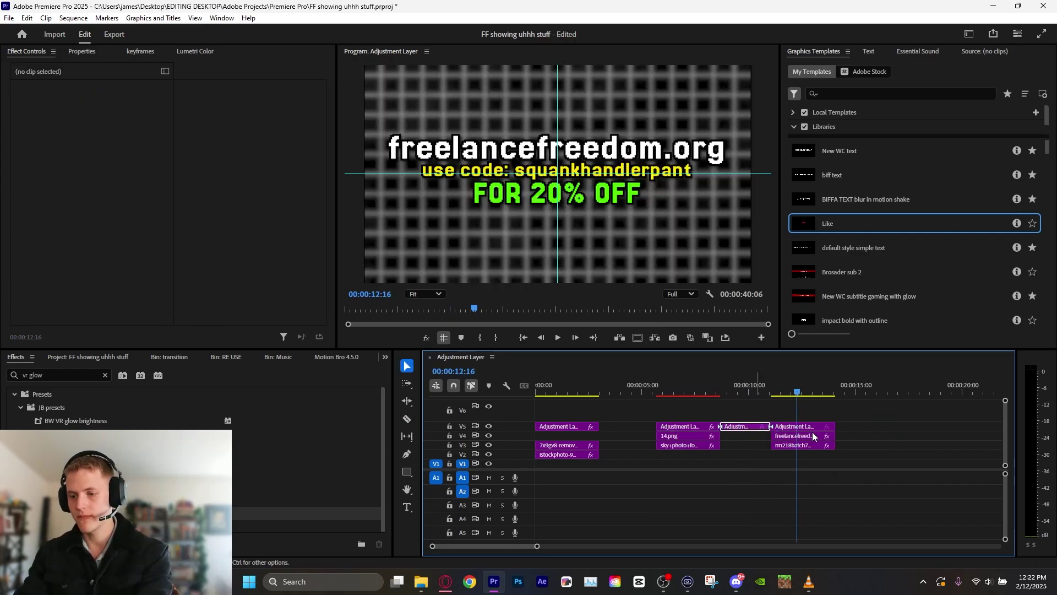
{"action": "key", "text": "Delete"}
- Search the effects for "lens", try the "Lens blur vig + glow + RGB" preset on the title's adjustment layer, and undo it
{"action": "left_click", "coordinate": [804, 427]}
{"action": "type", "text": "lens"}
{"action": "left_click_drag", "start_coordinate": [88, 434], "coordinate": [818, 426]}
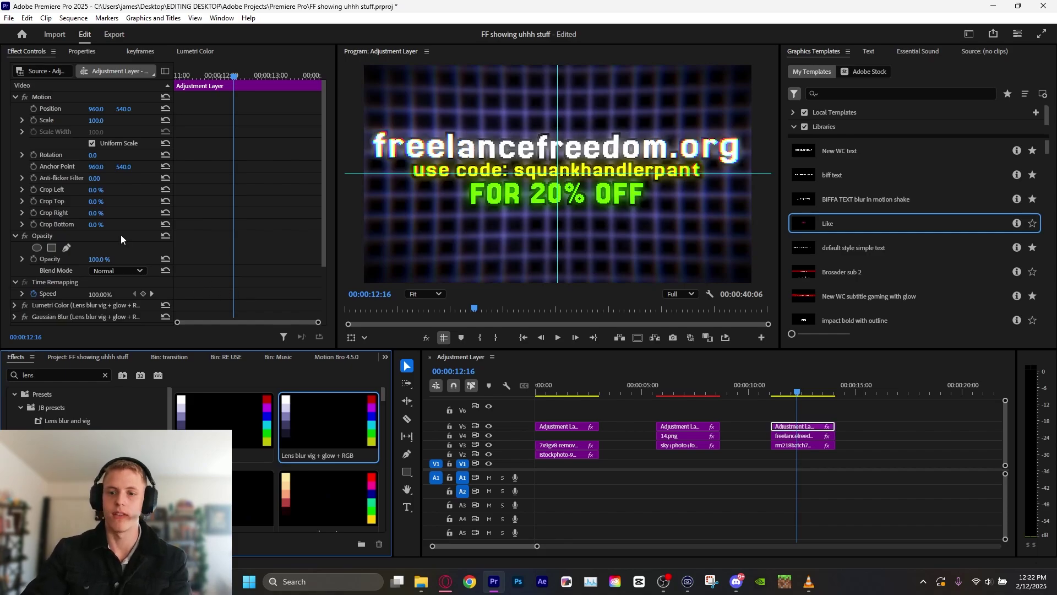
{"action": "key", "text": "ctrl+z"}
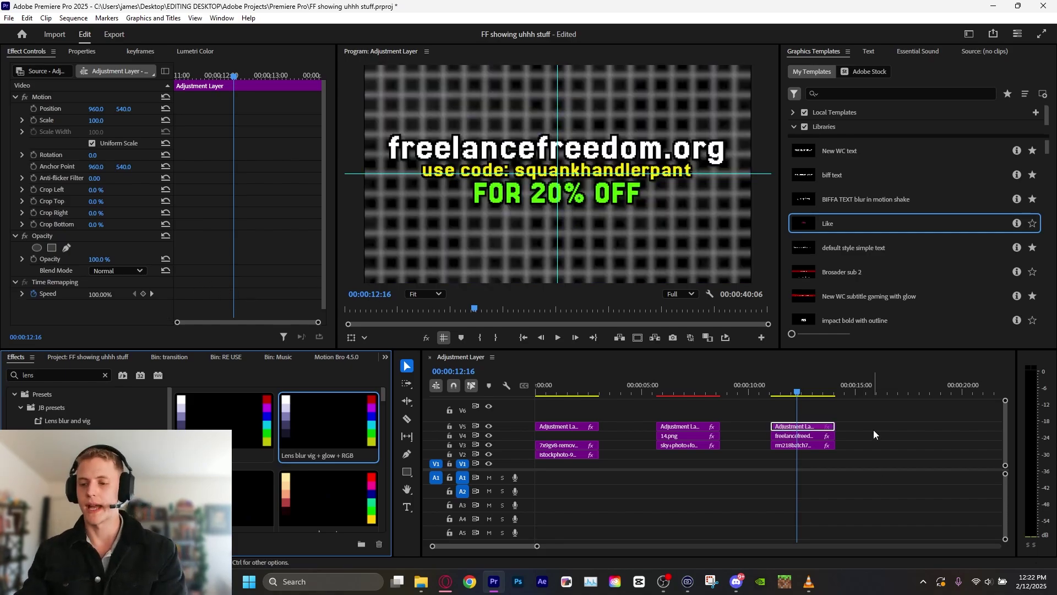
{"action": "key", "text": "ctrl+s"}
{"action": "left_click", "coordinate": [799, 429]}
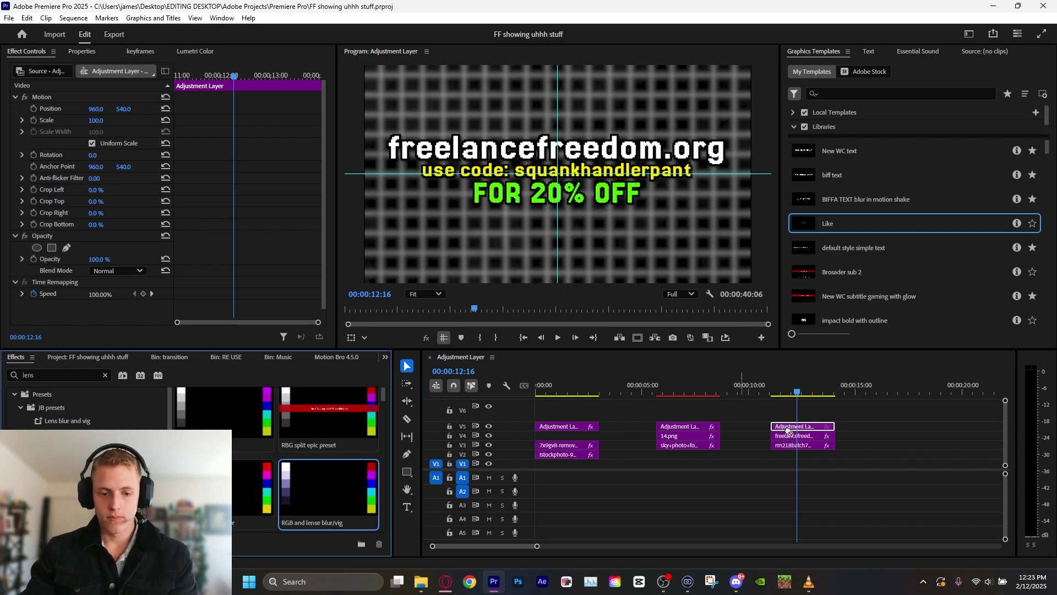
{"action": "left_click_drag", "start_coordinate": [813, 429], "coordinate": [813, 428]}
{"action": "key", "text": "ctrl+z"}
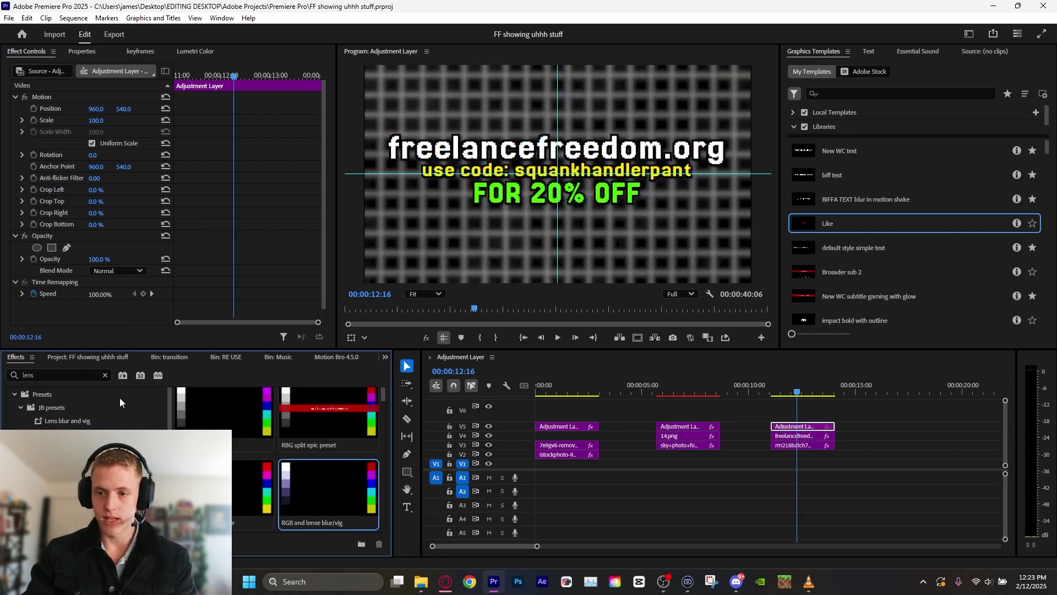
- In Lumetri Color, set the title adjustment layer's vignette amount to -3.0, temperature to -56.8 and contrast to 50.1
{"action": "left_click", "coordinate": [202, 51]}
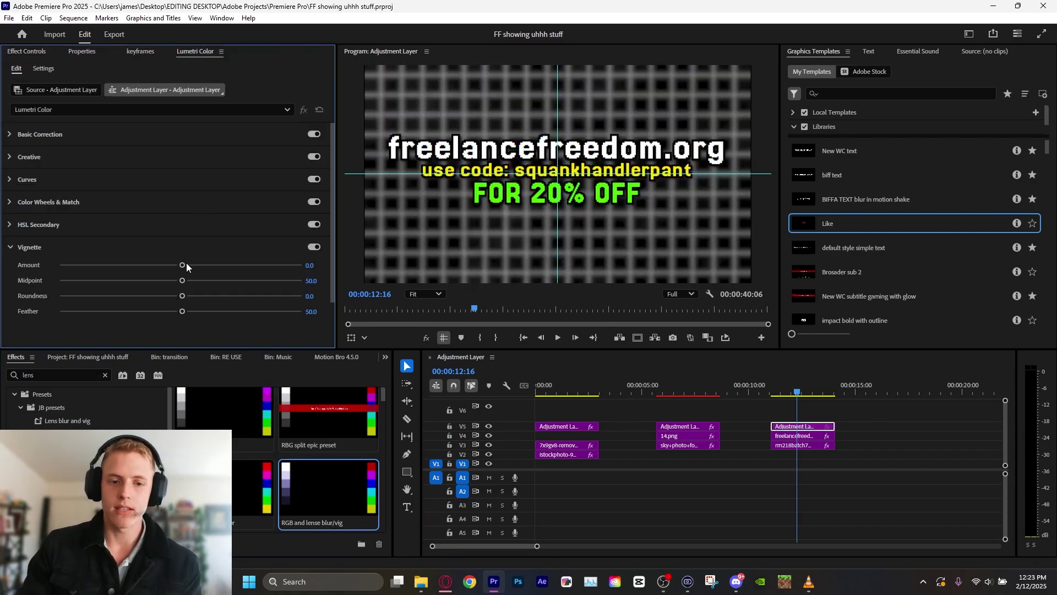
{"action": "left_click_drag", "start_coordinate": [122, 267], "coordinate": [59, 272]}
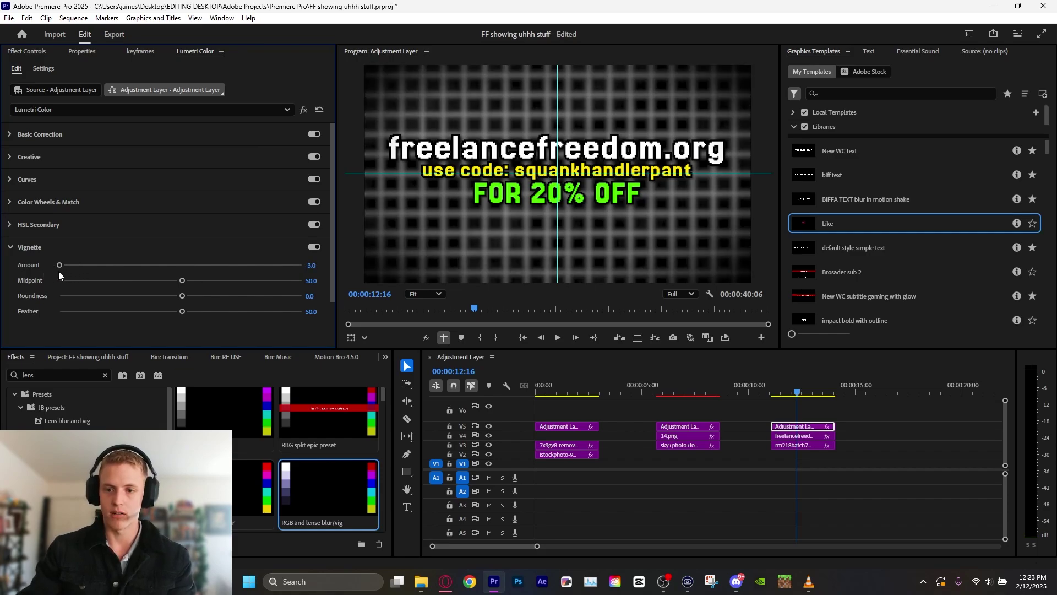
{"action": "left_click", "coordinate": [12, 134]}
{"action": "scroll", "coordinate": [168, 254], "scroll_direction": "down", "scroll_amount": 4}
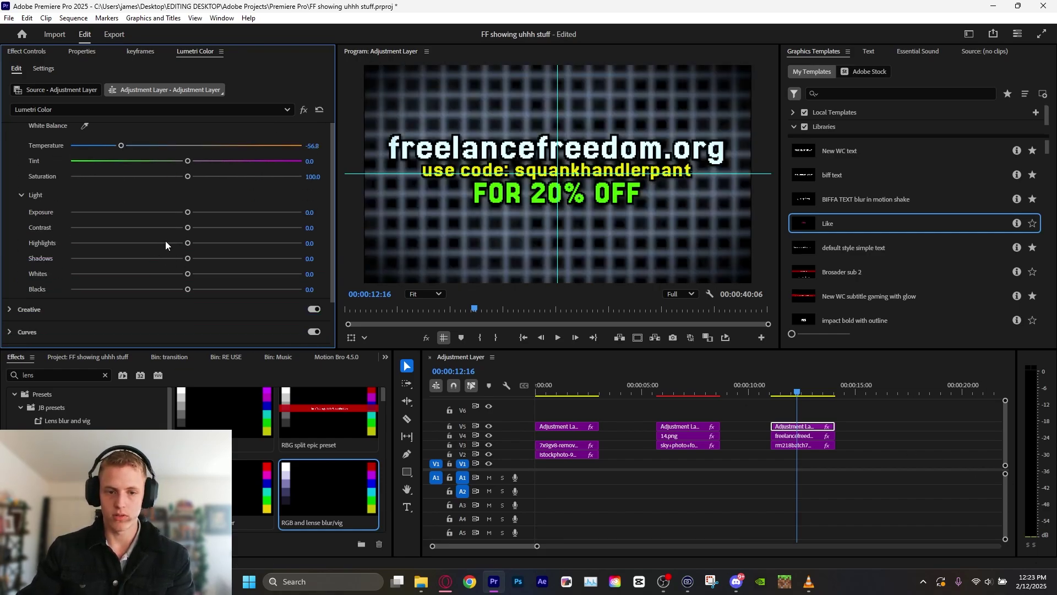
{"action": "scroll", "coordinate": [160, 262], "scroll_direction": "down", "scroll_amount": 2}
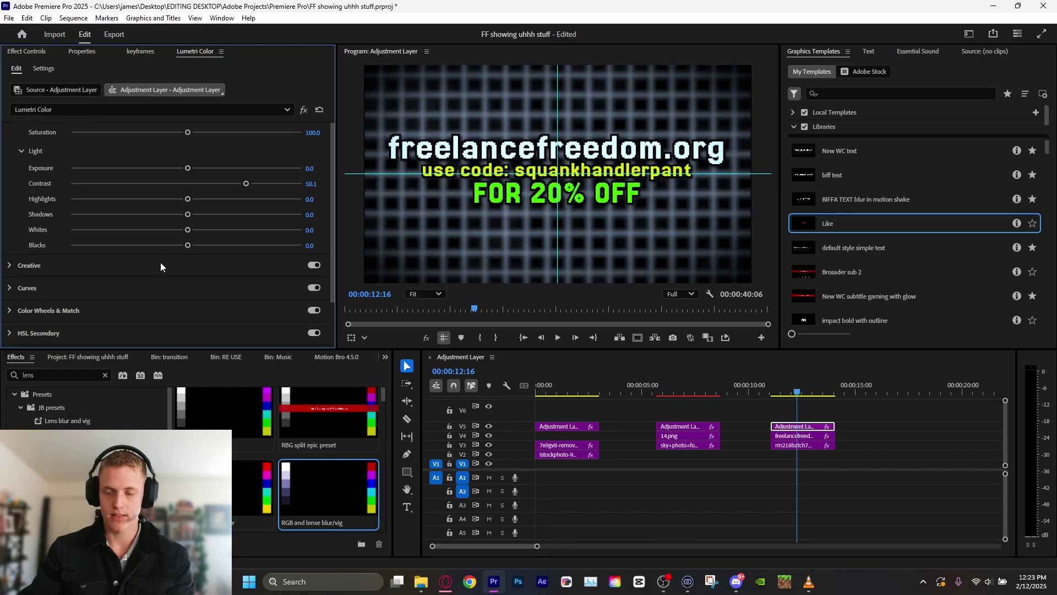
- Search the effects for "vr glow" and apply VR Glow to the adjustment layer above the title
{"action": "left_click", "coordinate": [58, 375]}
{"action": "type", "text": "vr glow"}
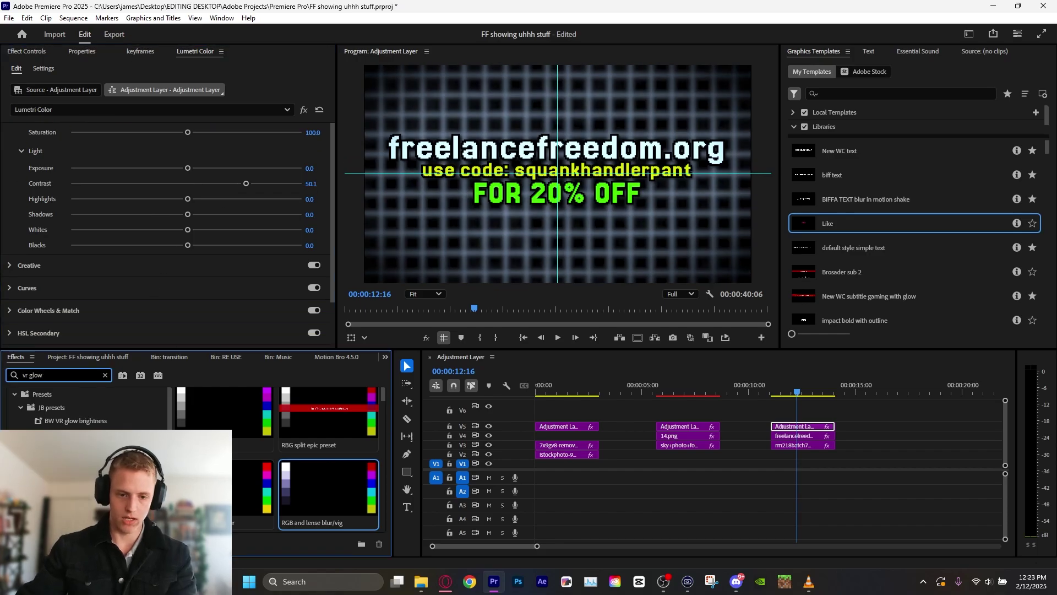
{"action": "left_click_drag", "start_coordinate": [83, 513], "coordinate": [806, 428]}
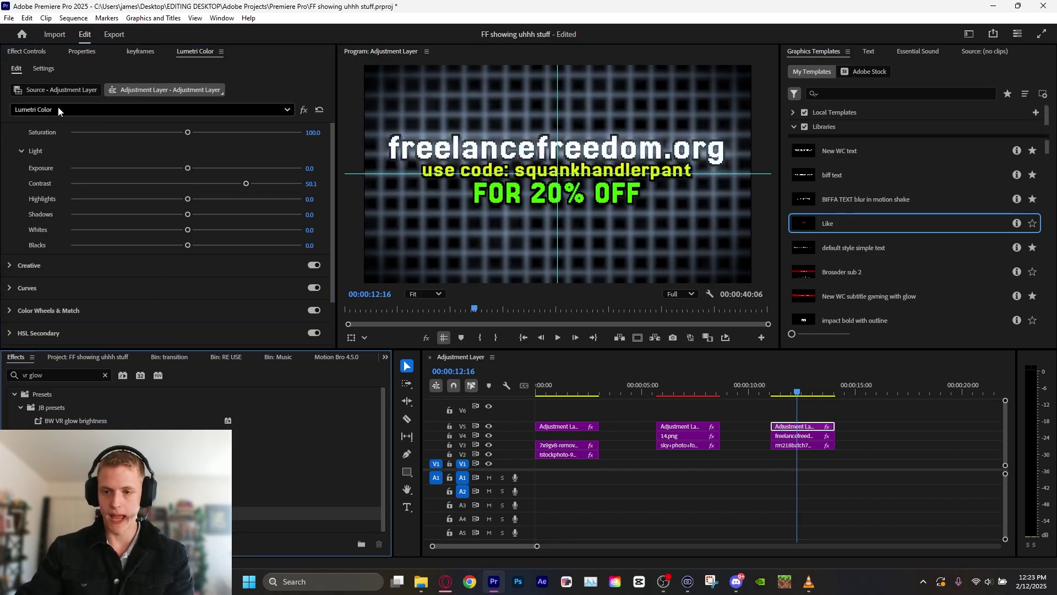
- Set VR Glow's luma threshold to 0.47, glow radius to 100, glow brightness to 1.40 and glow saturation to 10.00
{"action": "left_click", "coordinate": [27, 51]}
{"action": "scroll", "coordinate": [118, 248], "scroll_direction": "down", "scroll_amount": 4}
{"action": "left_click_drag", "start_coordinate": [94, 245], "coordinate": [74, 245]}
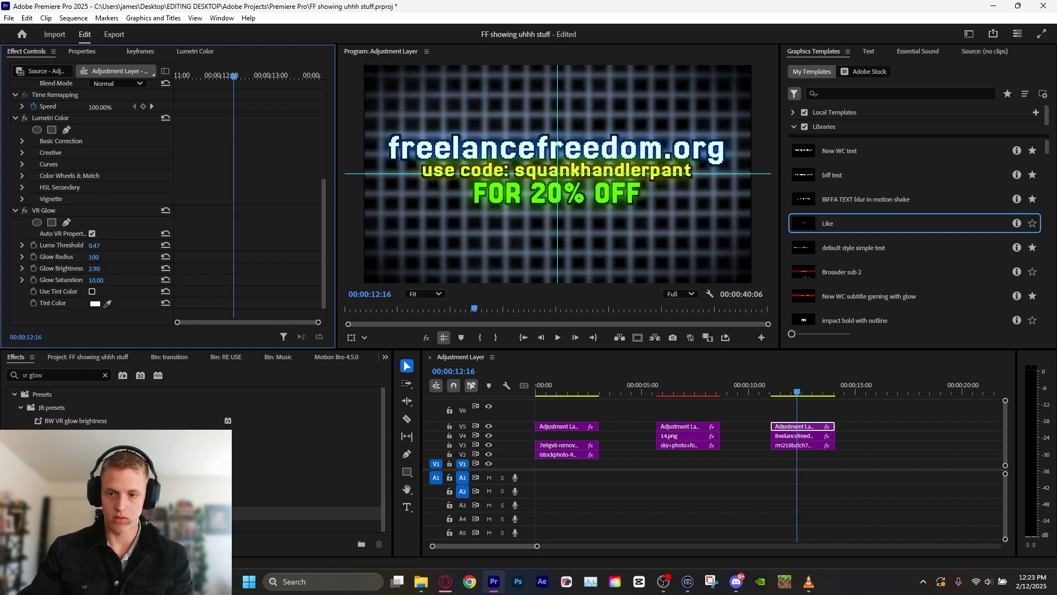
{"action": "mouse_move", "coordinate": [94, 268]}
{"action": "left_mouse_down"}
{"action": "mouse_move", "coordinate": [110, 268]}
{"action": "mouse_move", "coordinate": [86, 268]}
{"action": "left_mouse_up"}
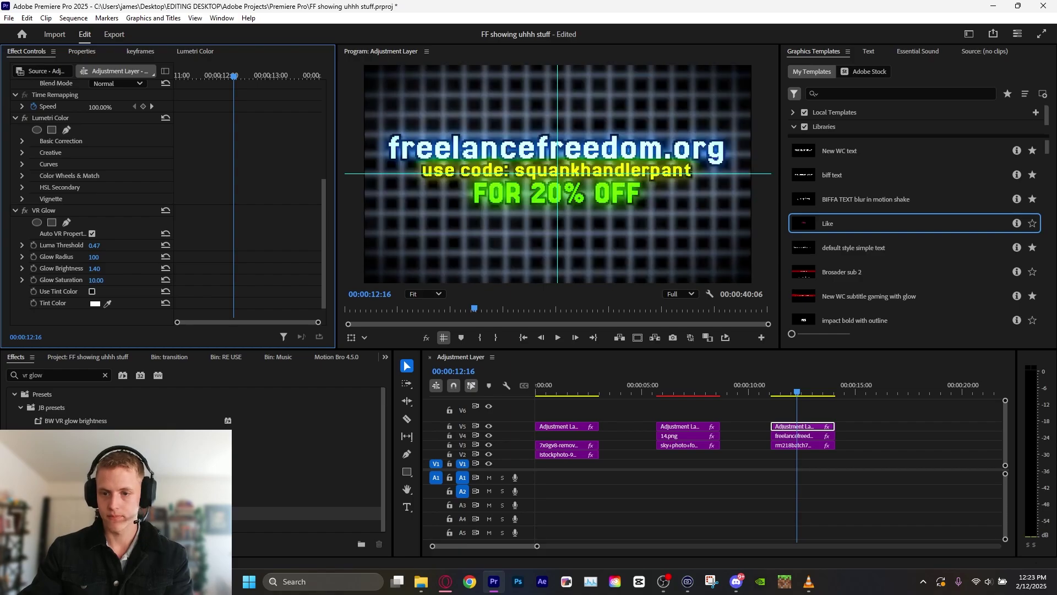
- Set the title adjustment layer's Lumetri Color temperature to -5.5 and return to its effect controls
{"action": "scroll", "coordinate": [85, 229], "scroll_direction": "up", "scroll_amount": 6}
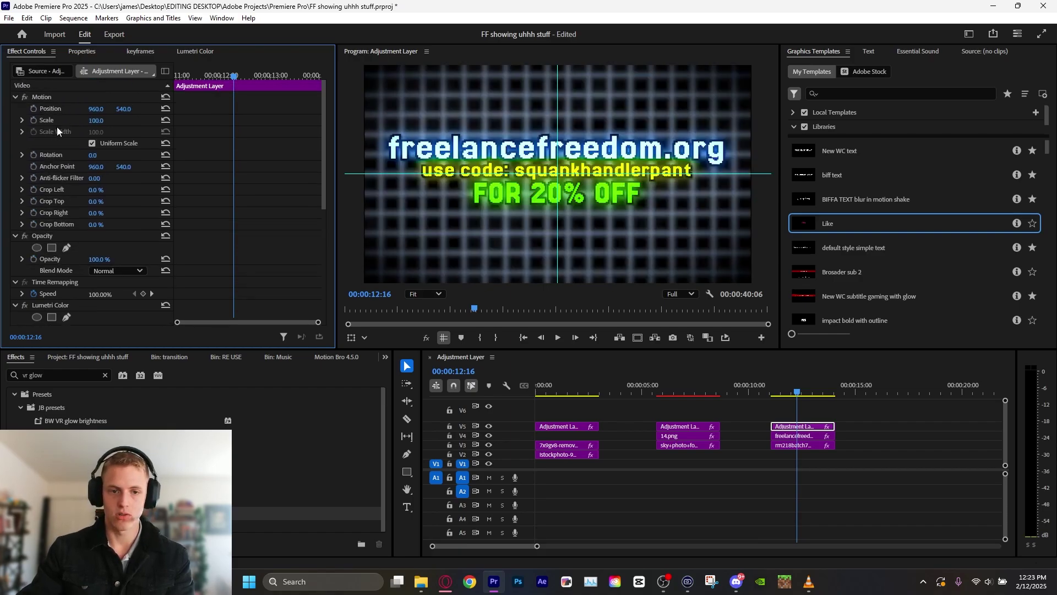
{"action": "left_click", "coordinate": [187, 51]}
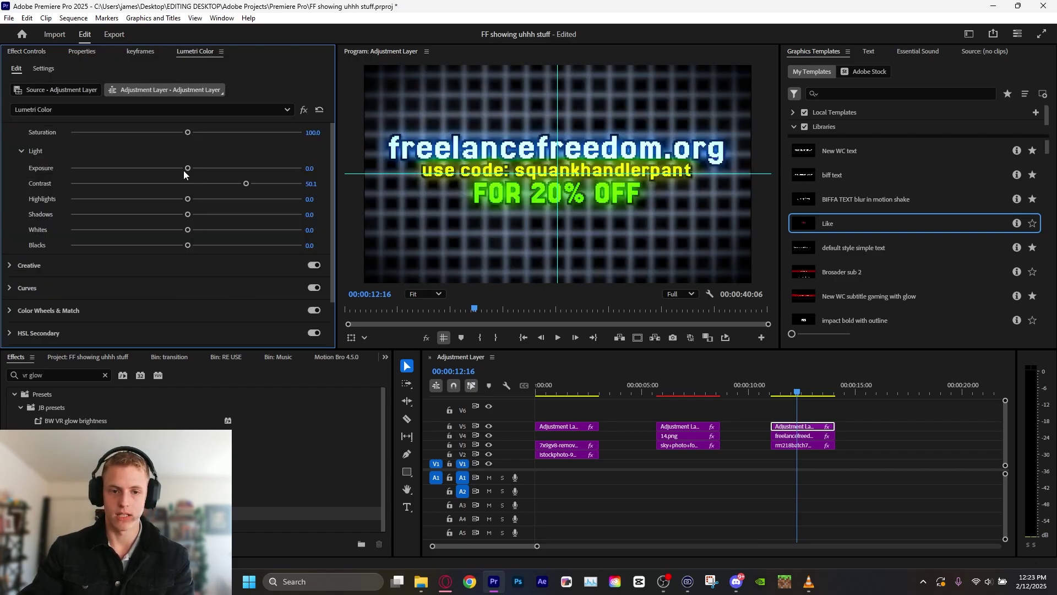
{"action": "scroll", "coordinate": [184, 170], "scroll_direction": "up", "scroll_amount": 3}
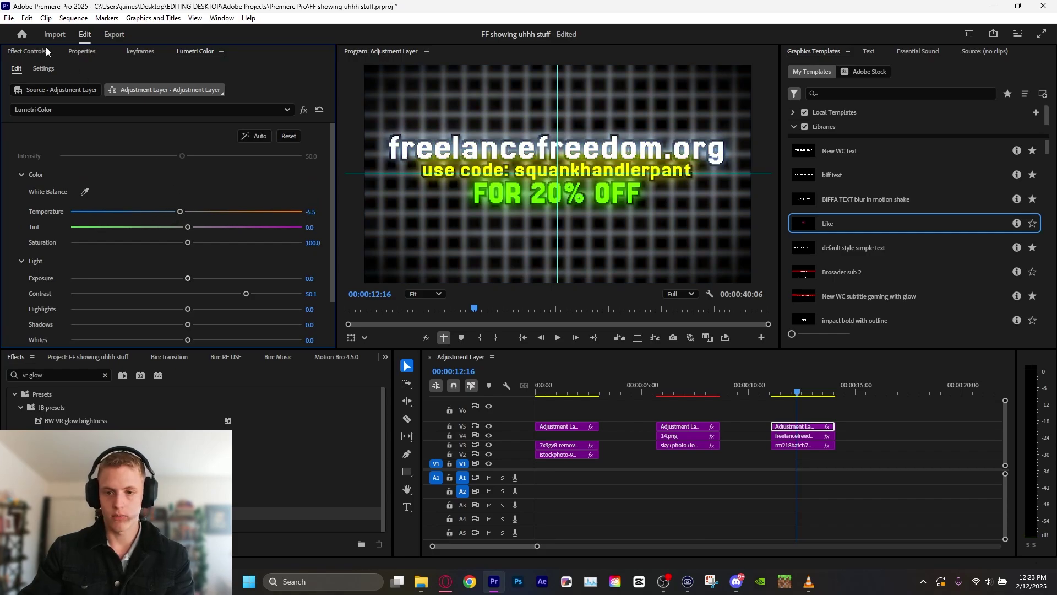
{"action": "left_click", "coordinate": [33, 57]}
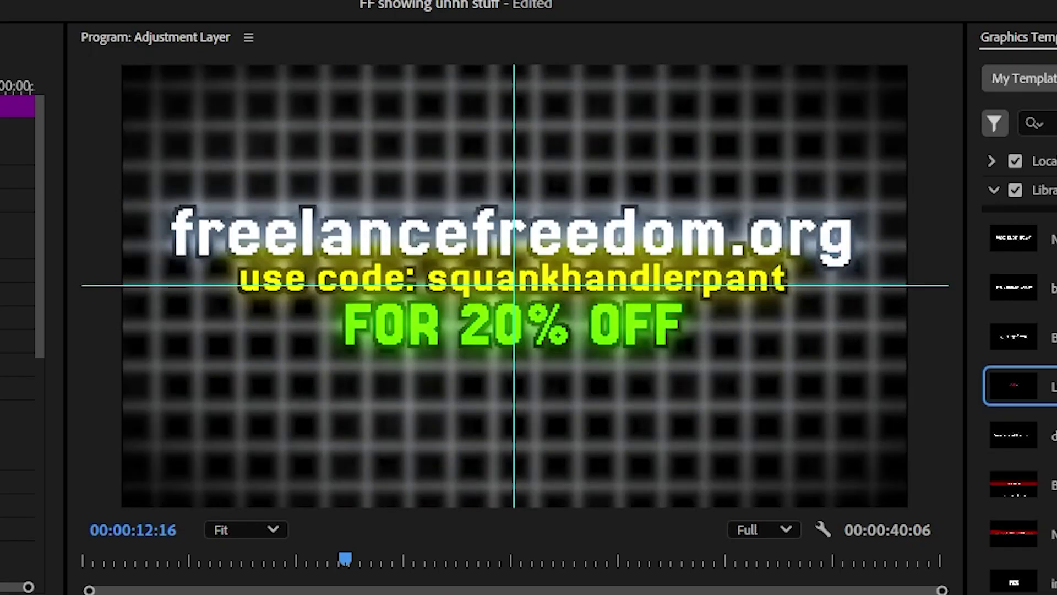
- Search the effects for "lighting eff" and apply Lighting Effects to the grid background clip beneath the title
{"action": "key", "text": "ctrl+shift+a"}
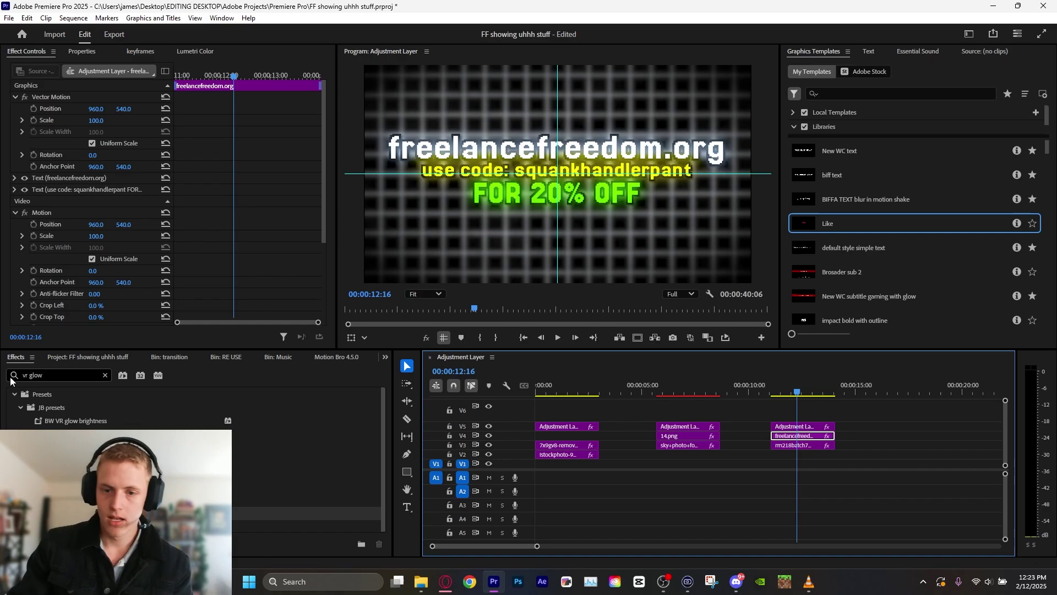
{"action": "double_click", "coordinate": [32, 375]}
{"action": "type", "text": "ligh"}
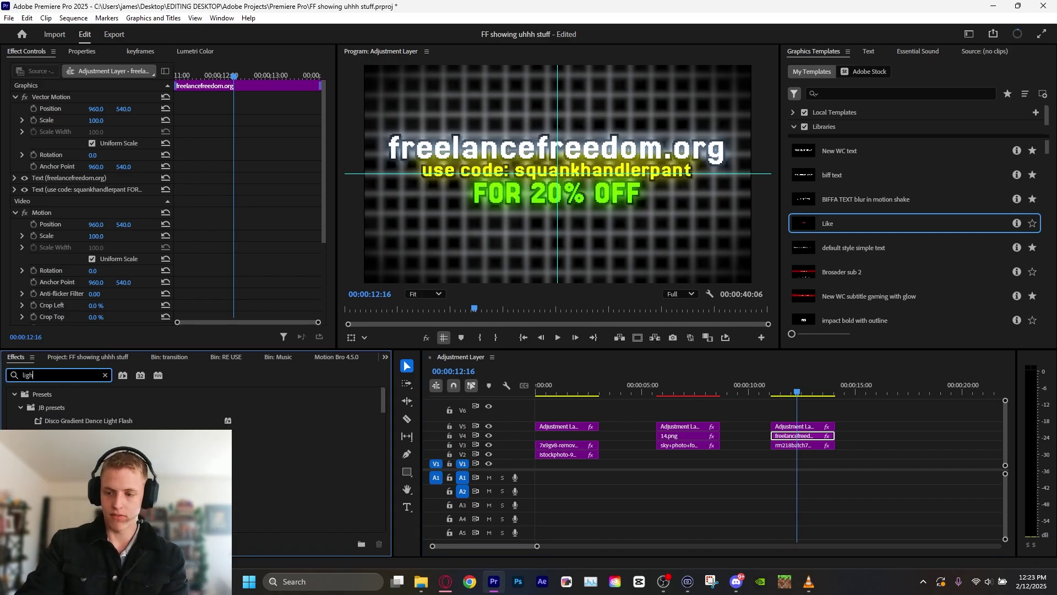
{"action": "type", "text": "ting eff"}
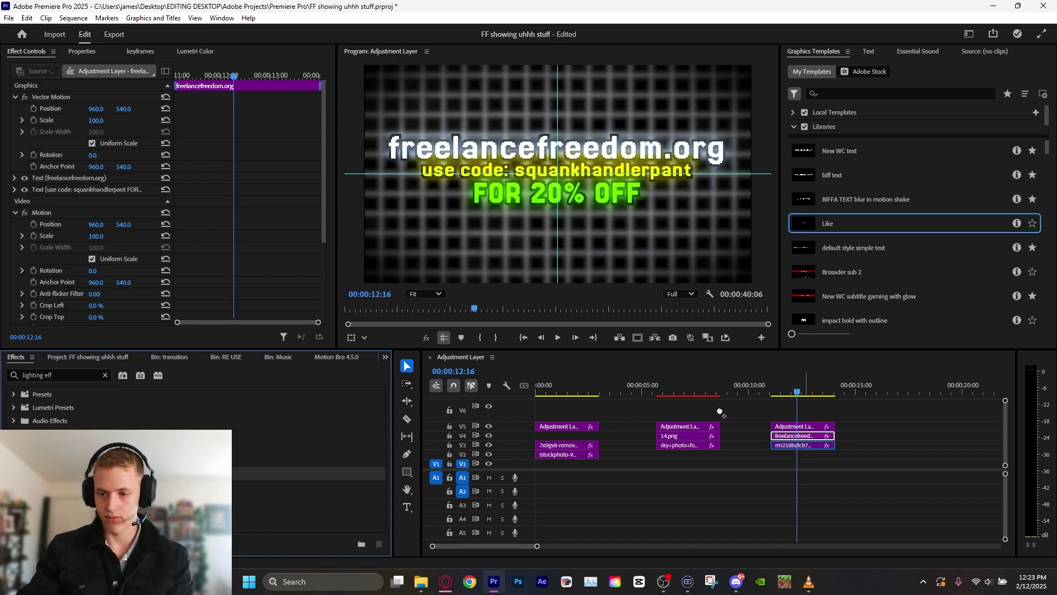
{"action": "left_click_drag", "start_coordinate": [720, 410], "coordinate": [799, 445]}
{"action": "scroll", "coordinate": [95, 263], "scroll_direction": "down", "scroll_amount": 3}
- Try reshaping and centering the background's default spotlight behind the title, and undo the reshaping
{"action": "left_click", "coordinate": [52, 253]}
{"action": "scroll", "coordinate": [539, 172], "scroll_direction": "down", "scroll_amount": 2}
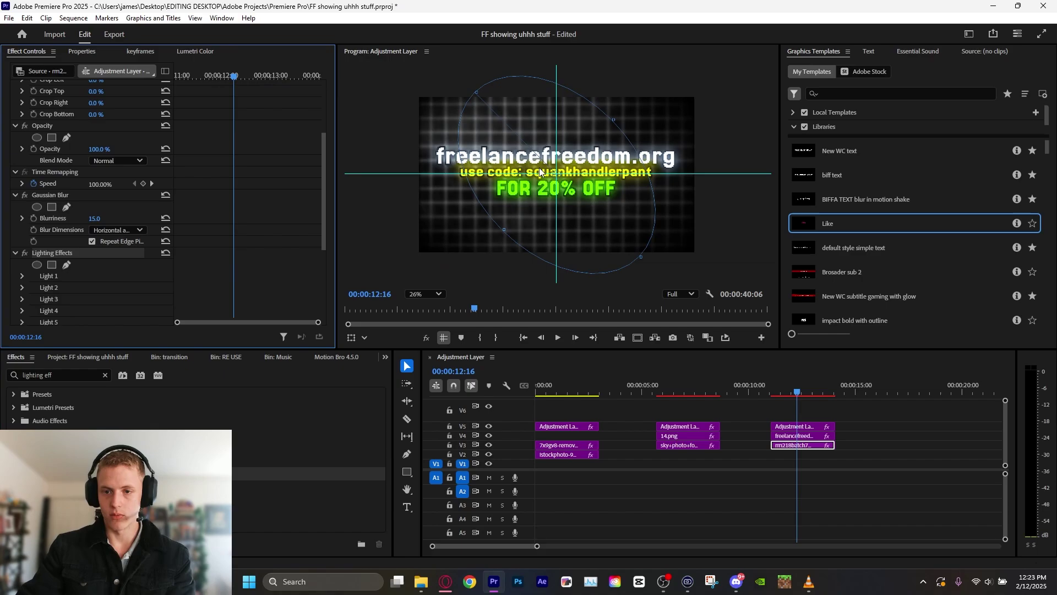
{"action": "left_click_drag", "start_coordinate": [477, 97], "coordinate": [500, 115]}
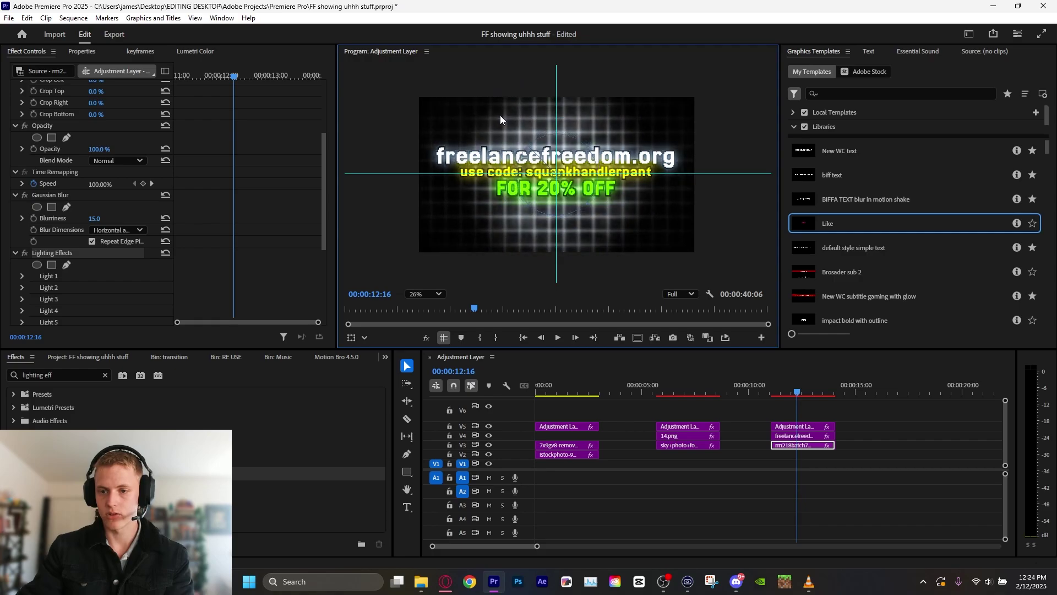
{"action": "mouse_move", "coordinate": [556, 173]}
{"action": "left_mouse_down"}
{"action": "mouse_move", "coordinate": [566, 181]}
{"action": "mouse_move", "coordinate": [558, 171]}
{"action": "left_mouse_up"}
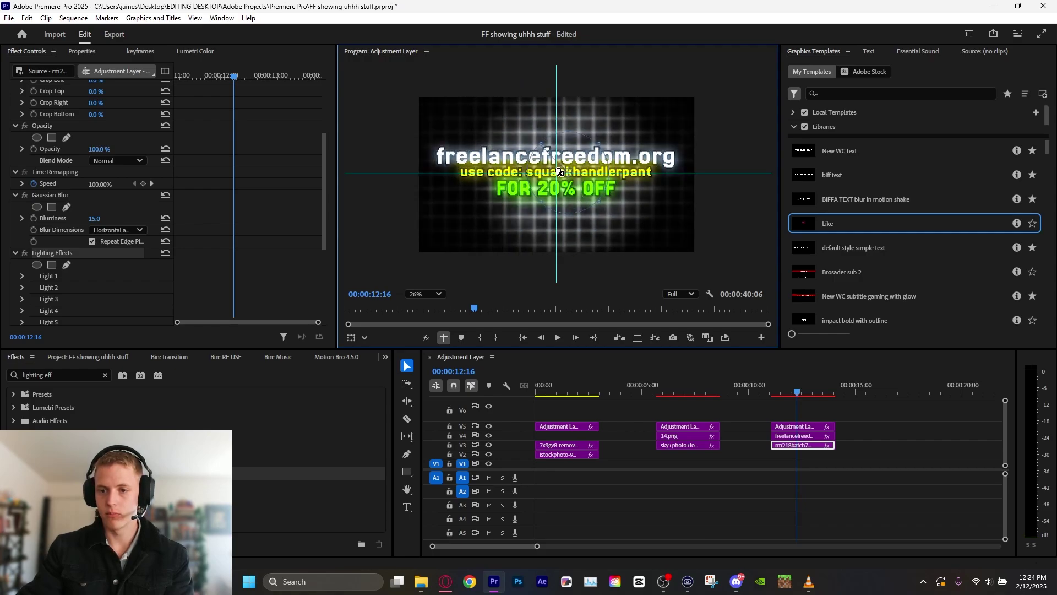
{"action": "left_click", "coordinate": [113, 233]}
{"action": "left_click", "coordinate": [28, 268]}
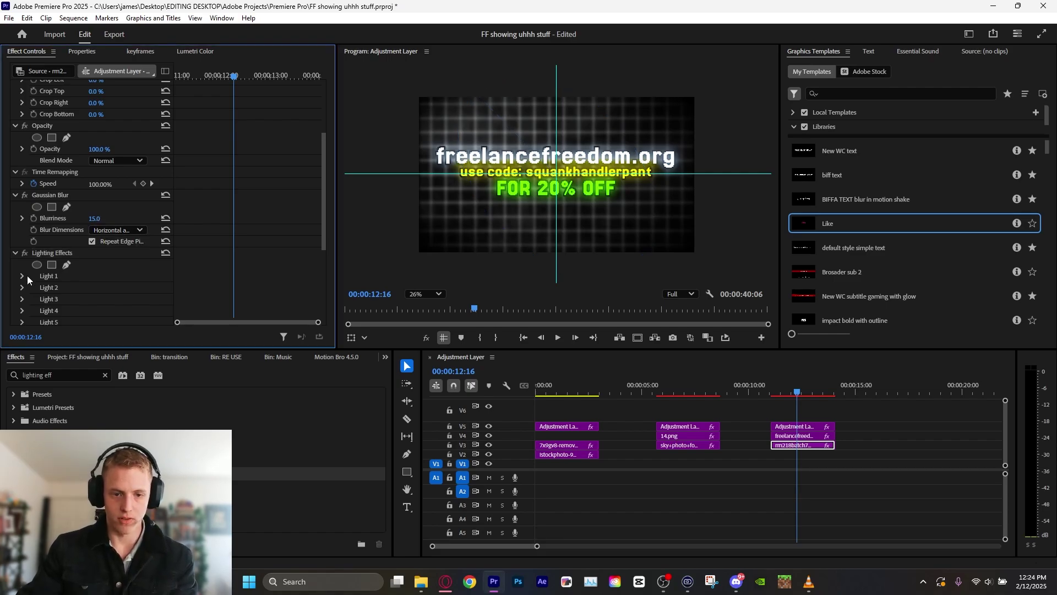
- Change Light 1 of the background's Lighting Effects to the Omni light type
{"action": "left_click", "coordinate": [27, 275]}
{"action": "left_click", "coordinate": [118, 287]}
{"action": "left_click", "coordinate": [118, 330]}
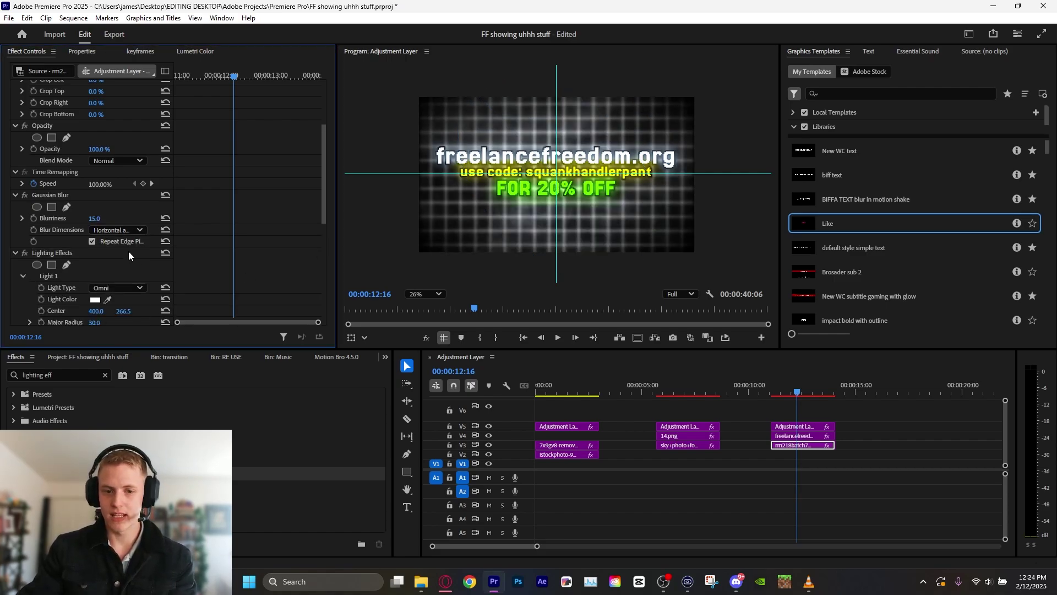
- Set Light 1's center to 404.8, 250.5, its major radius to 22.1 and its intensity to 69.0
{"action": "left_click_drag", "start_coordinate": [582, 176], "coordinate": [625, 170]}
{"action": "scroll", "coordinate": [150, 283], "scroll_direction": "down", "scroll_amount": 3}
{"action": "mouse_move", "coordinate": [94, 269]}
{"action": "left_mouse_down"}
{"action": "mouse_move", "coordinate": [109, 268]}
{"action": "mouse_move", "coordinate": [97, 269]}
{"action": "left_mouse_up"}
{"action": "scroll", "coordinate": [103, 286], "scroll_direction": "down", "scroll_amount": 5}
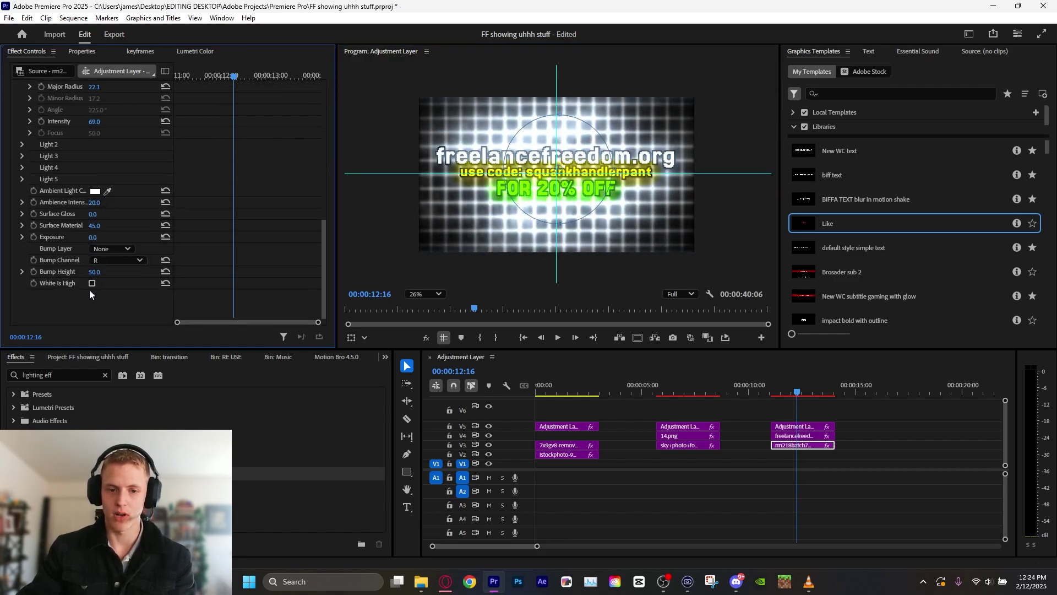
{"action": "scroll", "coordinate": [561, 184], "scroll_direction": "up", "scroll_amount": 4}
{"action": "scroll", "coordinate": [561, 186], "scroll_direction": "down", "scroll_amount": 3}
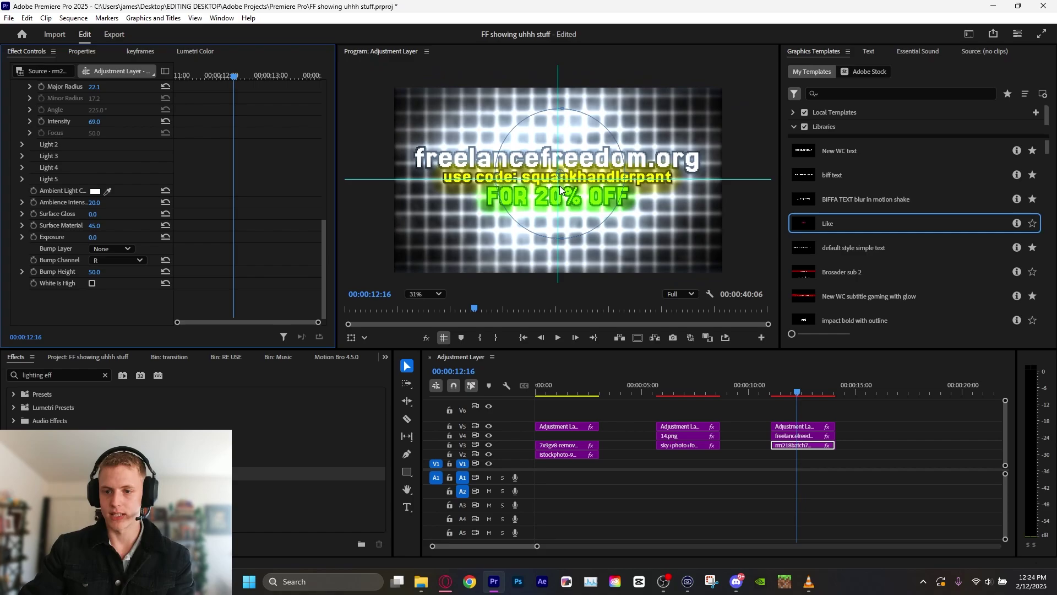
- Make the background's ambient light red with an intensity of 100.0, and set surface gloss to -100.0 and exposure to -28.0
{"action": "left_click", "coordinate": [96, 191]}
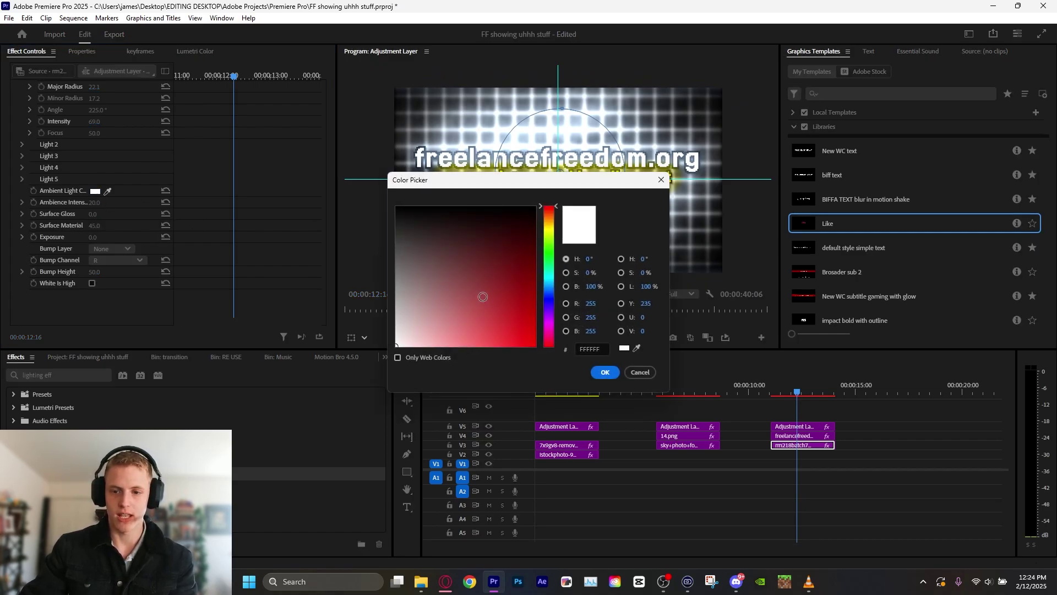
{"action": "left_click", "coordinate": [533, 215]}
{"action": "left_click", "coordinate": [606, 373]}
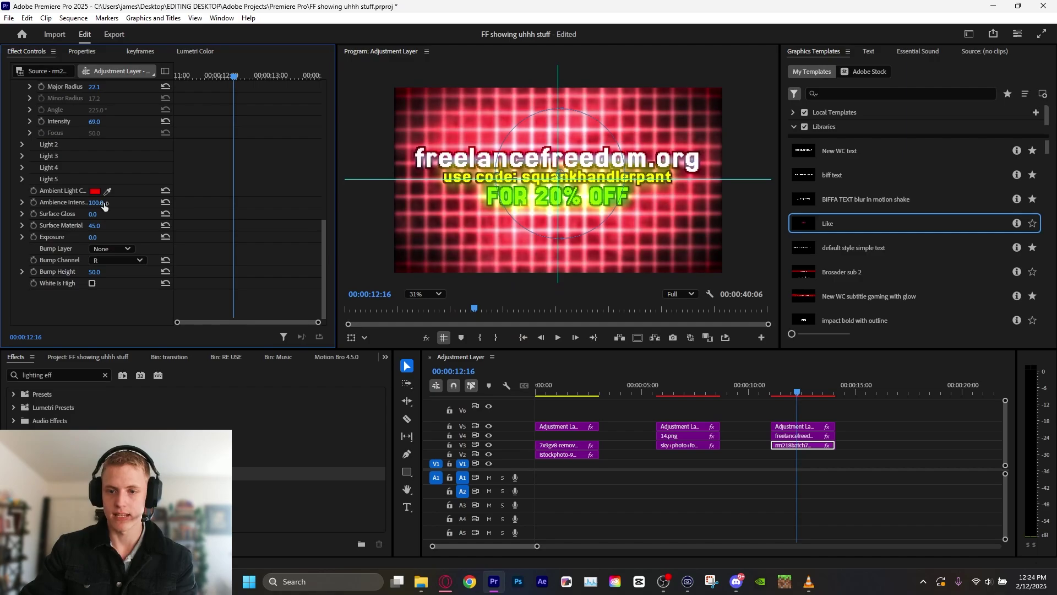
{"action": "left_click_drag", "start_coordinate": [100, 214], "coordinate": [184, 226]}
{"action": "mouse_move", "coordinate": [99, 237]}
{"action": "left_mouse_down"}
{"action": "mouse_move", "coordinate": [66, 237]}
{"action": "mouse_move", "coordinate": [91, 237]}
{"action": "left_mouse_up"}
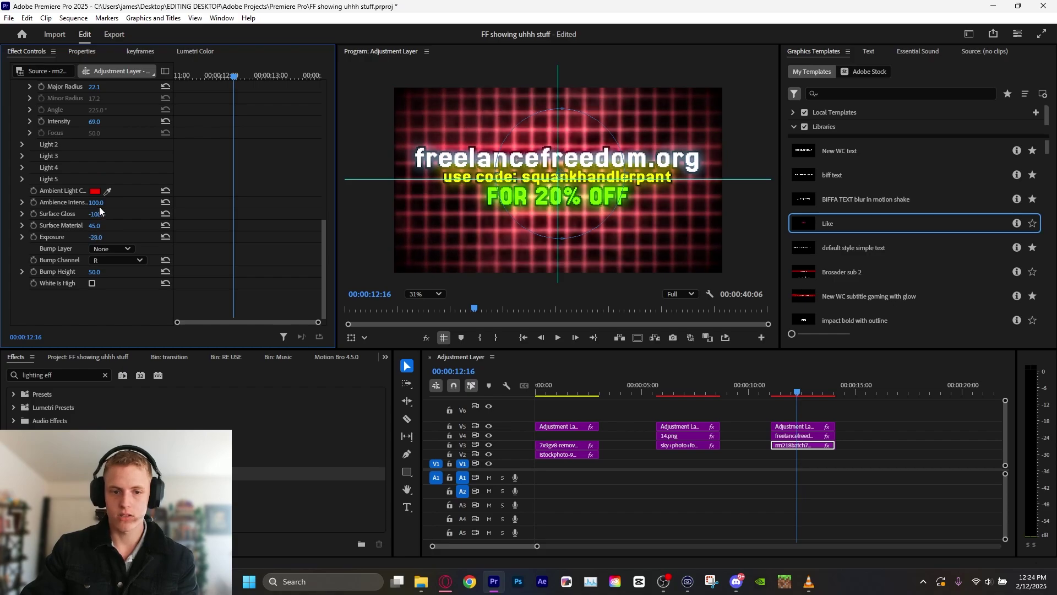
- Change the background's ambient light color to dark blue
{"action": "left_click", "coordinate": [95, 191]}
{"action": "left_click", "coordinate": [549, 277]}
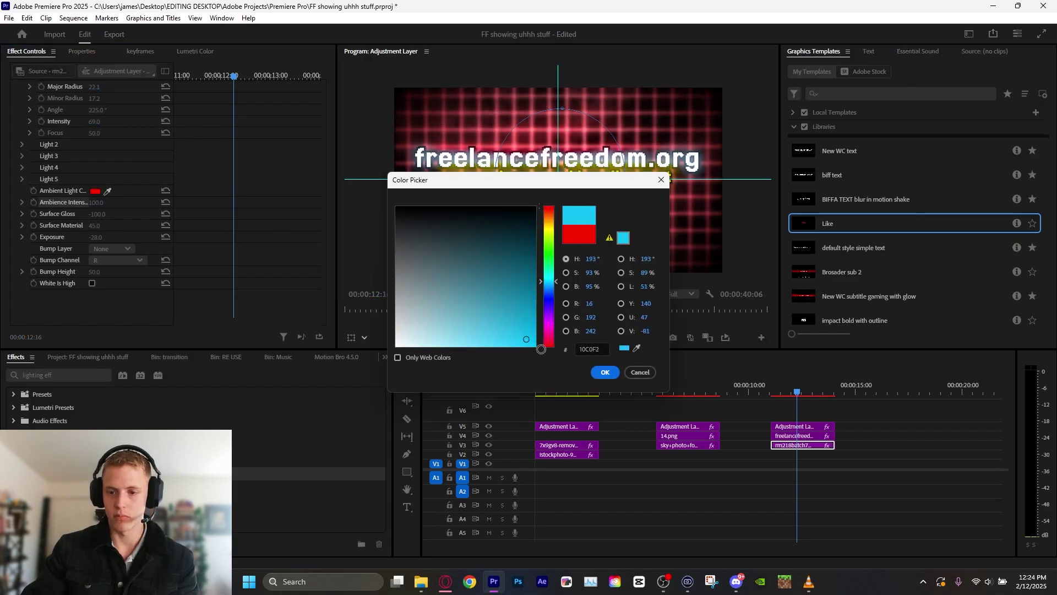
{"action": "left_click", "coordinate": [550, 301]}
{"action": "left_click", "coordinate": [605, 372]}
- Set the light color of the background's Light 1 to pure red, FF0000
{"action": "scroll", "coordinate": [98, 184], "scroll_direction": "up", "scroll_amount": 3}
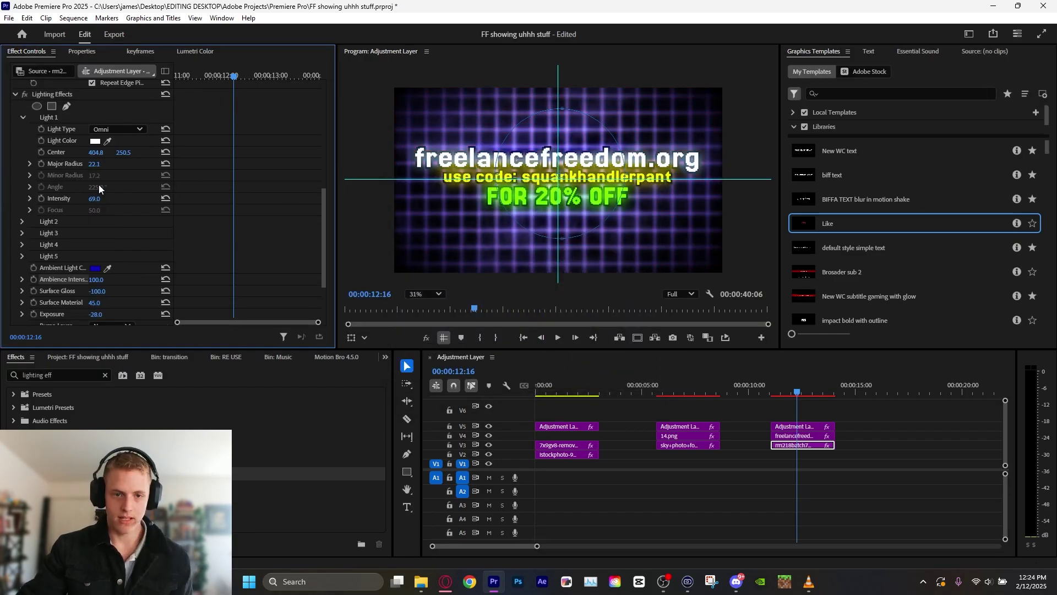
{"action": "left_click", "coordinate": [94, 143]}
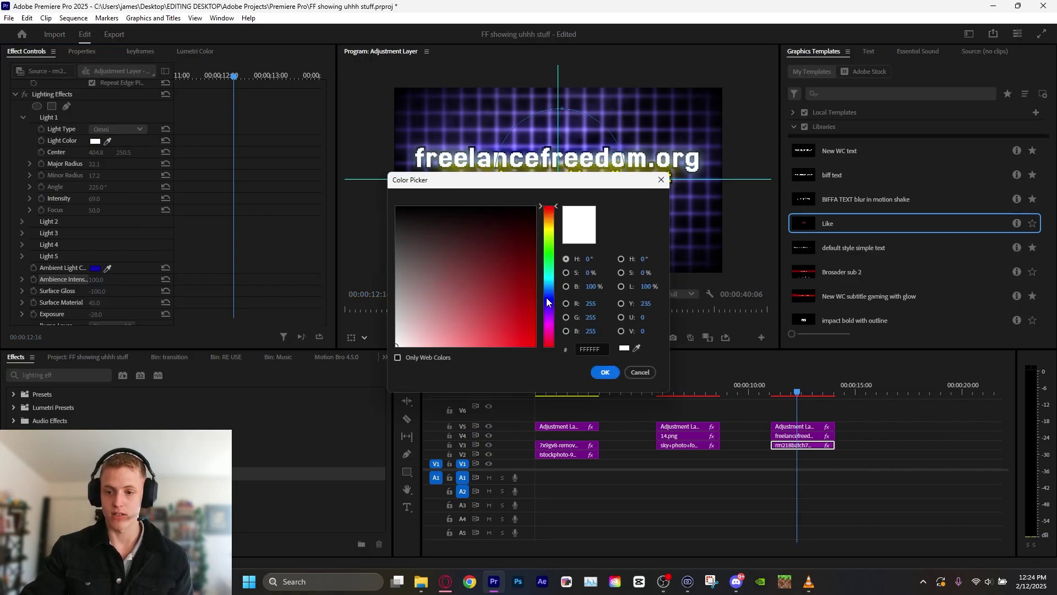
{"action": "left_click", "coordinate": [535, 346]}
{"action": "left_click", "coordinate": [606, 373]}
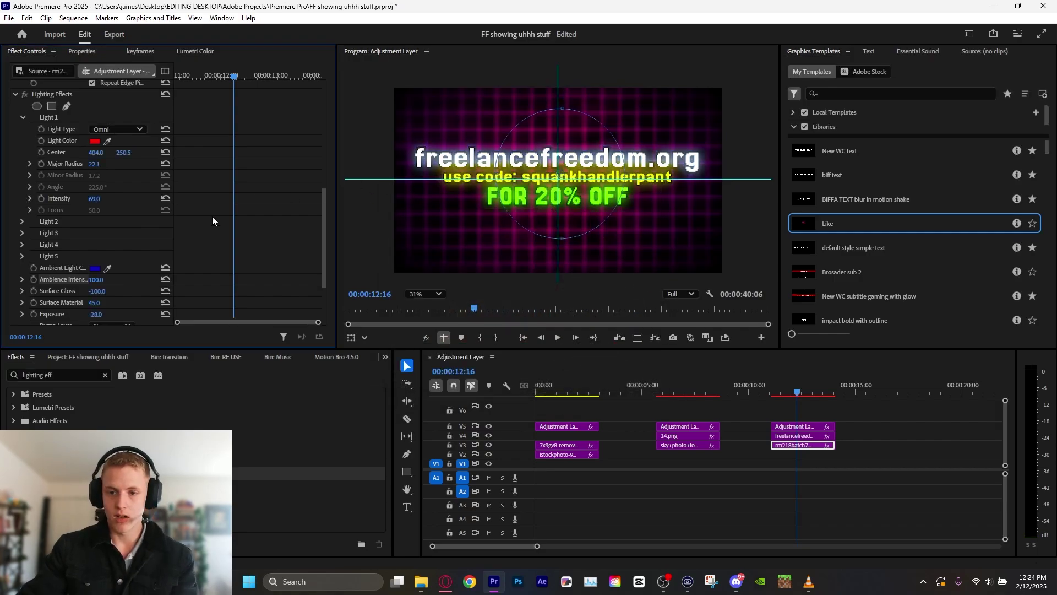
{"action": "left_click", "coordinate": [96, 142]}
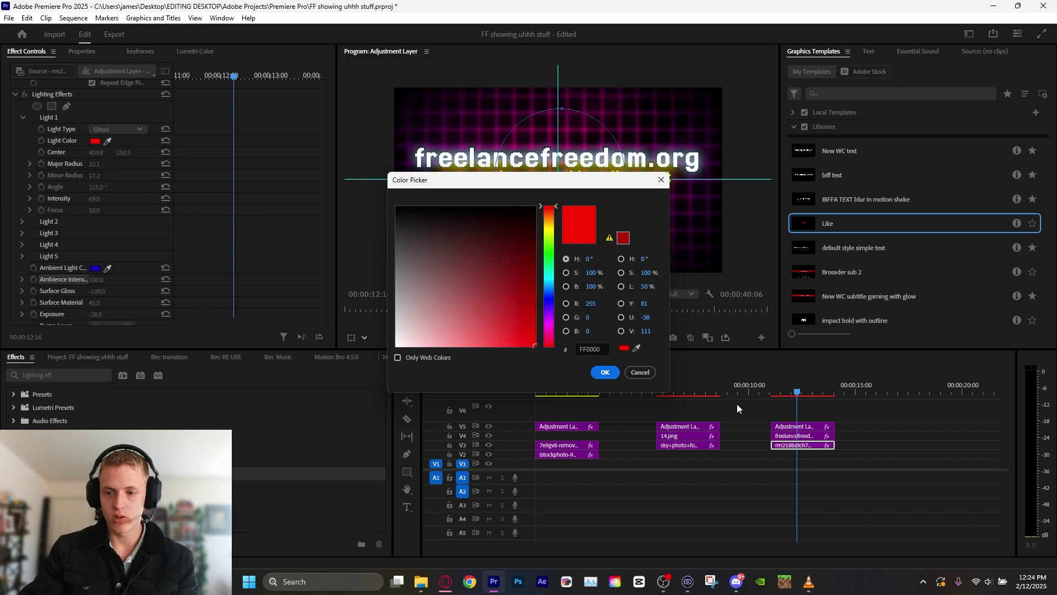
{"action": "left_click", "coordinate": [639, 371]}
- Move Light 1's center to about 549.6, 333.7, below the title text, and set the program preview zoom to Fit
{"action": "left_click_drag", "start_coordinate": [547, 176], "coordinate": [655, 221]}
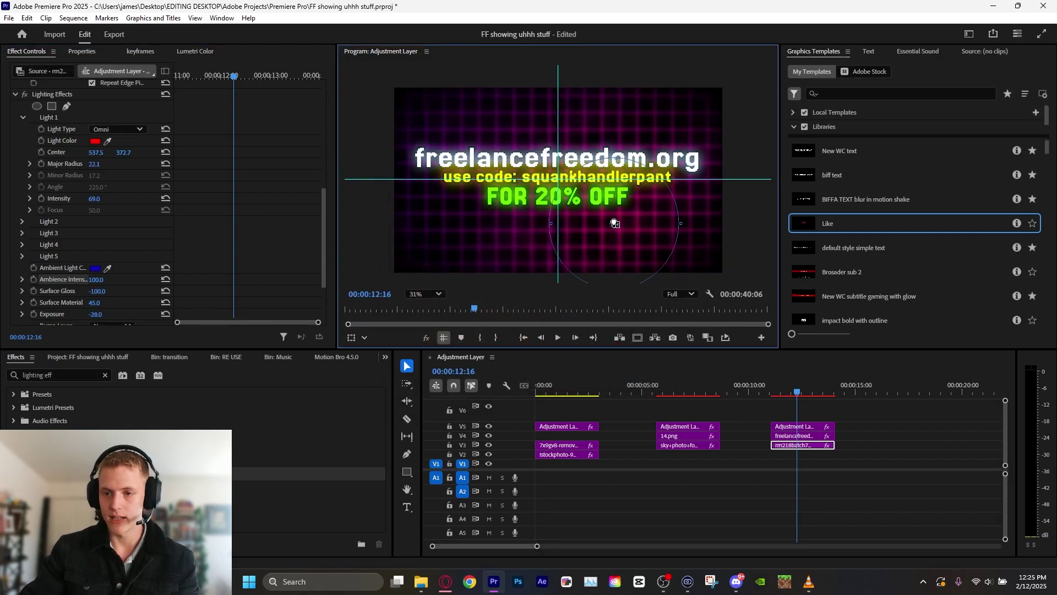
{"action": "key", "text": "grave"}
{"action": "scroll", "coordinate": [555, 306], "scroll_direction": "up", "scroll_amount": 2}
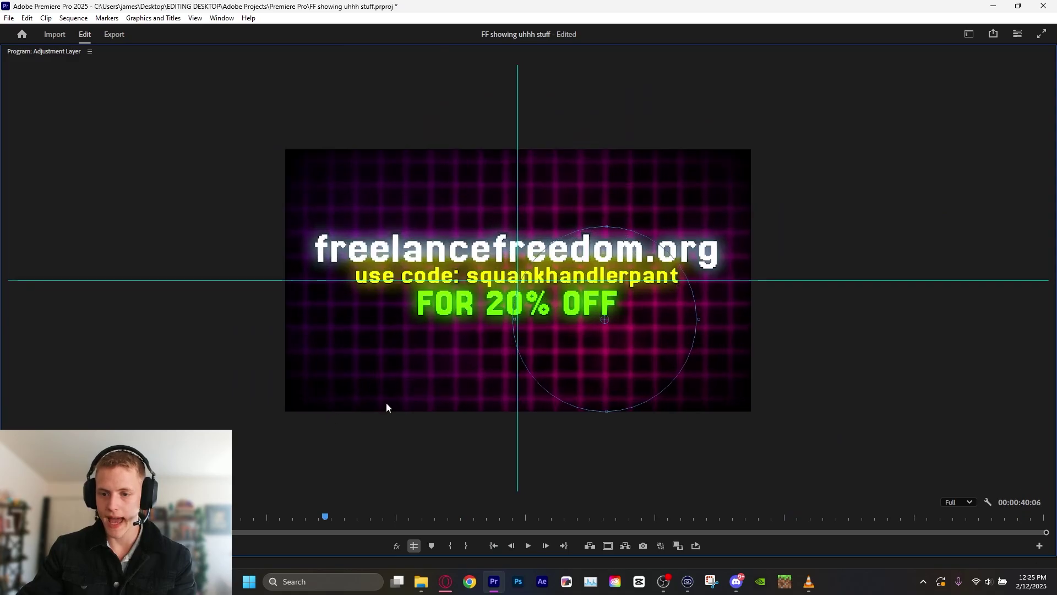
{"action": "scroll", "coordinate": [480, 369], "scroll_direction": "up", "scroll_amount": 3}
{"action": "key", "text": "grave"}
{"action": "left_click", "coordinate": [439, 295]}
{"action": "left_click", "coordinate": [427, 307]}
{"action": "left_click", "coordinate": [847, 415]}
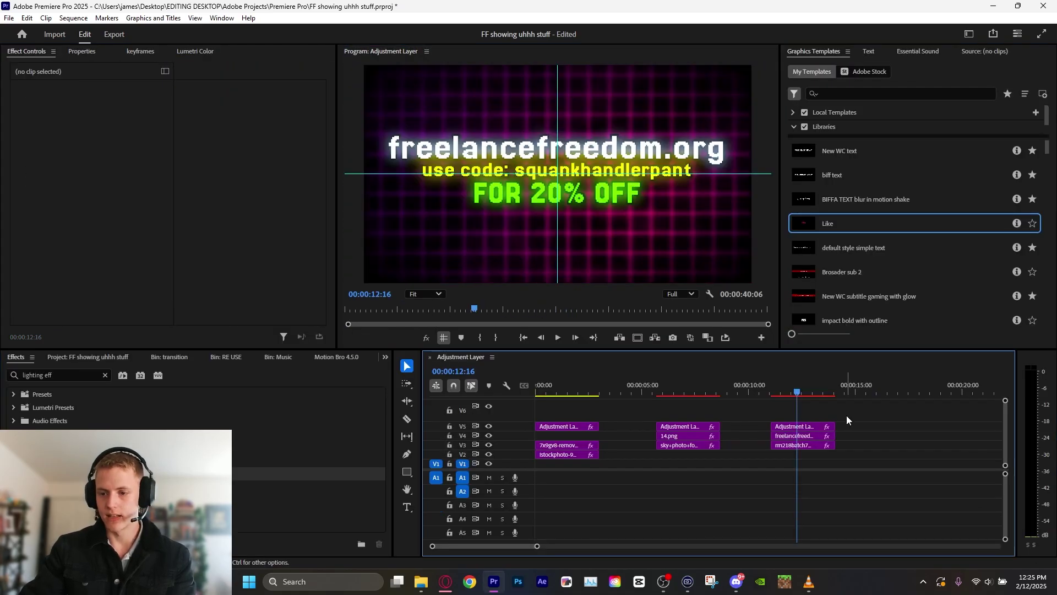
- Compare the title shot and the soldier shot with the V5 adjustment layer track hidden and shown
{"action": "left_click", "coordinate": [489, 427]}
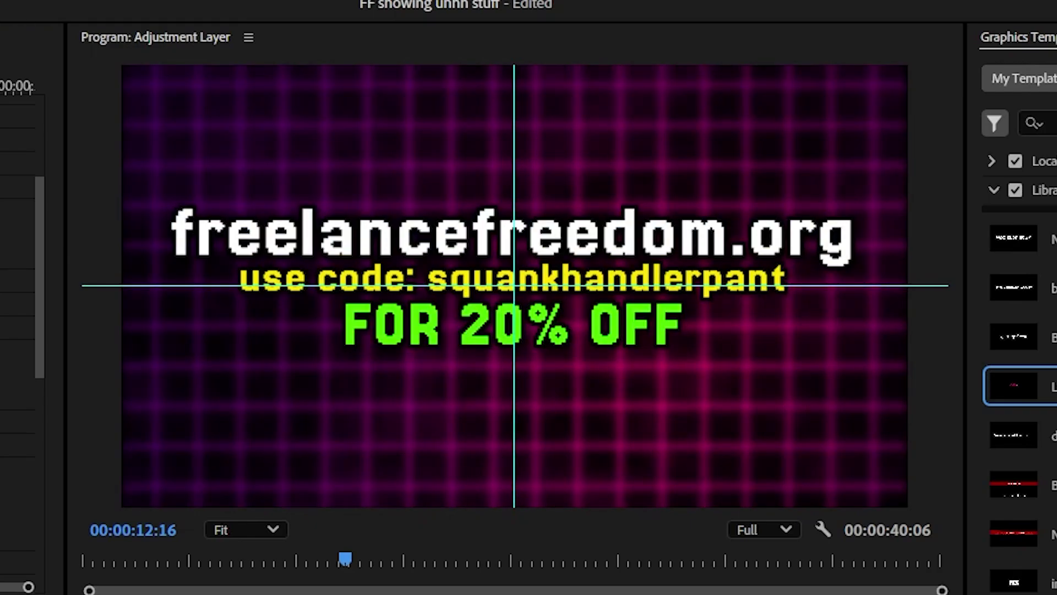
{"action": "scroll", "coordinate": [436, 405], "scroll_direction": "down", "scroll_amount": 2}
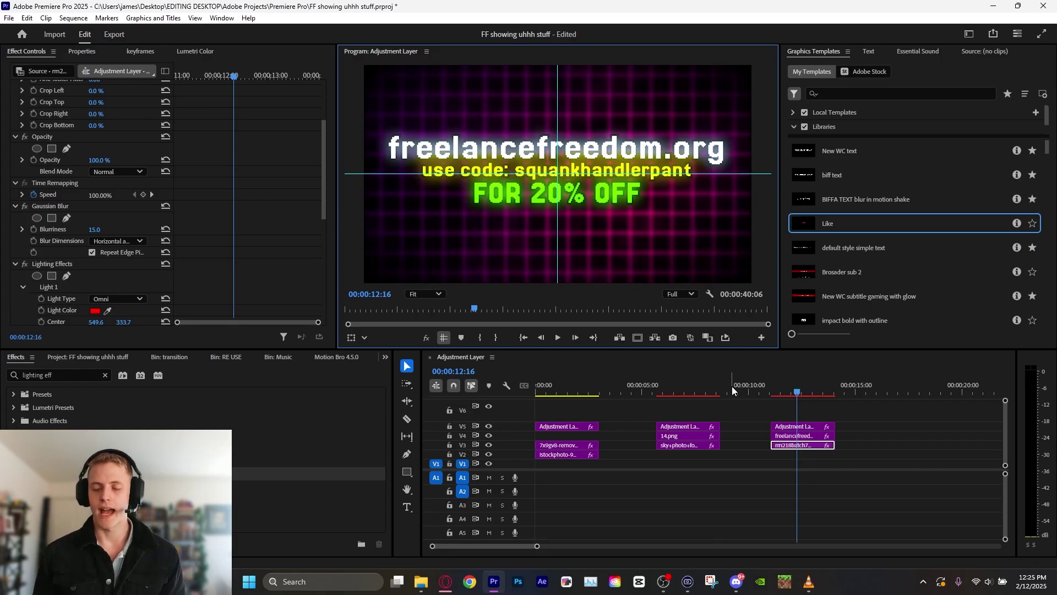
{"action": "left_click_drag", "start_coordinate": [731, 386], "coordinate": [587, 398]}
{"action": "left_click", "coordinate": [551, 438]}
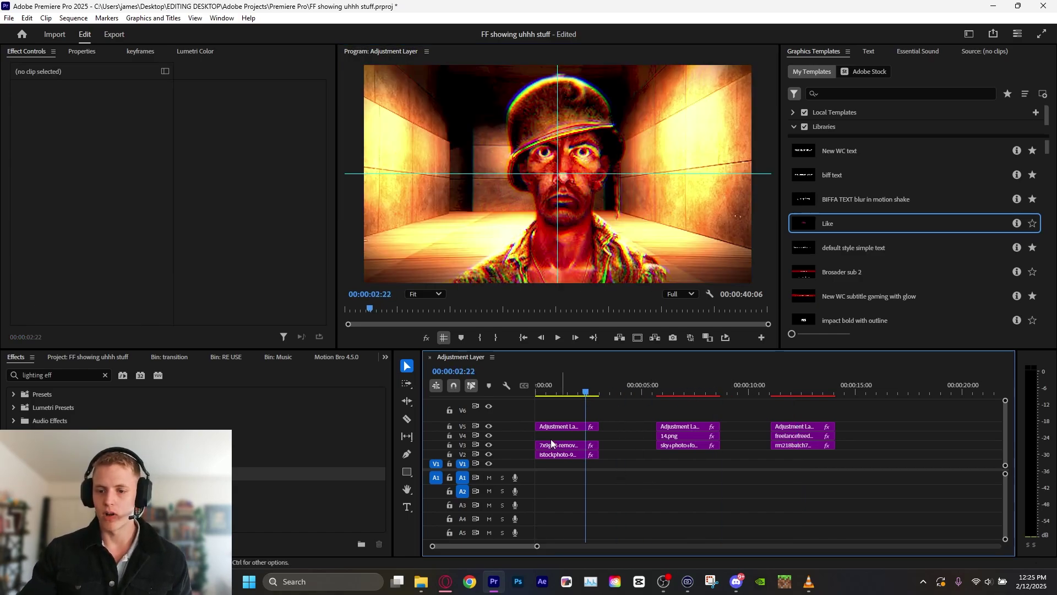
{"action": "left_click", "coordinate": [487, 427]}
{"action": "left_click", "coordinate": [487, 427]}
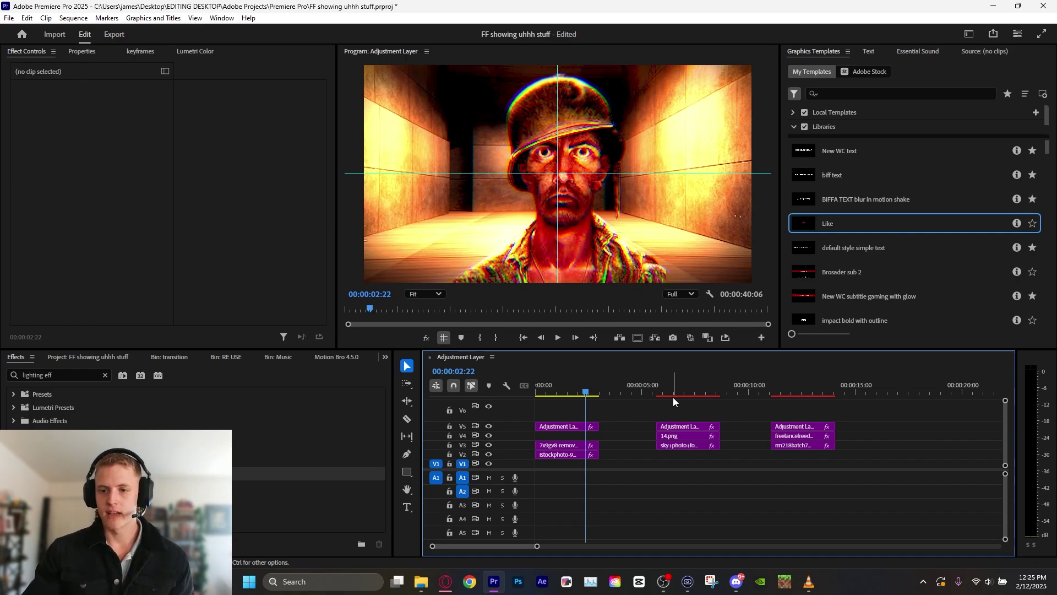
- Go to the SpongeBob shot at 00:00:07:04 and compare it with the V5 adjustment layer track hidden and shown
{"action": "left_click_drag", "start_coordinate": [587, 392], "coordinate": [686, 402]}
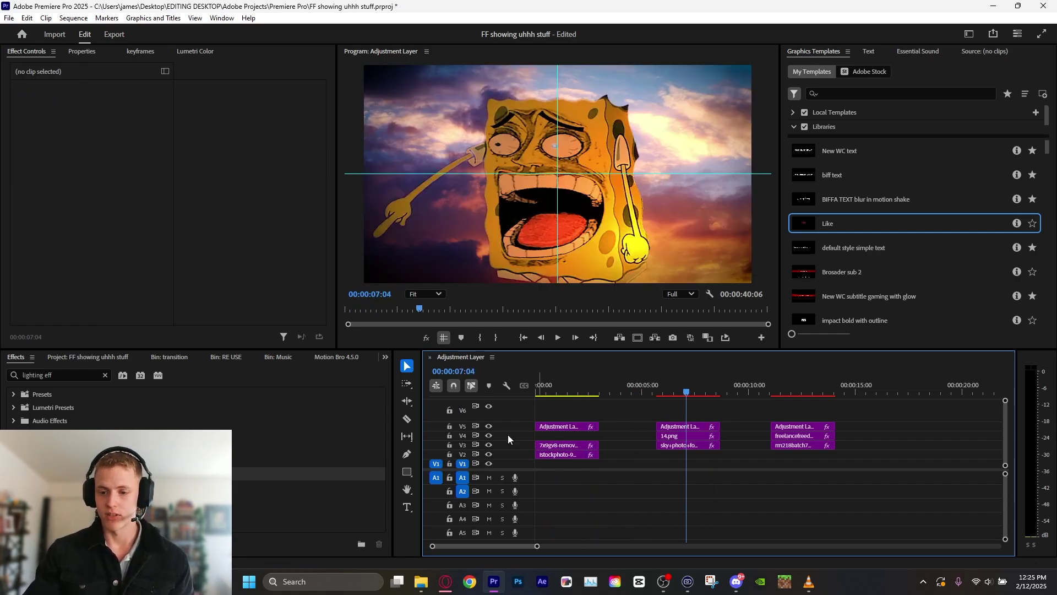
{"action": "left_click", "coordinate": [683, 427]}
{"action": "left_click", "coordinate": [488, 426]}
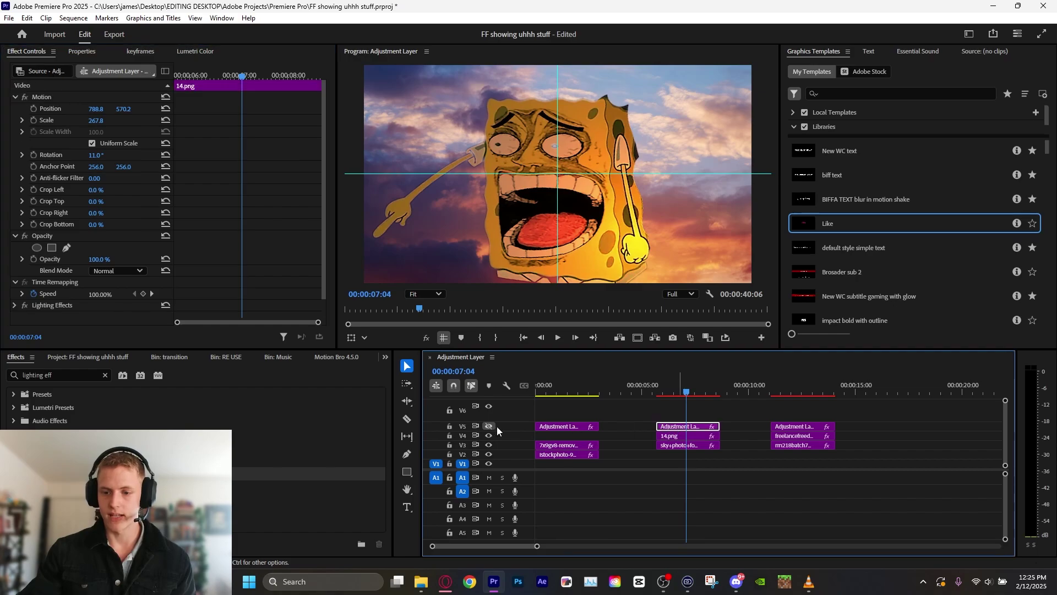
{"action": "left_click", "coordinate": [488, 426]}
- Return to the title shot at 00:00:11:24 and compare it with the V5 adjustment layer track off and on
{"action": "left_click", "coordinate": [766, 407]}
{"action": "left_click", "coordinate": [778, 389]}
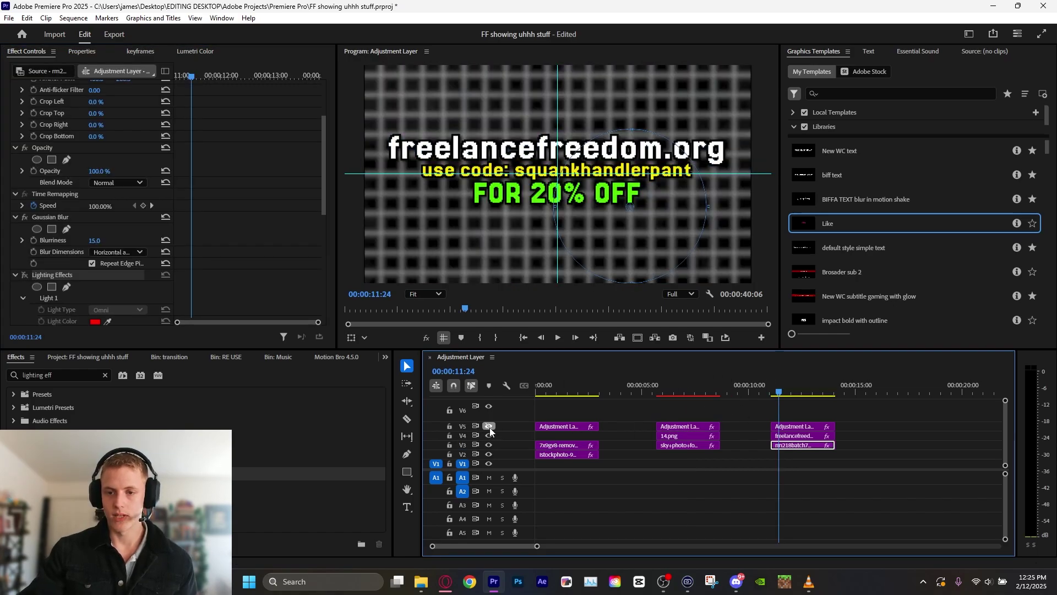
{"action": "left_click", "coordinate": [489, 426]}
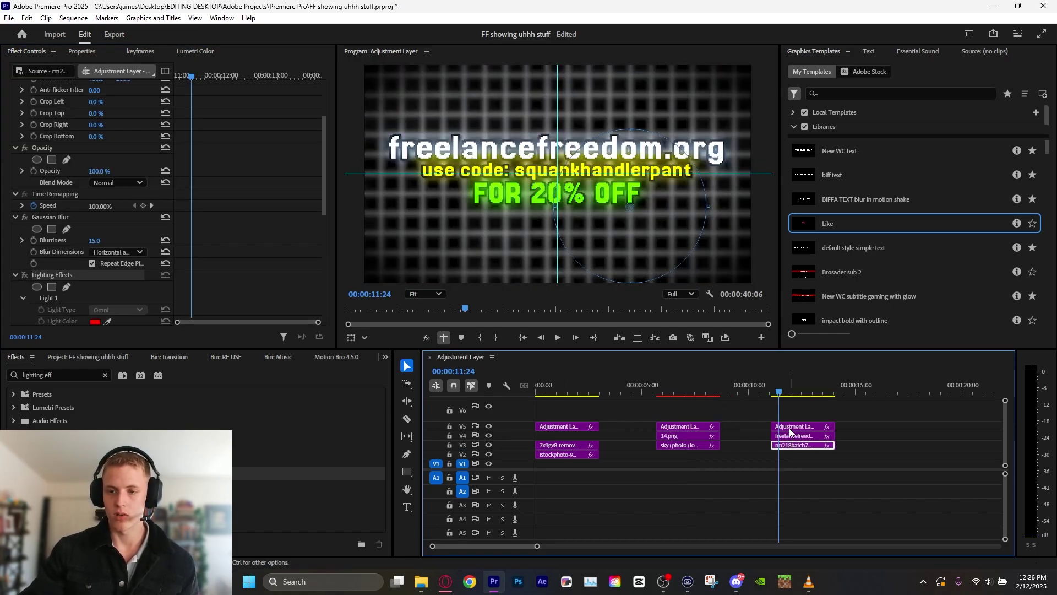
- Turn Lighting Effects back on for the title shot's background clip and save the project
{"action": "left_click", "coordinate": [791, 427]}
{"action": "scroll", "coordinate": [187, 325], "scroll_direction": "down", "scroll_amount": 3}
{"action": "left_click", "coordinate": [817, 445]}
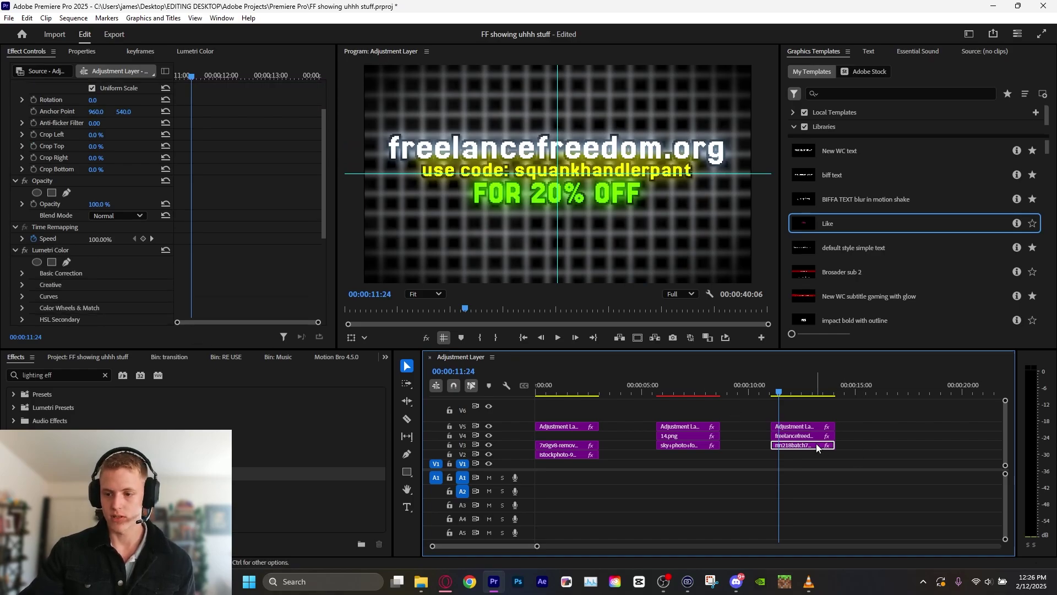
{"action": "scroll", "coordinate": [73, 286], "scroll_direction": "down", "scroll_amount": 3}
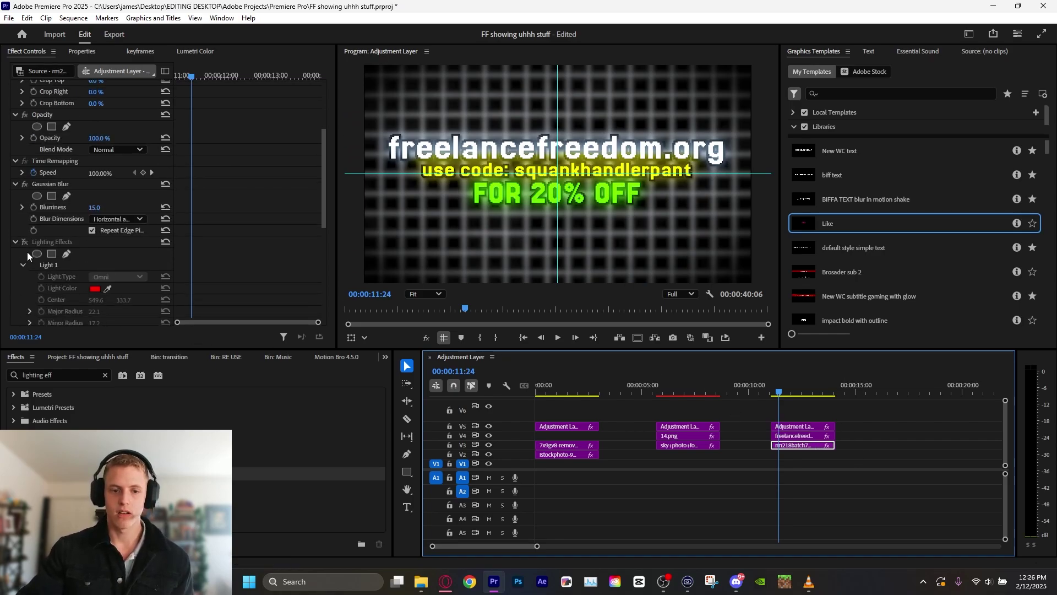
{"action": "left_click", "coordinate": [26, 241]}
{"action": "left_click", "coordinate": [623, 425]}
{"action": "key", "text": "ctrl+s"}
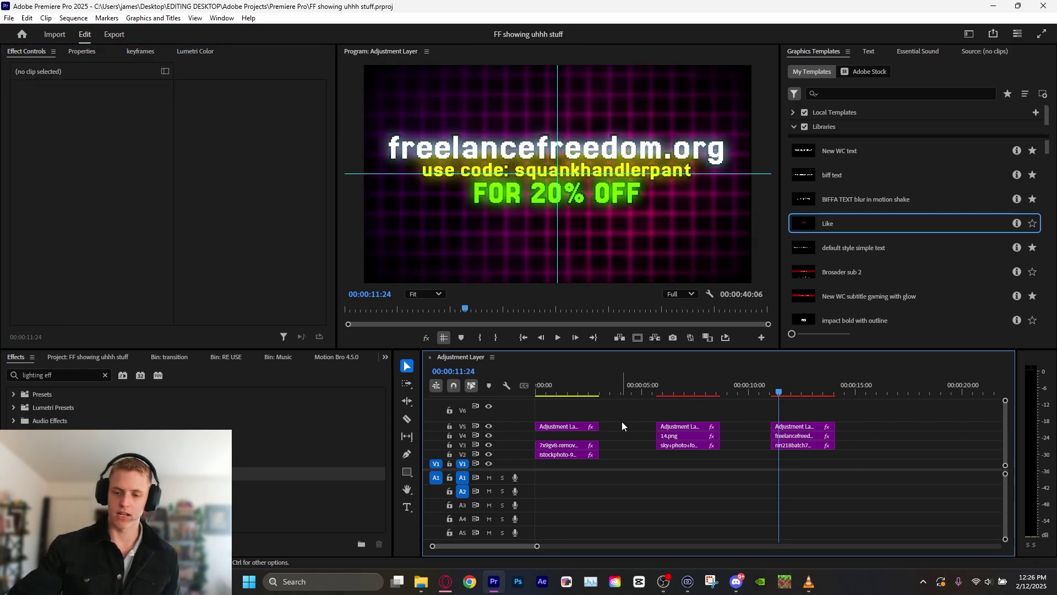